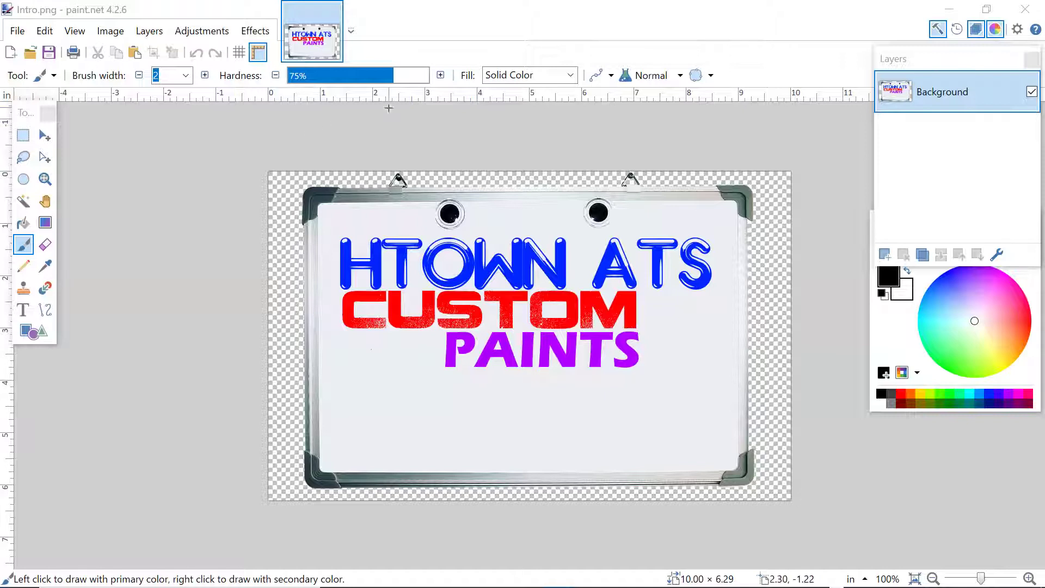
Open 36inch_sleeper from the 389_viper2_Template folder within Skinning > Templates, and close that image again.
left_click(16, 33)
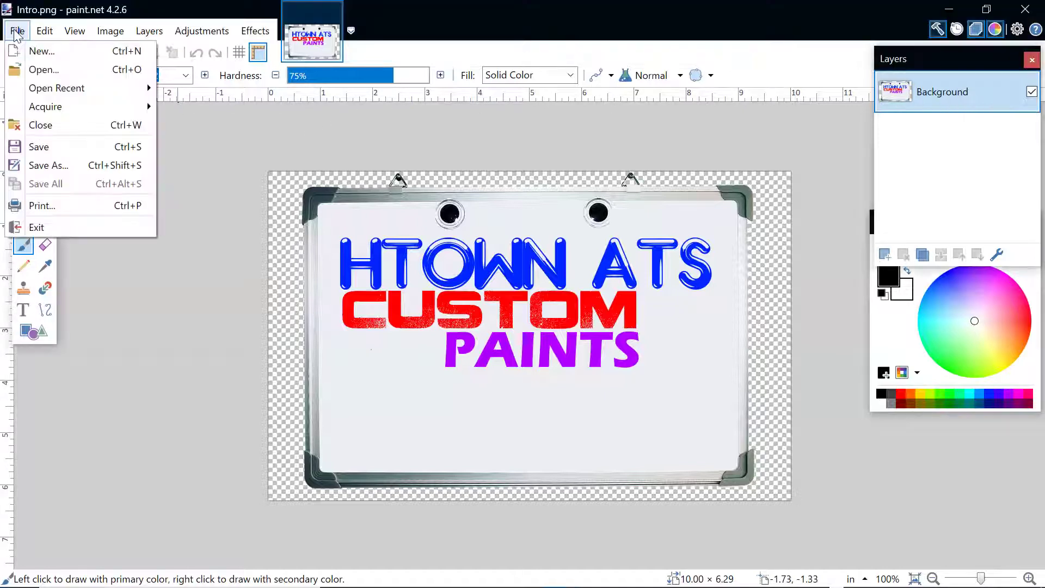
left_click(38, 70)
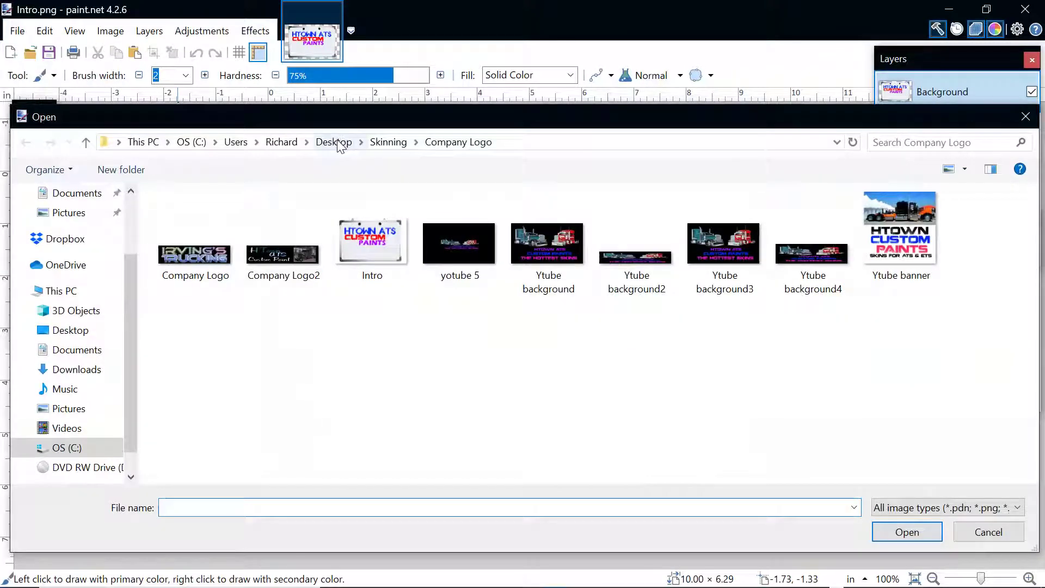
left_click(398, 142)
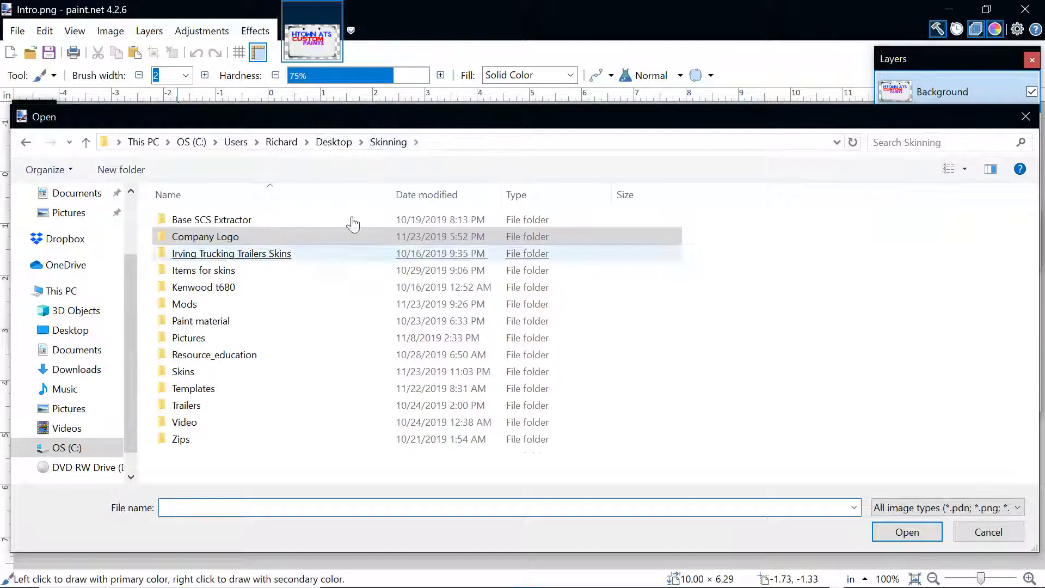
left_click(200, 390)
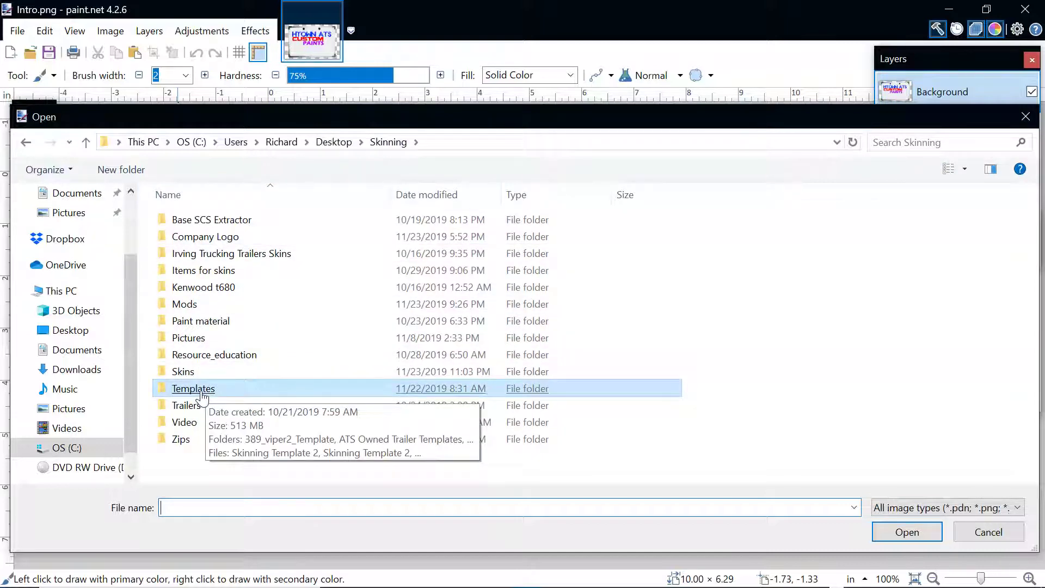
double_click(203, 389)
double_click(195, 224)
double_click(195, 224)
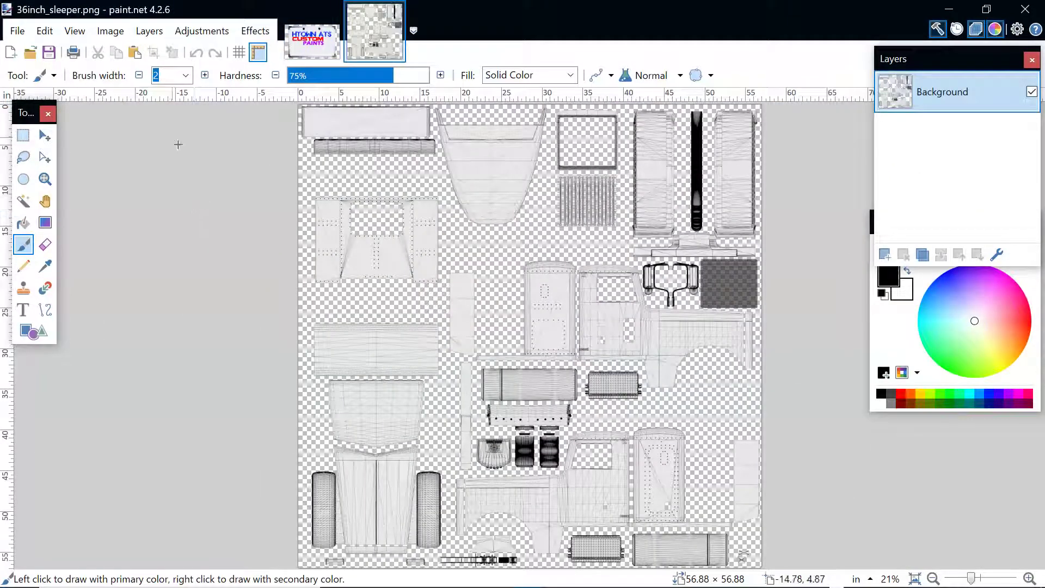
mouse_move(397, 10)
left_click(396, 11)
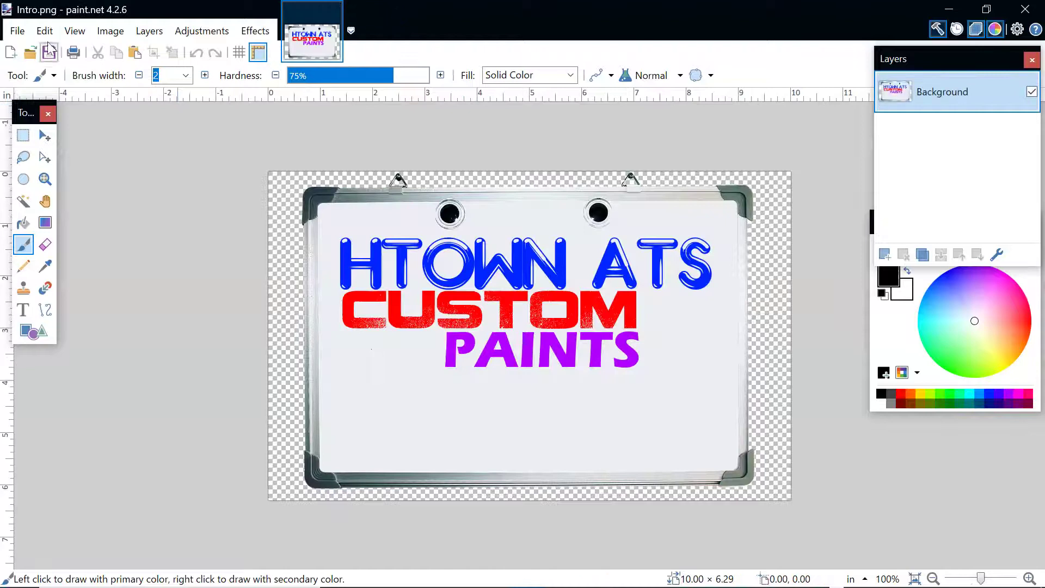
Open the 63inch_sleeper_highroof template image from the 389_viper2_Template folder.
left_click(17, 31)
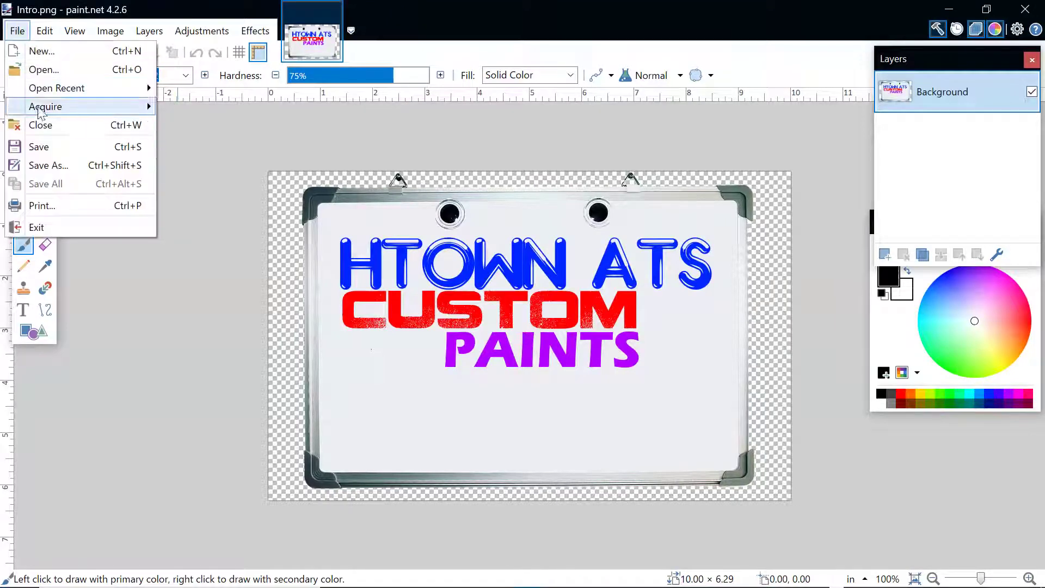
left_click(39, 75)
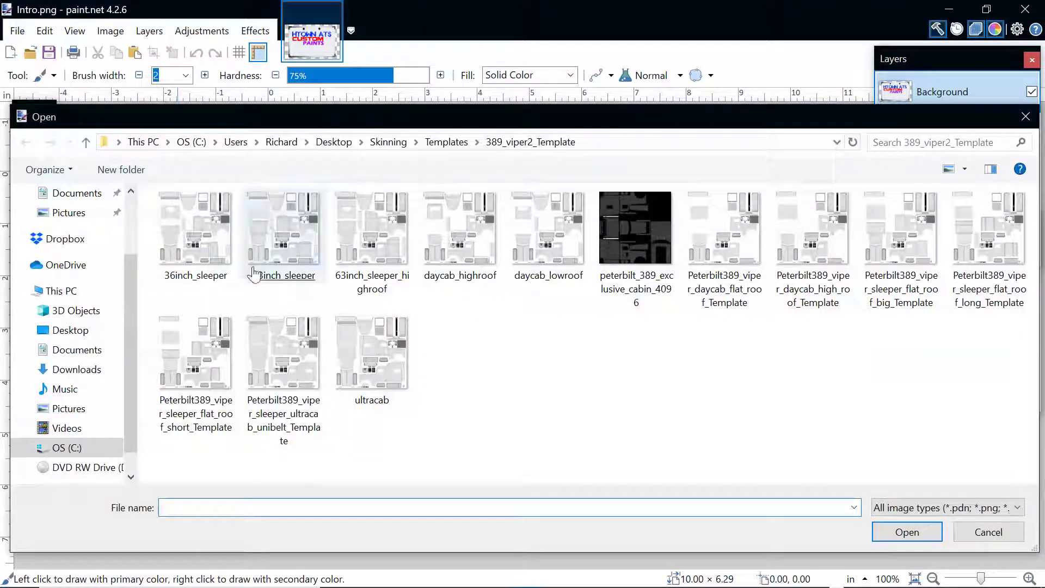
double_click(368, 232)
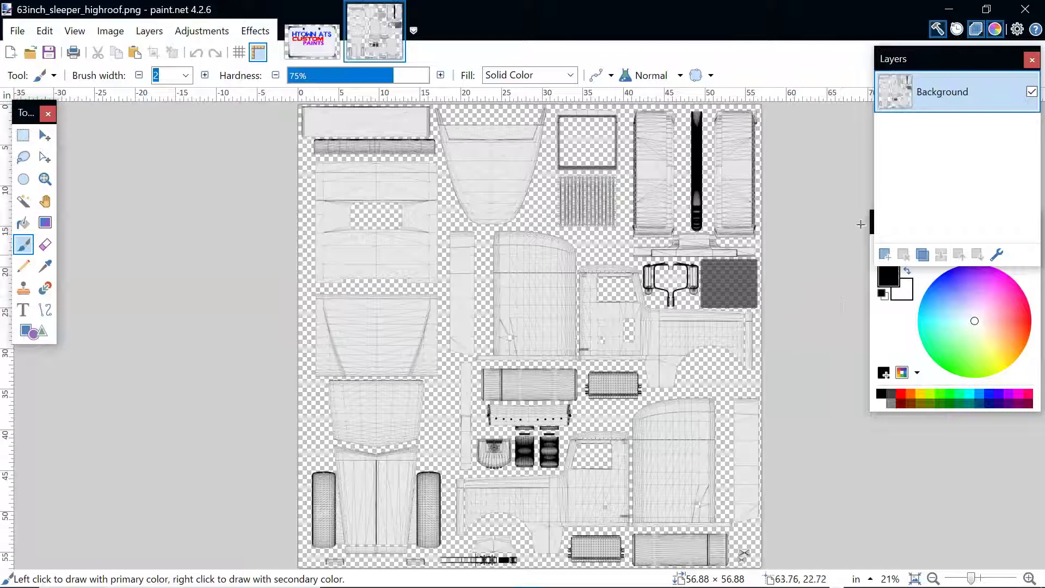
Add a new layer above the template background and fill it entirely with black.
left_click(885, 256)
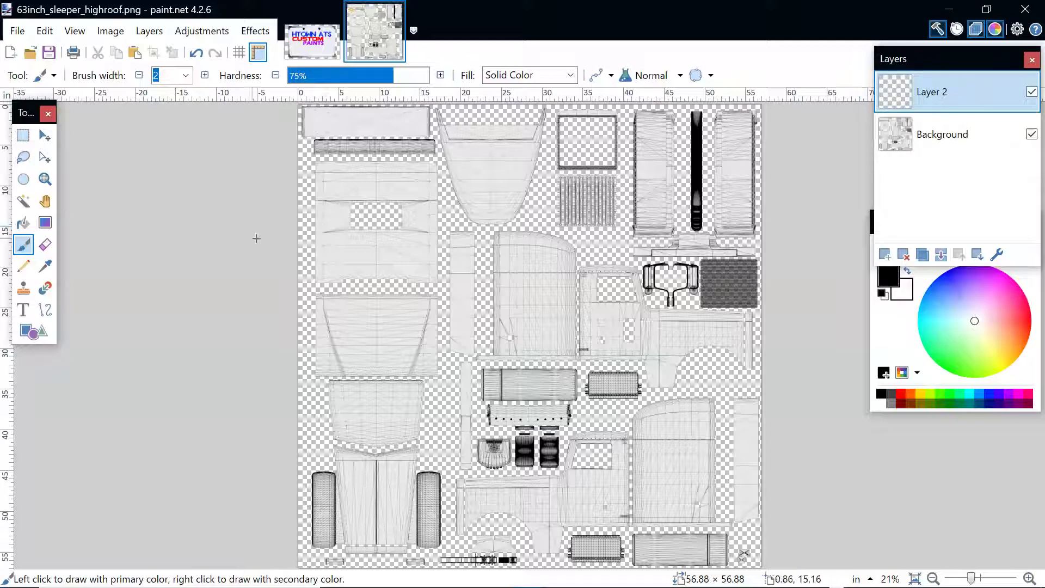
left_click(23, 223)
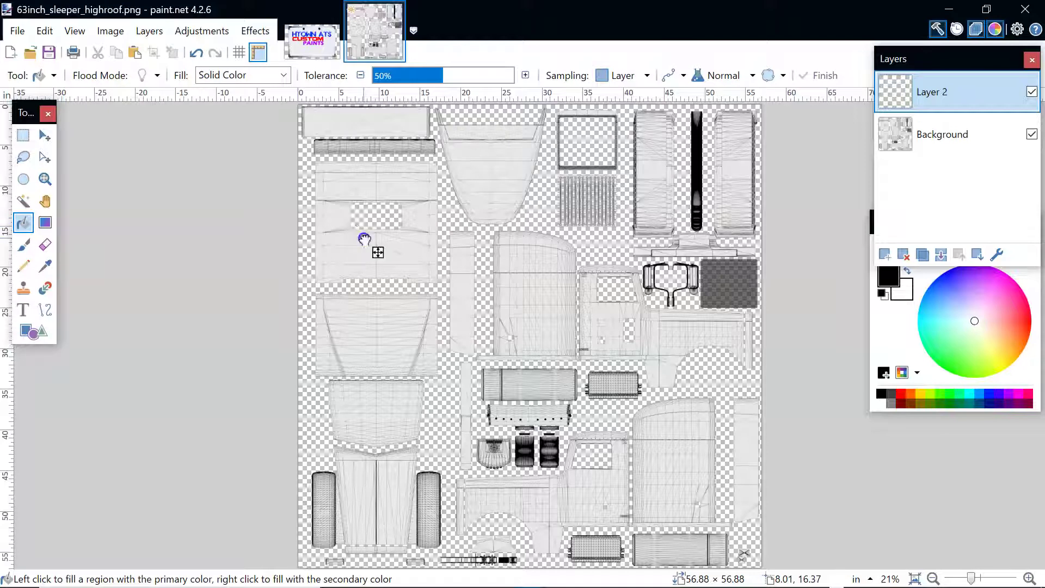
left_click(361, 236)
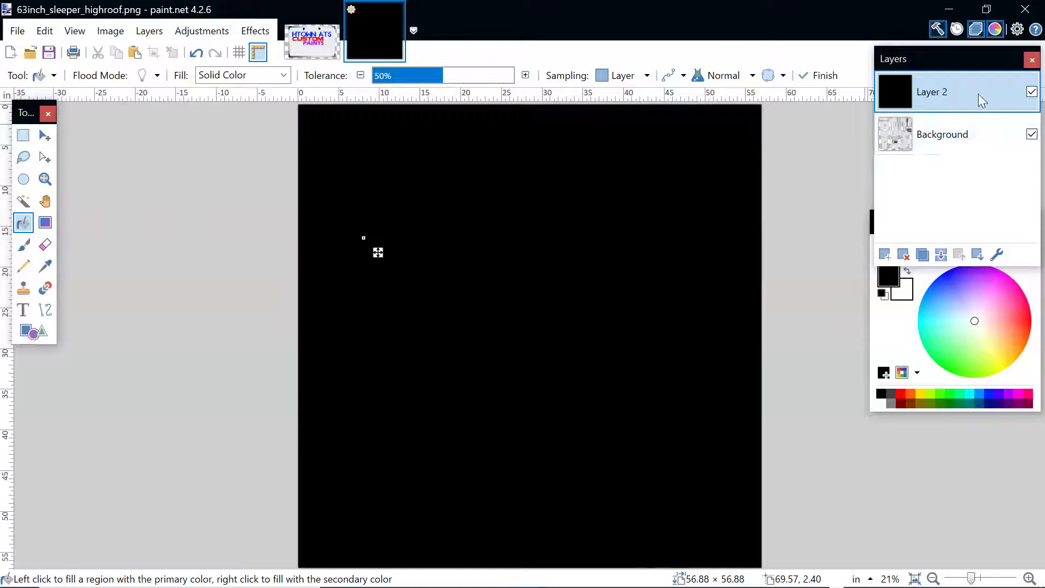
Add another empty layer on top and set the opacity of the black Layer 2 to 128.
left_click(885, 255)
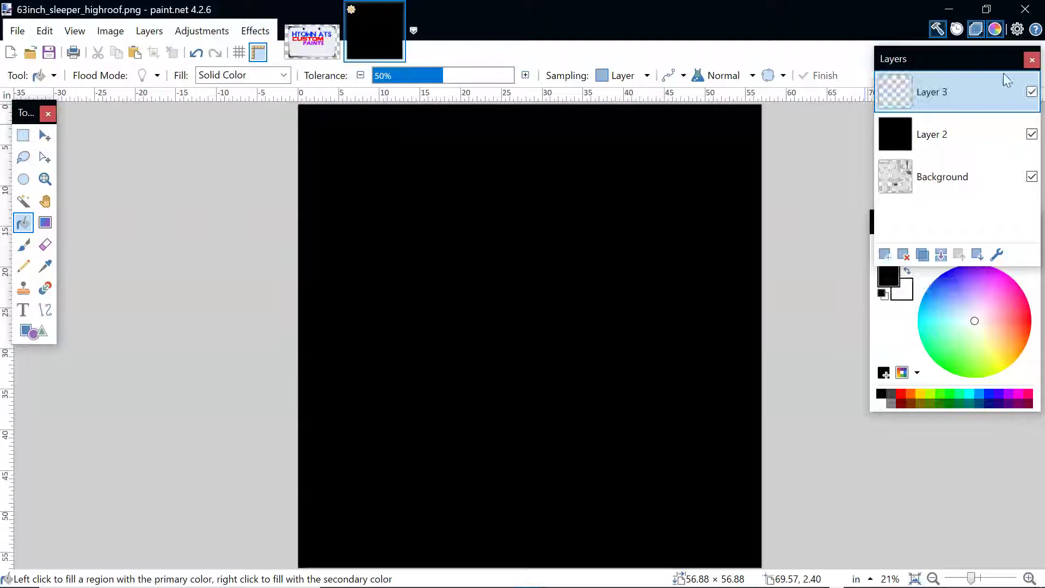
double_click(972, 131)
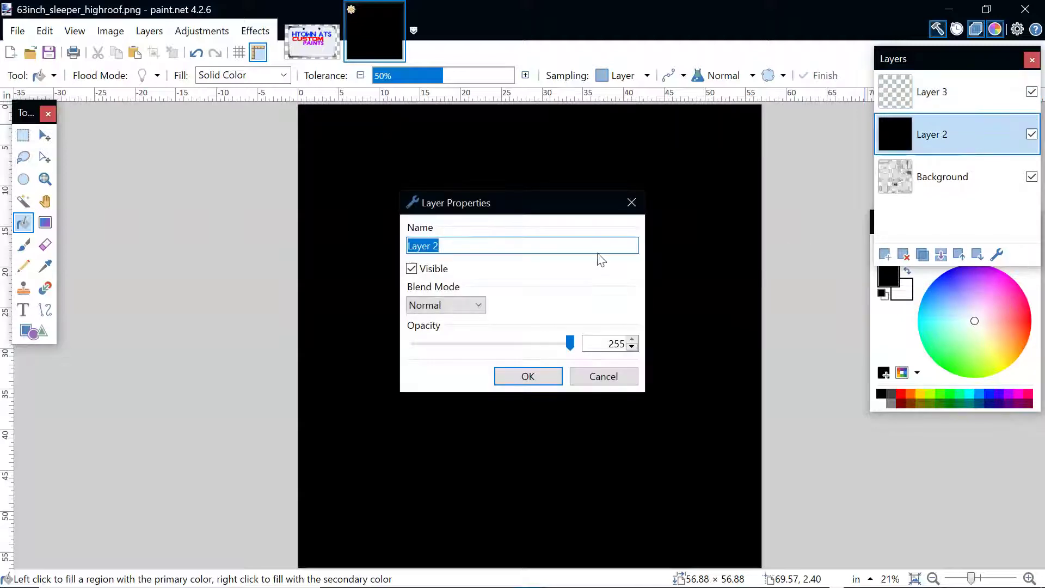
left_click_drag(570, 343, 492, 344)
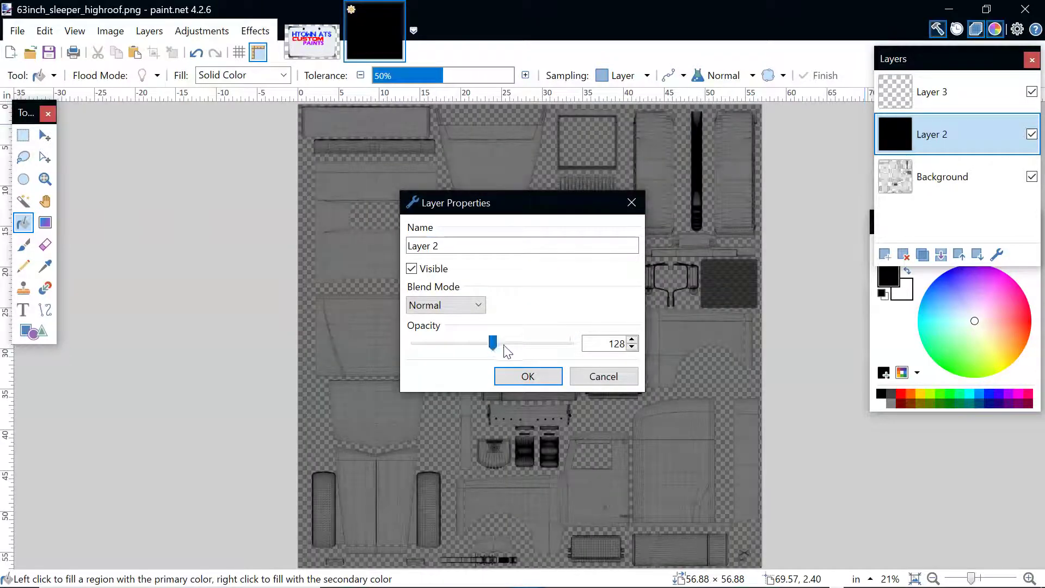
left_click(529, 377)
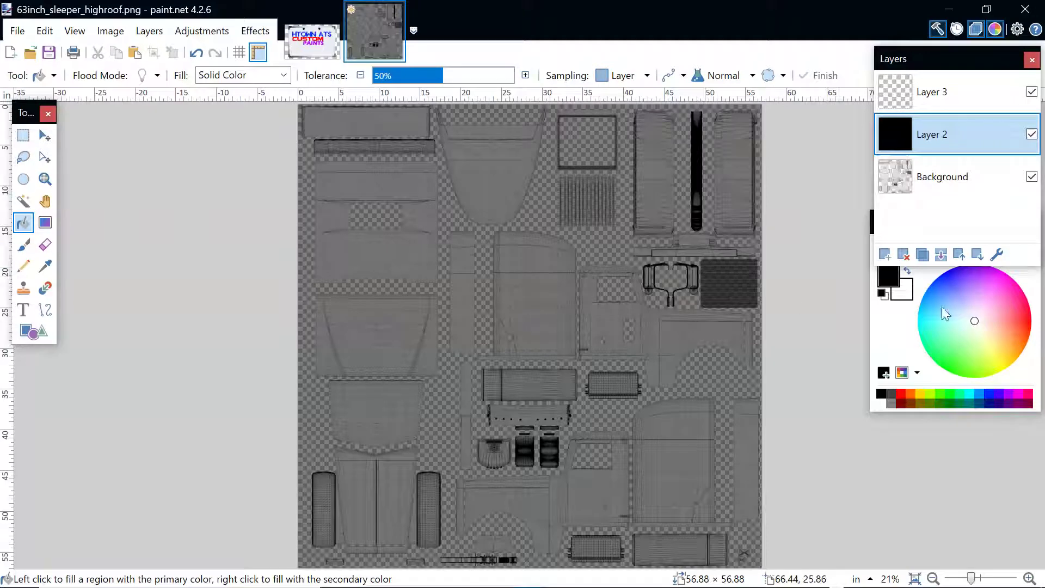
Set up the Shapes tool to draw filled rectangles, with red as the primary color.
left_click(917, 319)
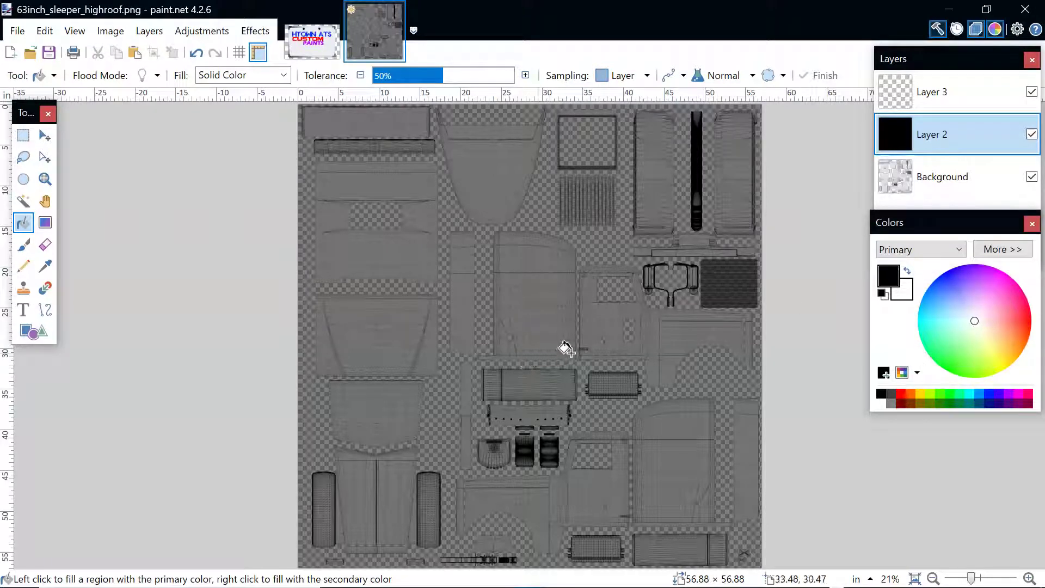
scroll(545, 330, "up", 1)
scroll(549, 331, "up", 5)
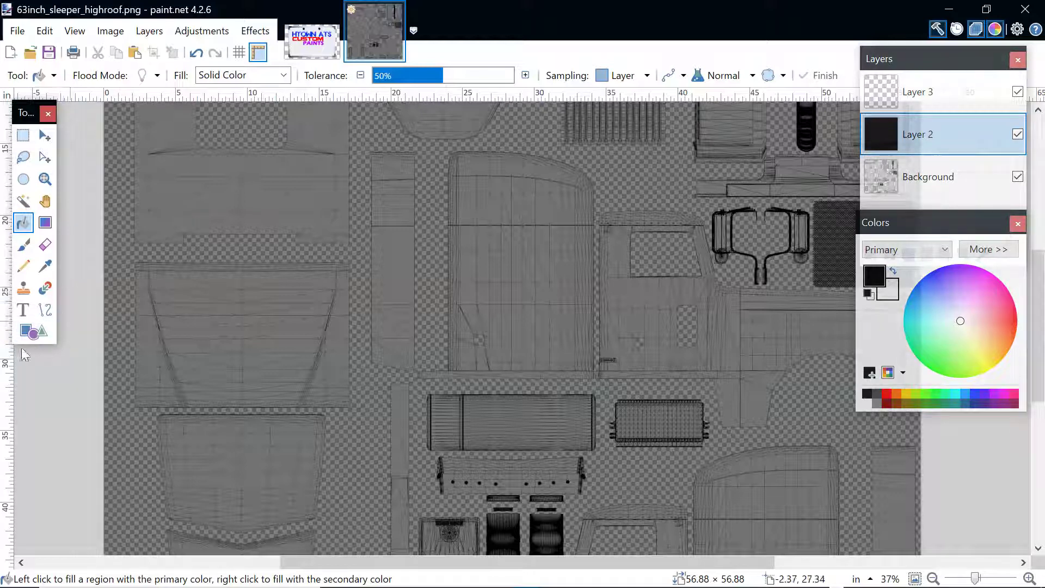
left_click(34, 331)
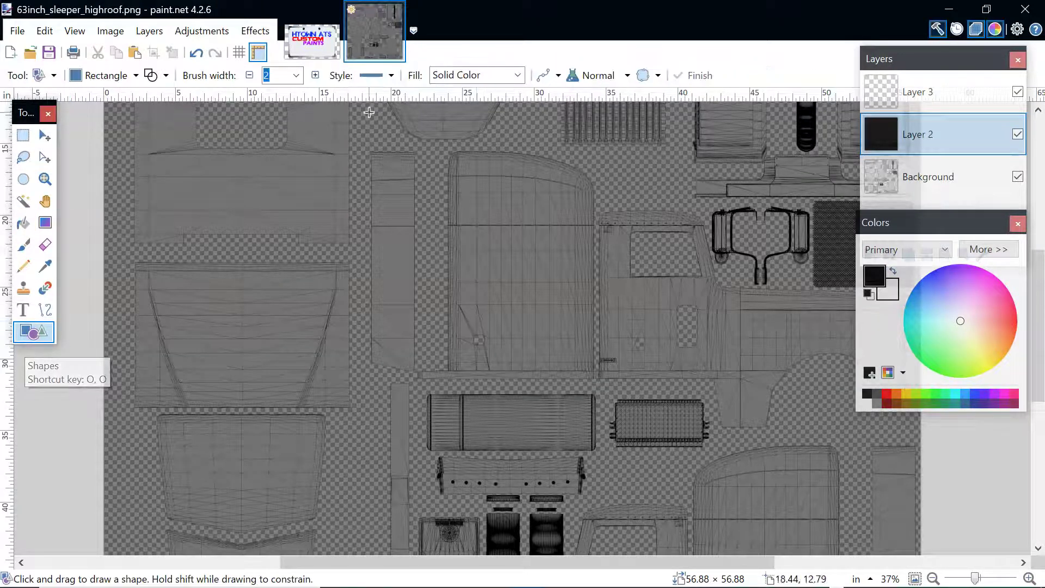
left_click(166, 76)
left_click(193, 115)
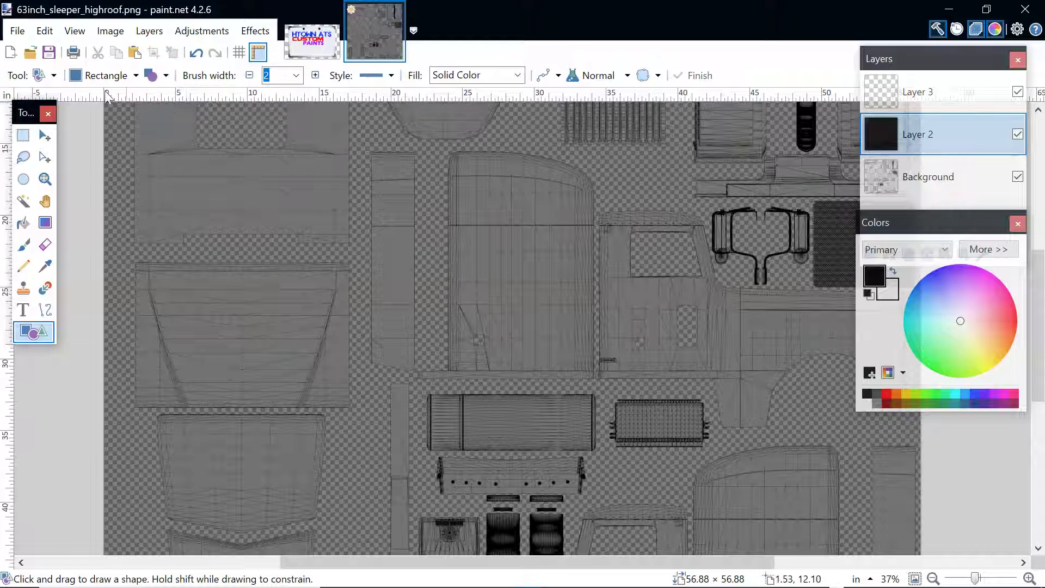
left_click(102, 76)
left_click(81, 113)
left_click_drag(356, 559, 432, 563)
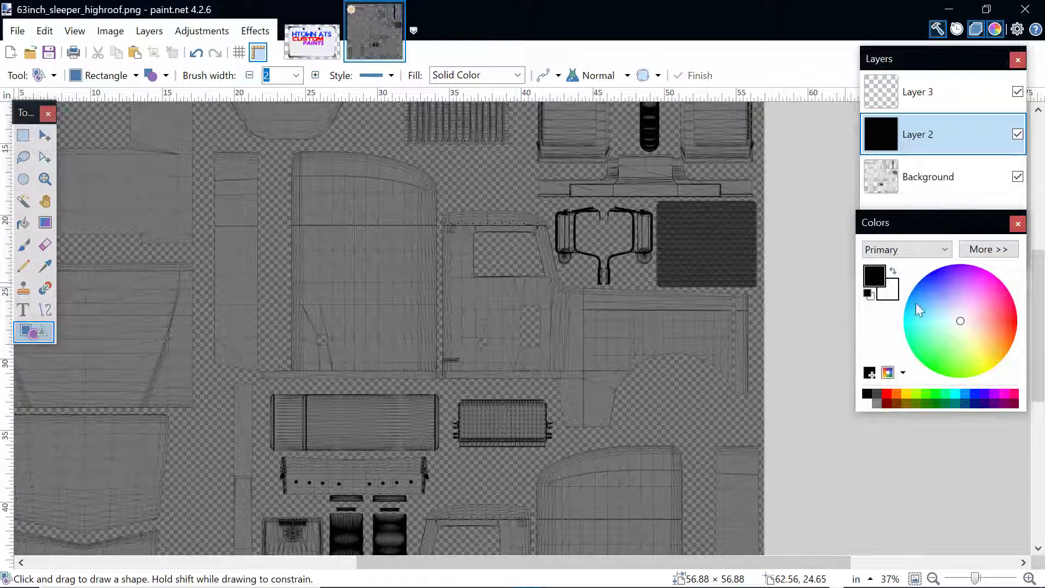
left_click(887, 394)
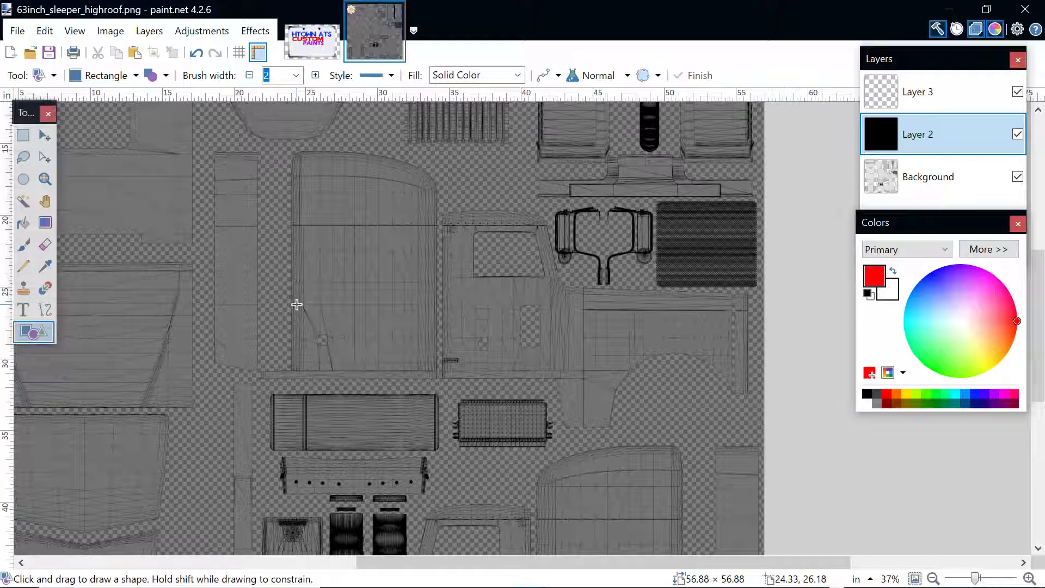
Draw a red rectangle about 9.4 by 2.25 inches across the lower sleeper side on Layer 2, and undo it.
left_click_drag(296, 306, 431, 339)
left_click(46, 31)
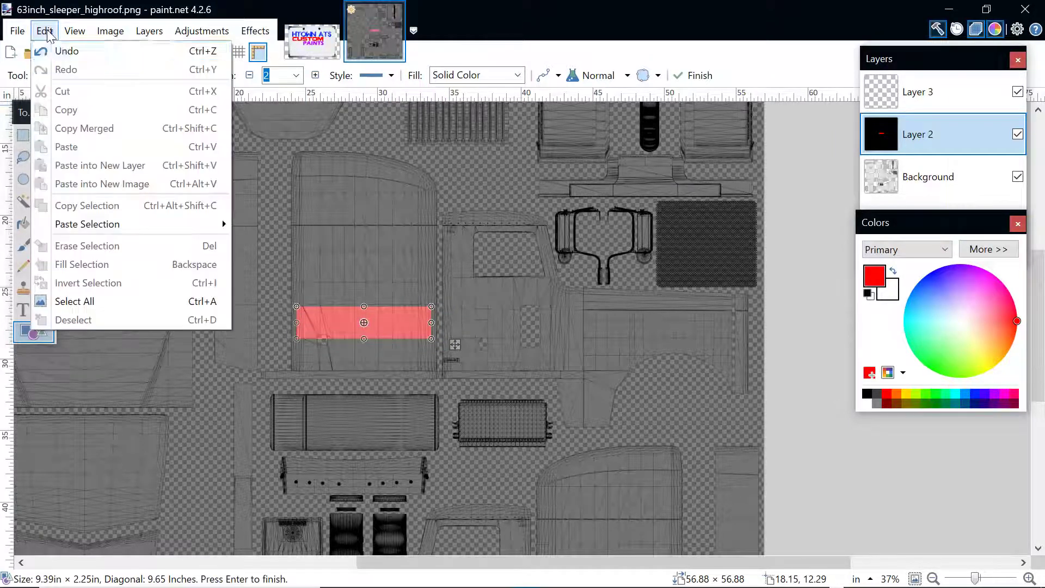
left_click(65, 52)
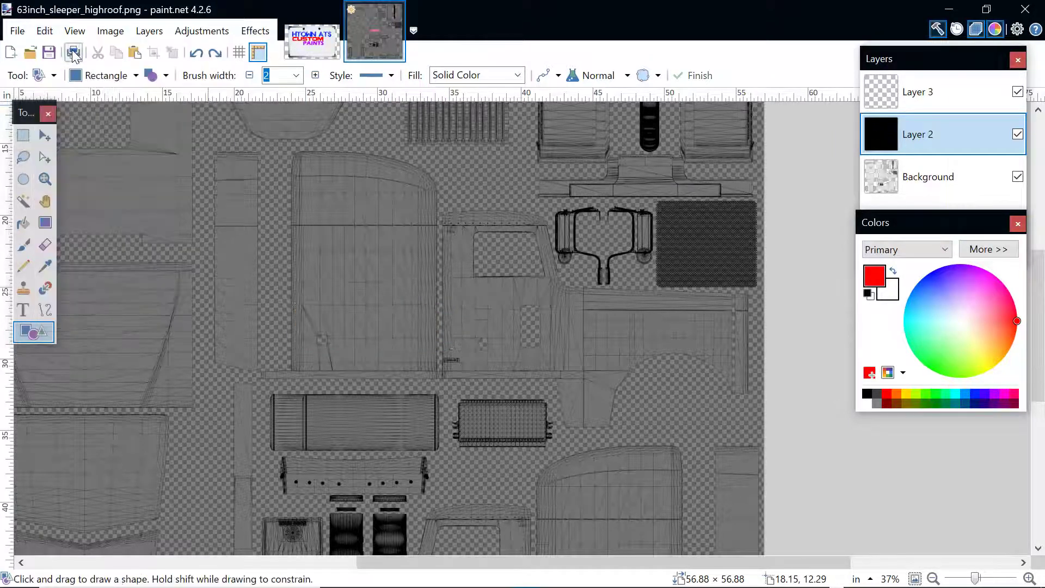
On Layer 3, draw a red stripe about 30.7 by 1.7 inches across the lower sleeper, door and hood side panels.
left_click(920, 98)
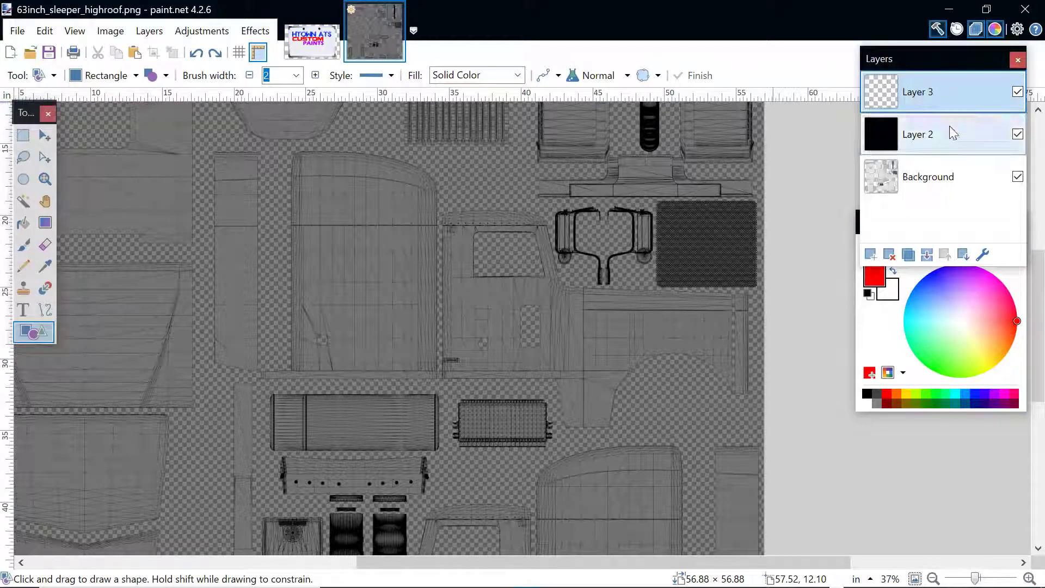
double_click(969, 91)
left_click(611, 377)
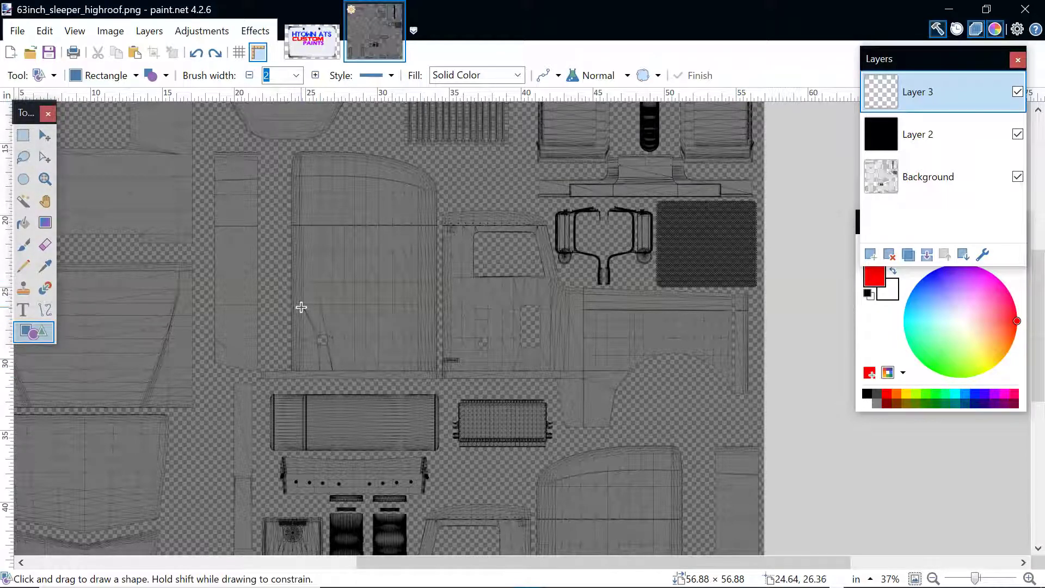
left_click_drag(297, 302, 757, 349)
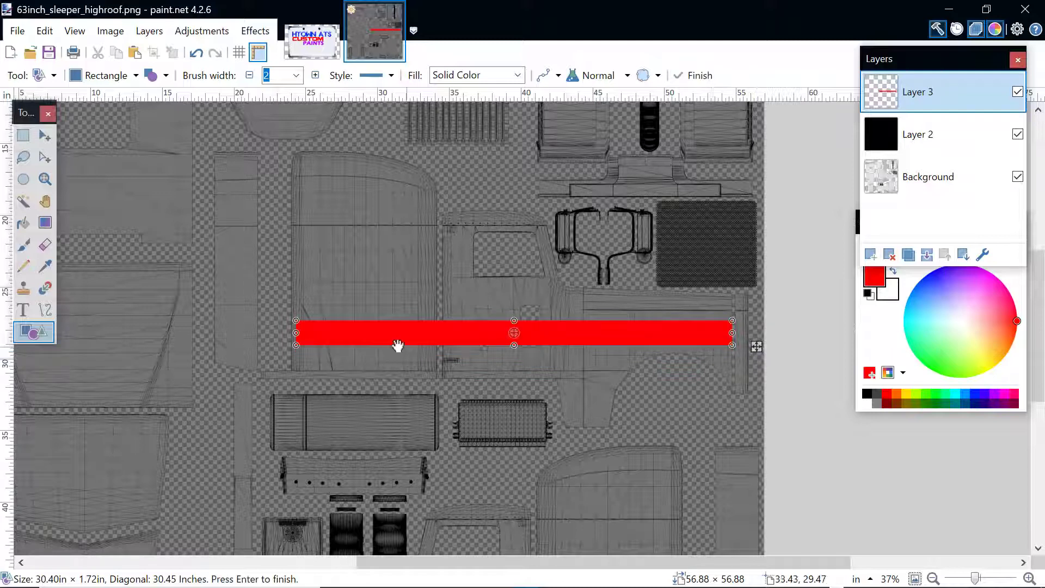
left_click_drag(295, 336, 290, 337)
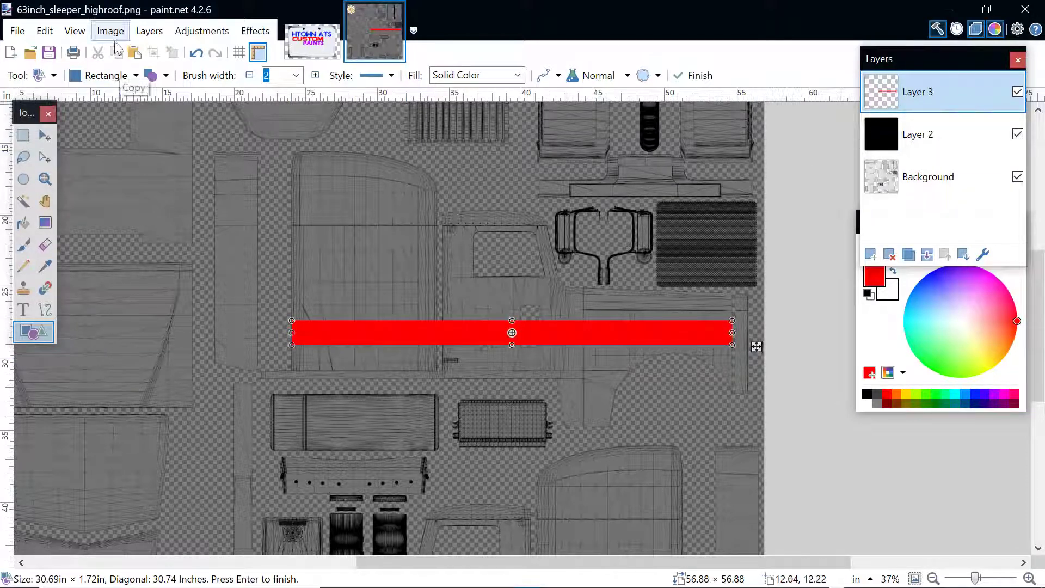
left_click(45, 32)
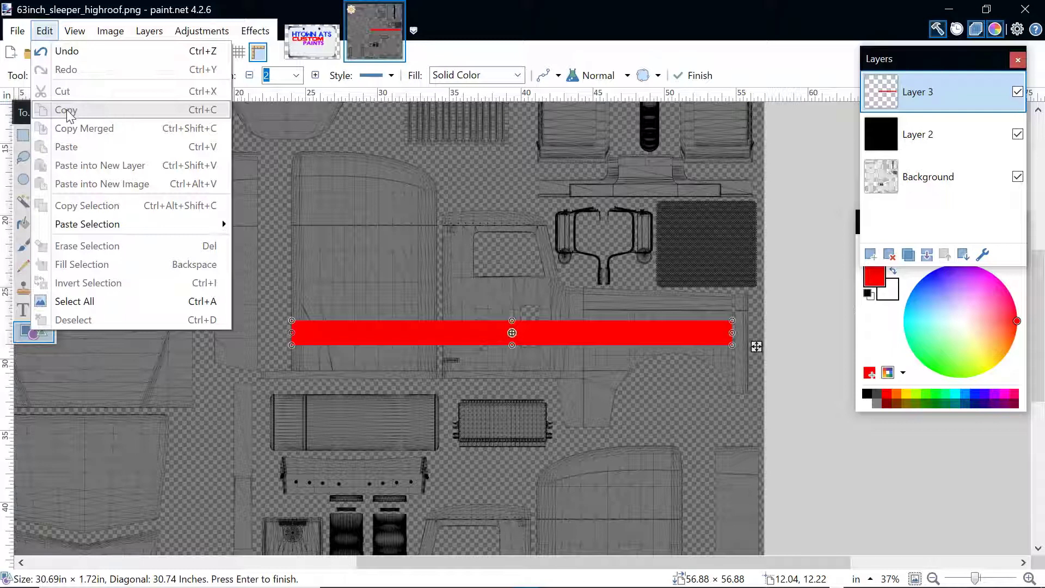
left_click(982, 93)
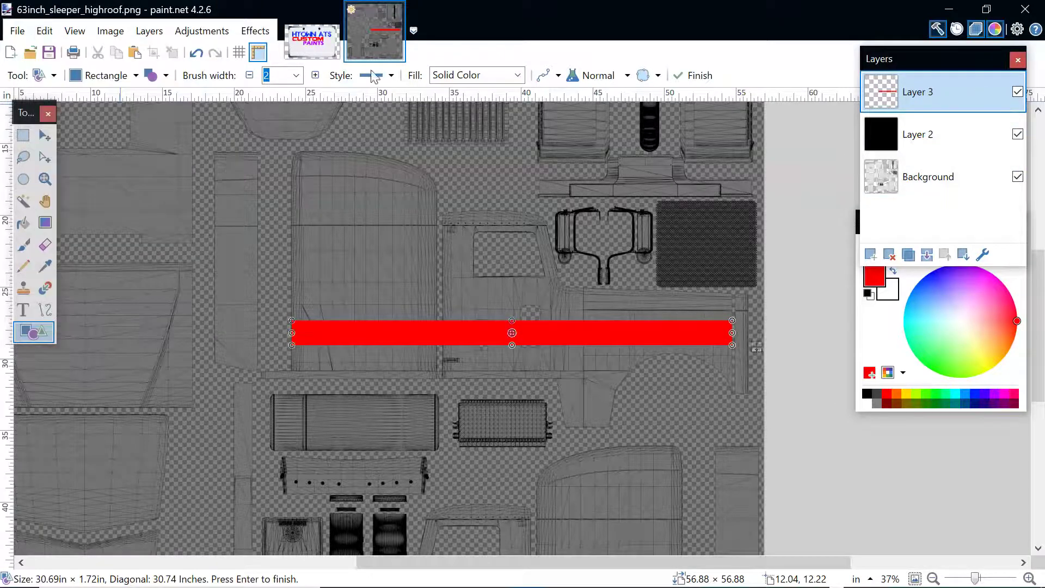
left_click(47, 37)
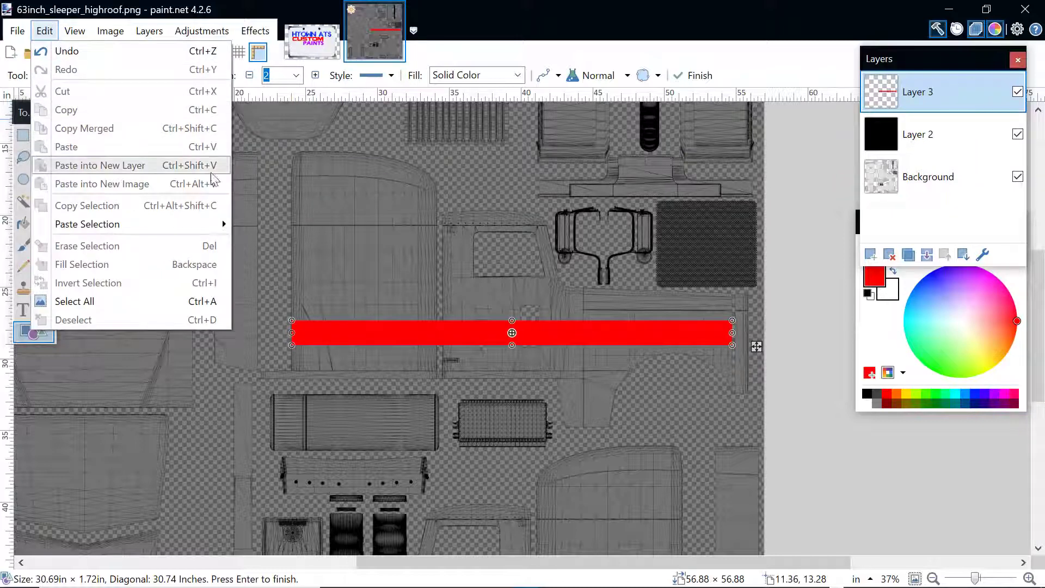
left_click(782, 298)
key("Return")
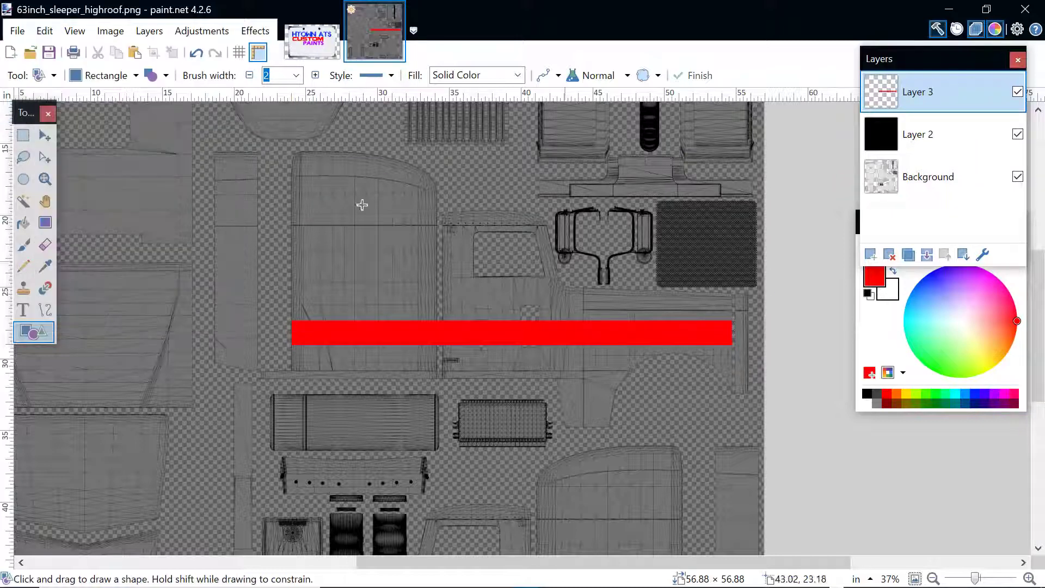
Select an area of about 31.65 by 2.97 inches around the red stripe, copy it and paste it into a new layer.
left_click(45, 136)
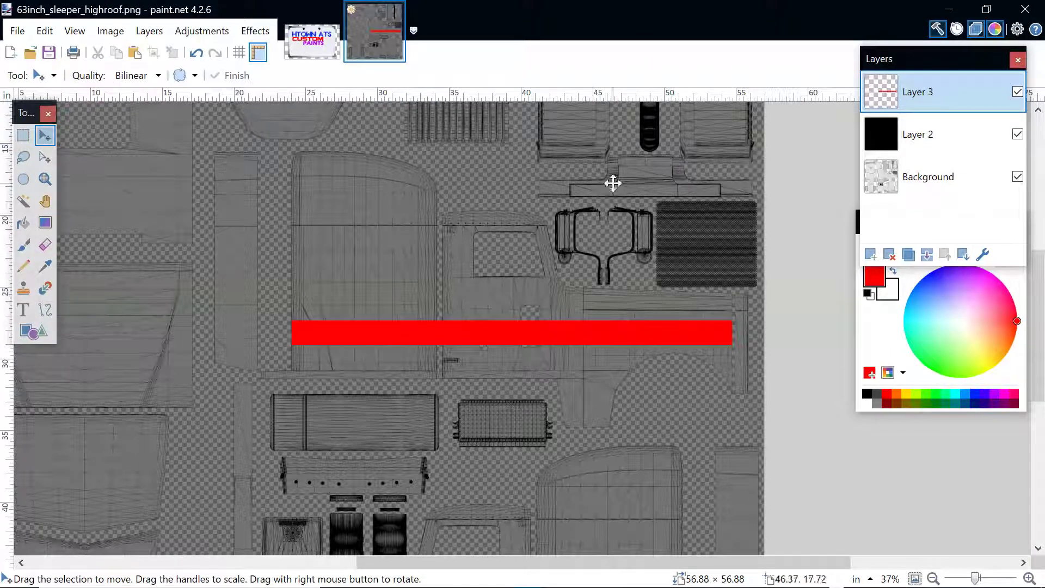
left_click(21, 137)
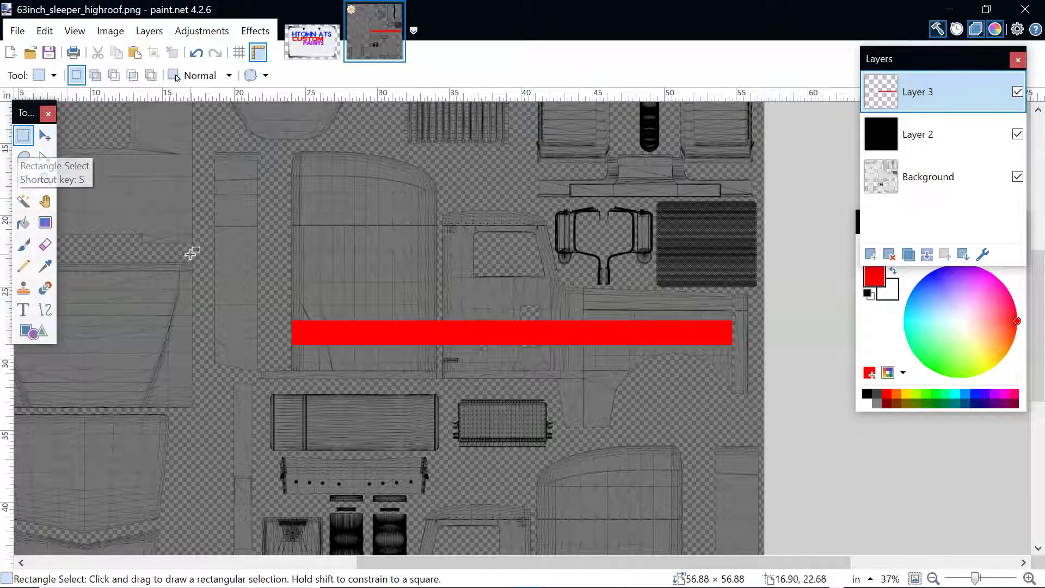
left_click_drag(285, 315, 739, 358)
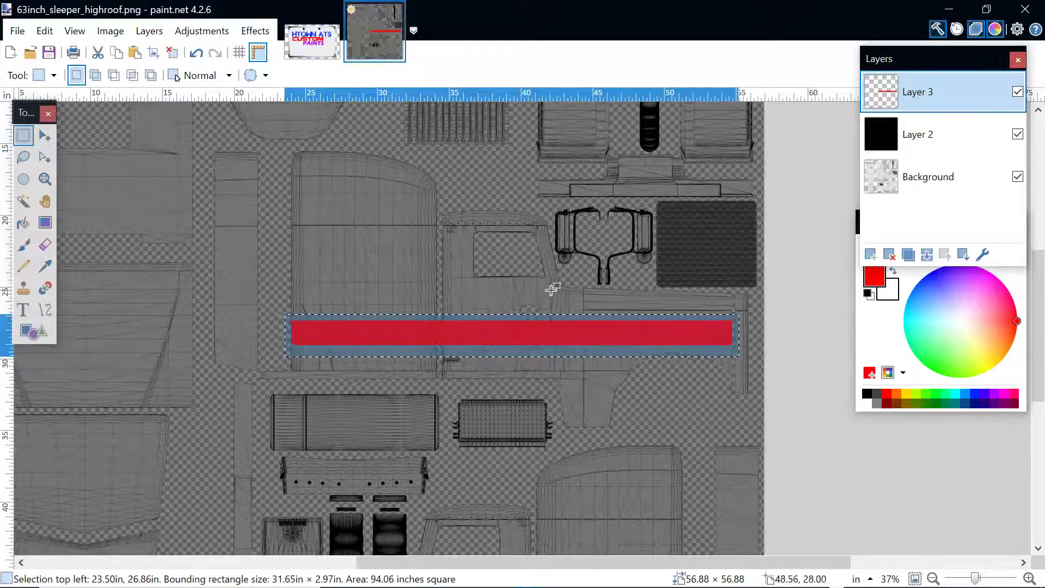
left_click(44, 137)
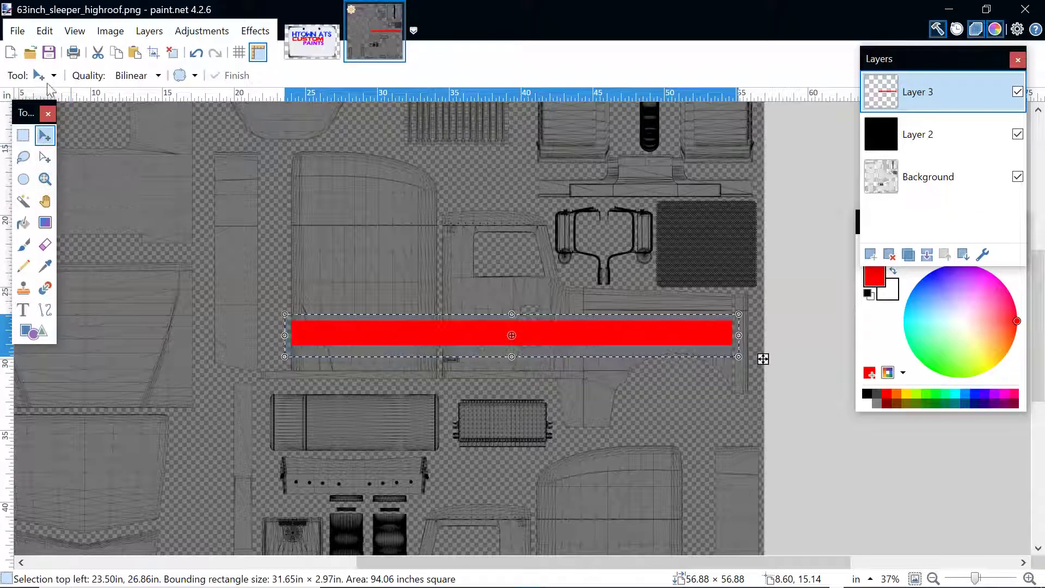
left_click(45, 31)
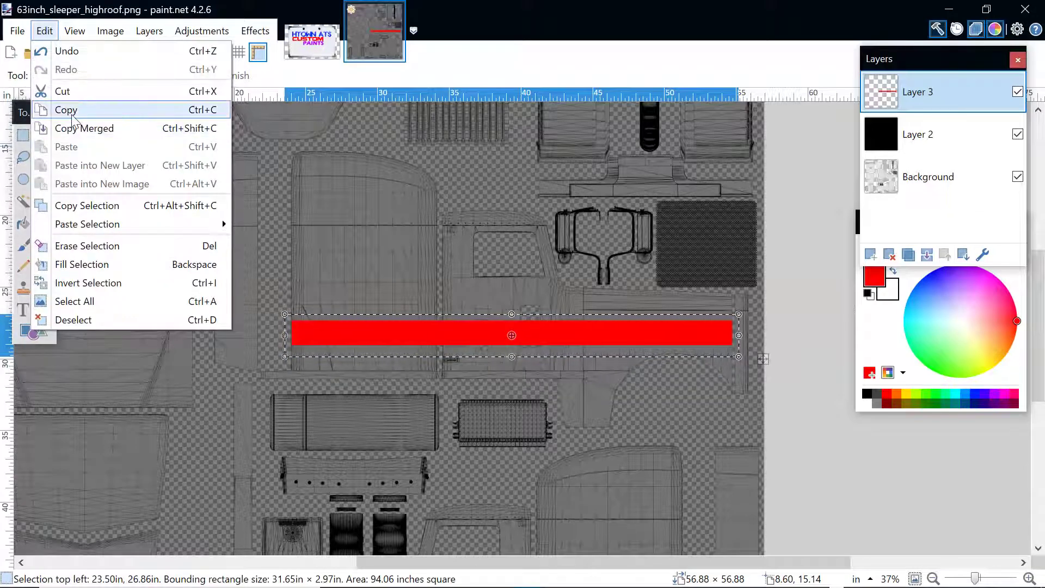
left_click(76, 110)
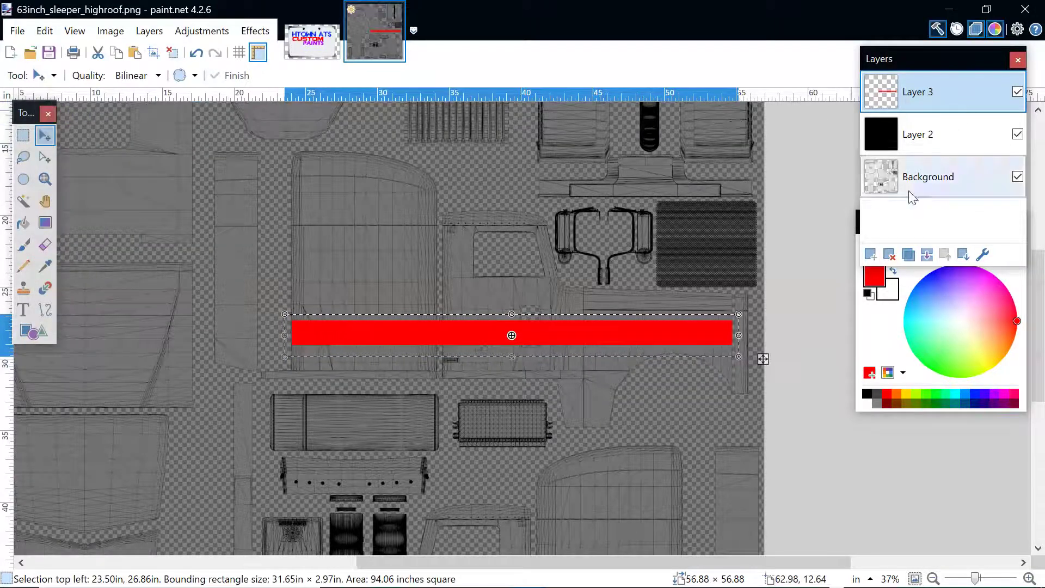
left_click(45, 33)
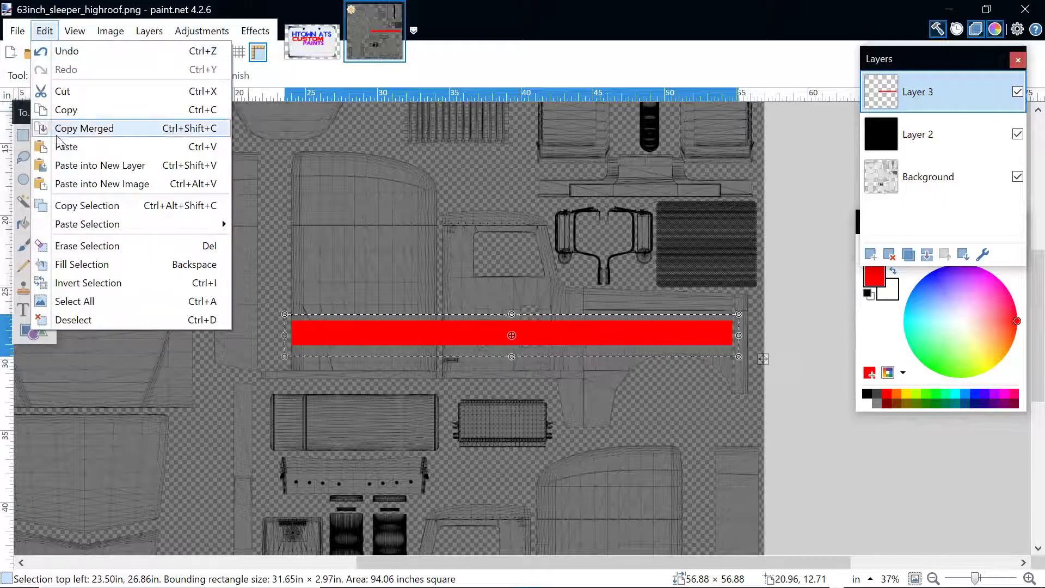
left_click(85, 169)
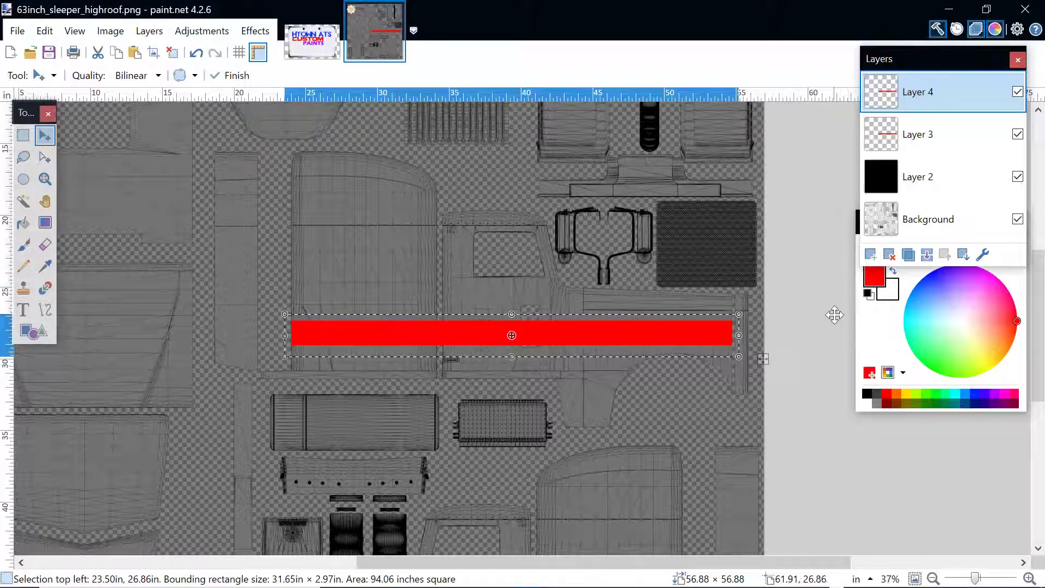
Move the pasted stripe onto the opposite side's lower hood, door and sleeper panels, and merge its layer down into Layer 3.
scroll(834, 310, "down", 2)
left_click_drag(762, 228, 713, 521)
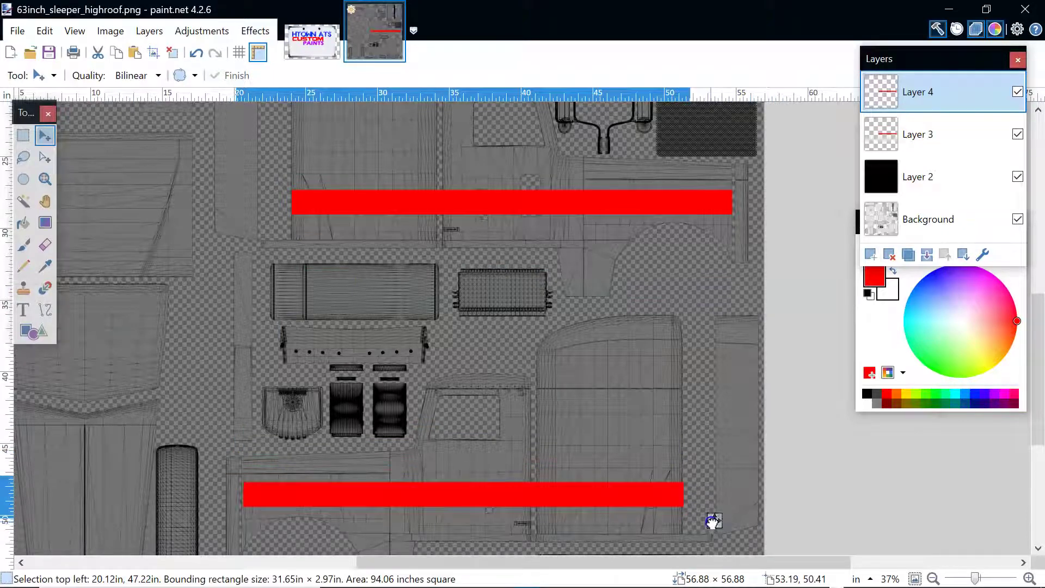
left_click_drag(714, 522, 714, 520)
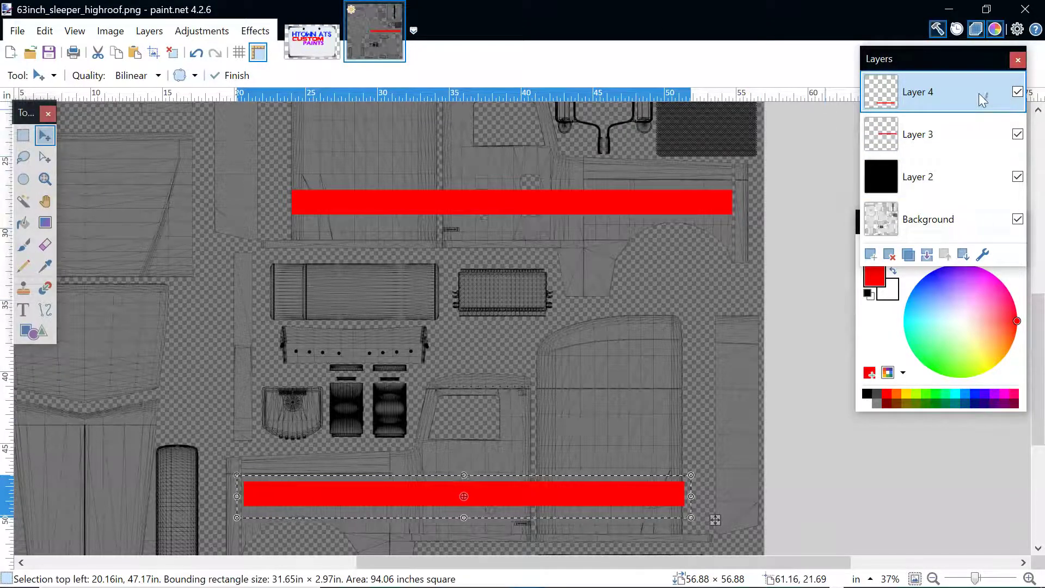
left_click(926, 255)
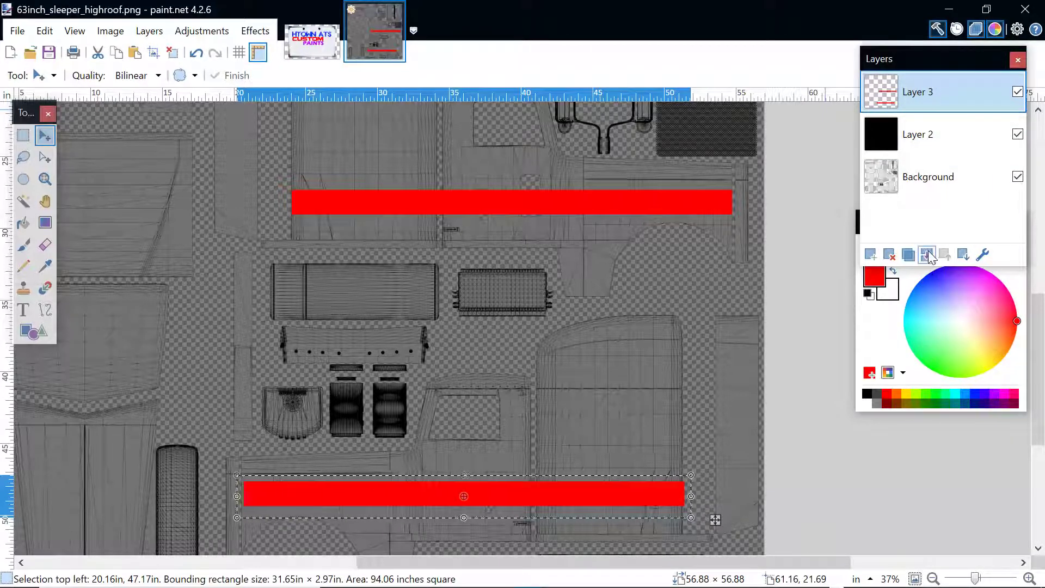
Set the opacity of the black Layer 2 to 255 and clear the selection.
double_click(936, 135)
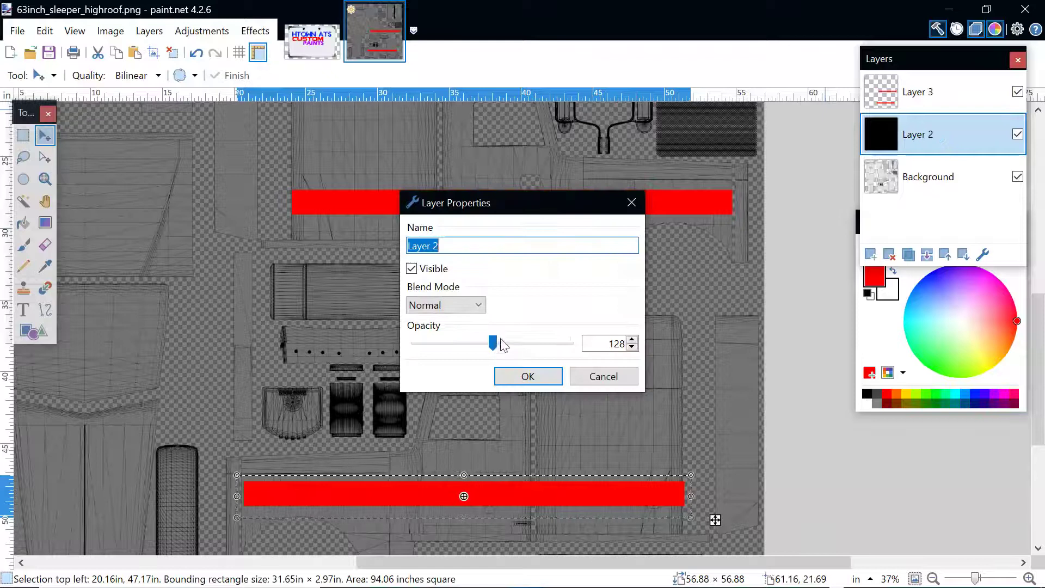
left_click_drag(493, 343, 583, 355)
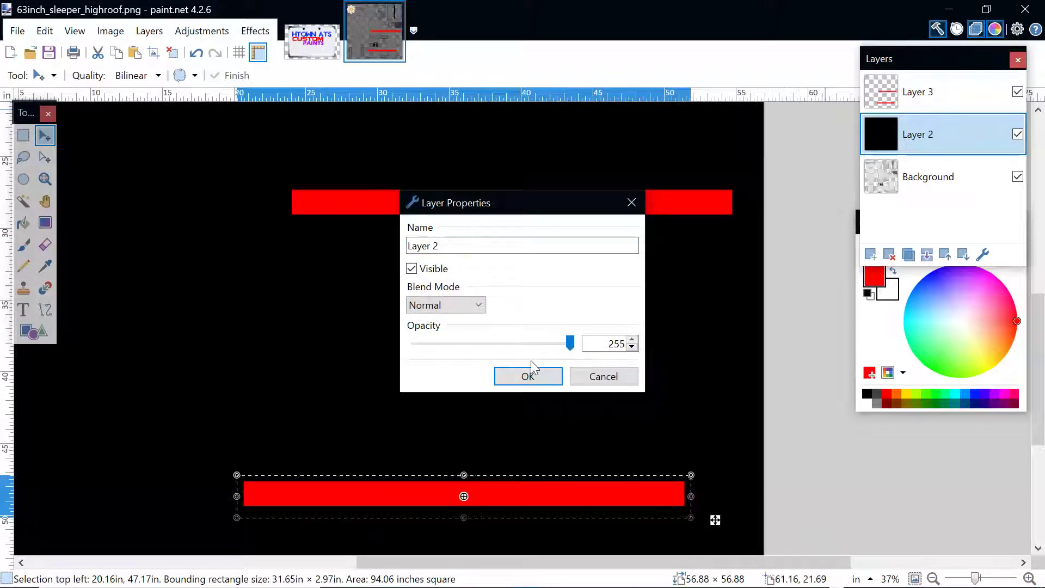
left_click(537, 377)
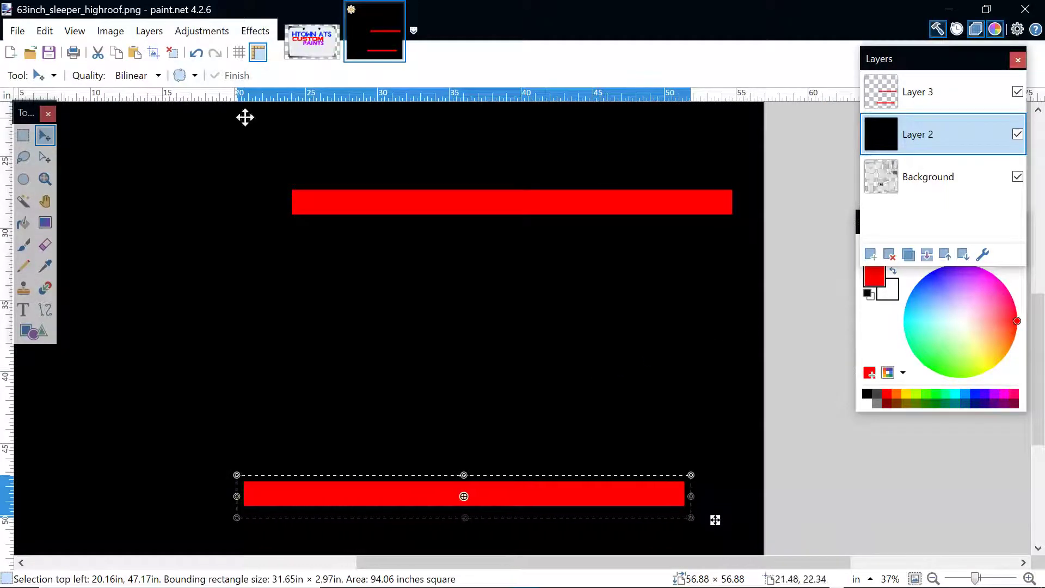
left_click(172, 53)
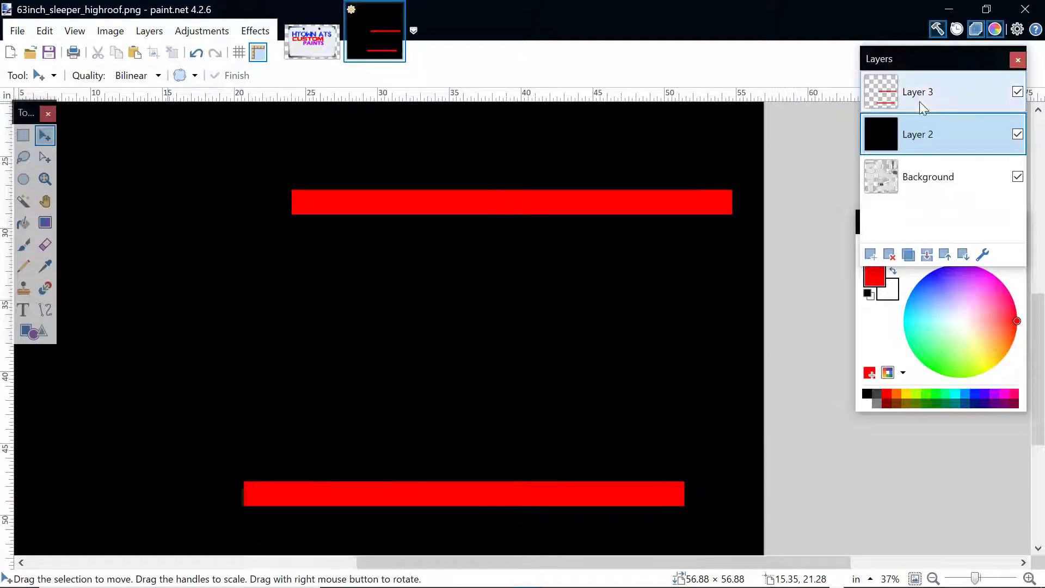
Merge the red stripes on Layer 3 down into the black Layer 2 and hide the Background layer.
left_click(933, 93)
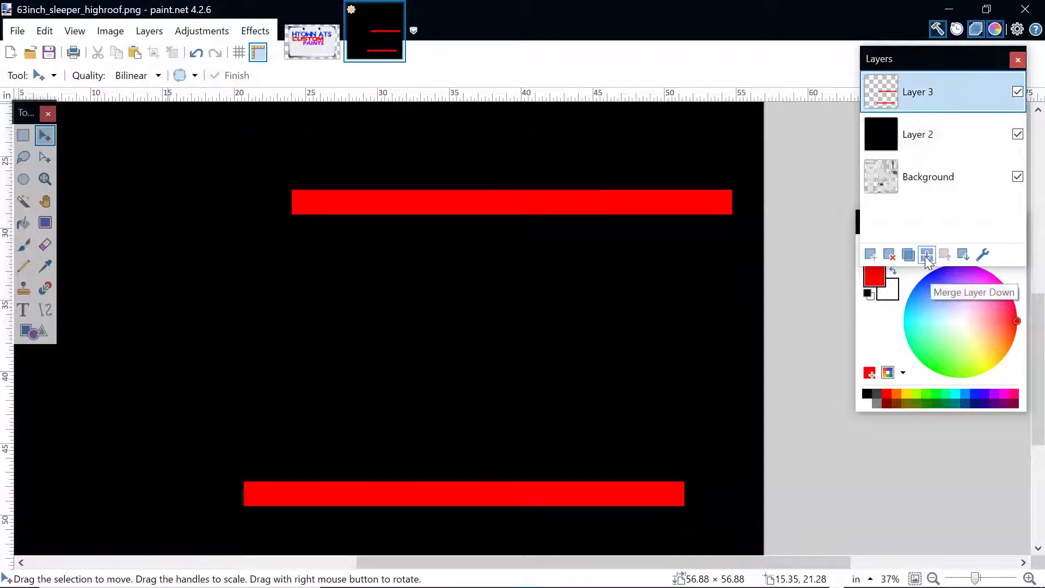
left_click(926, 255)
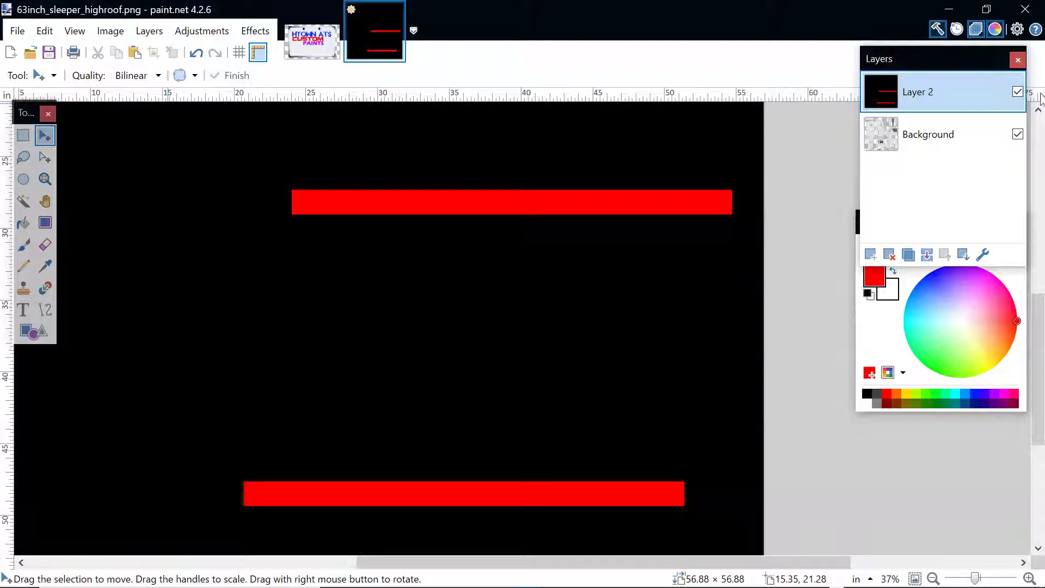
left_click(1017, 135)
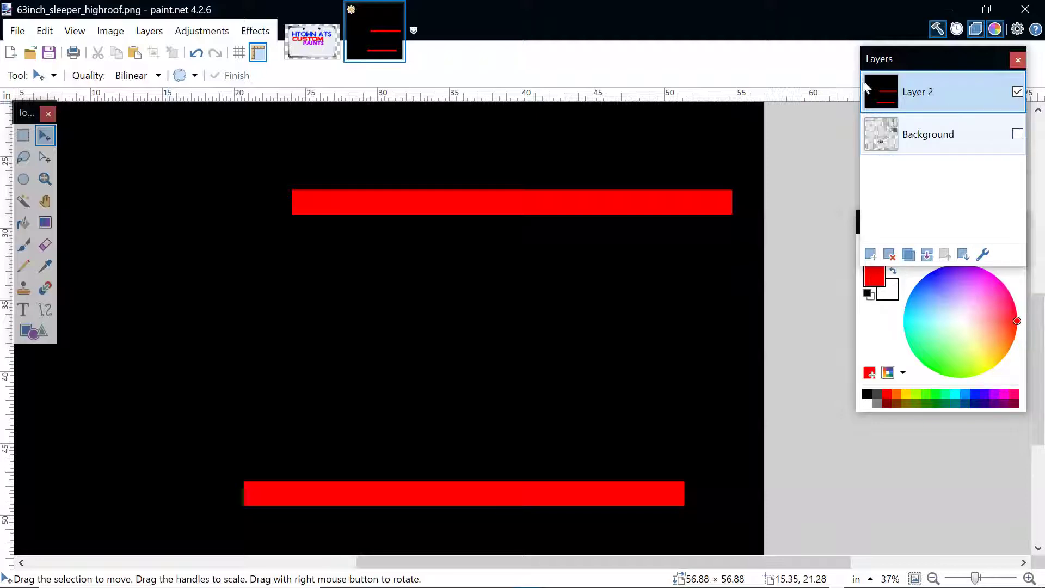
Start saving the image under a new name and choose the Skins folder inside Skinning as the destination.
left_click(17, 31)
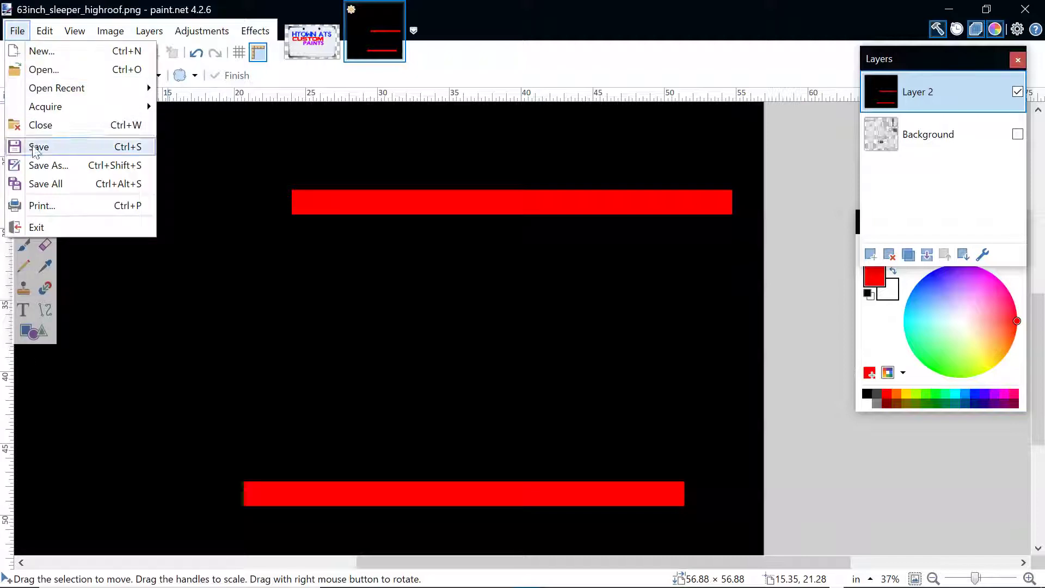
left_click(42, 166)
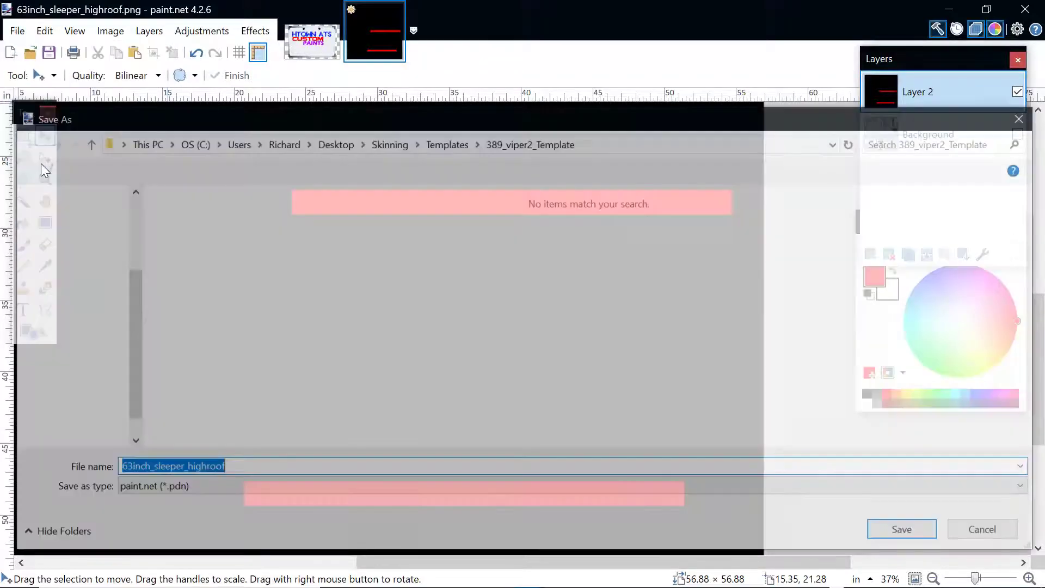
left_click(389, 143)
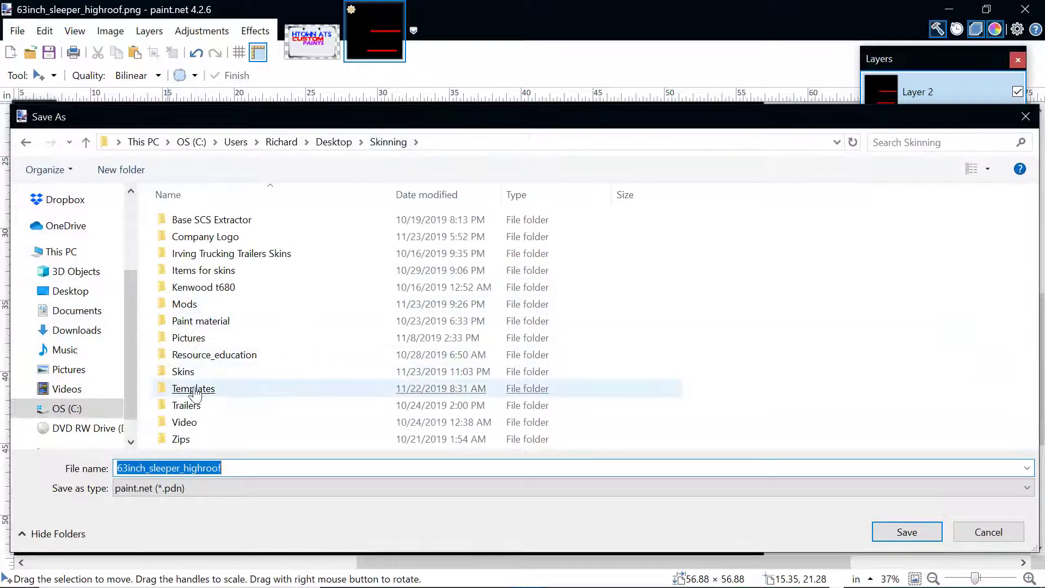
double_click(184, 372)
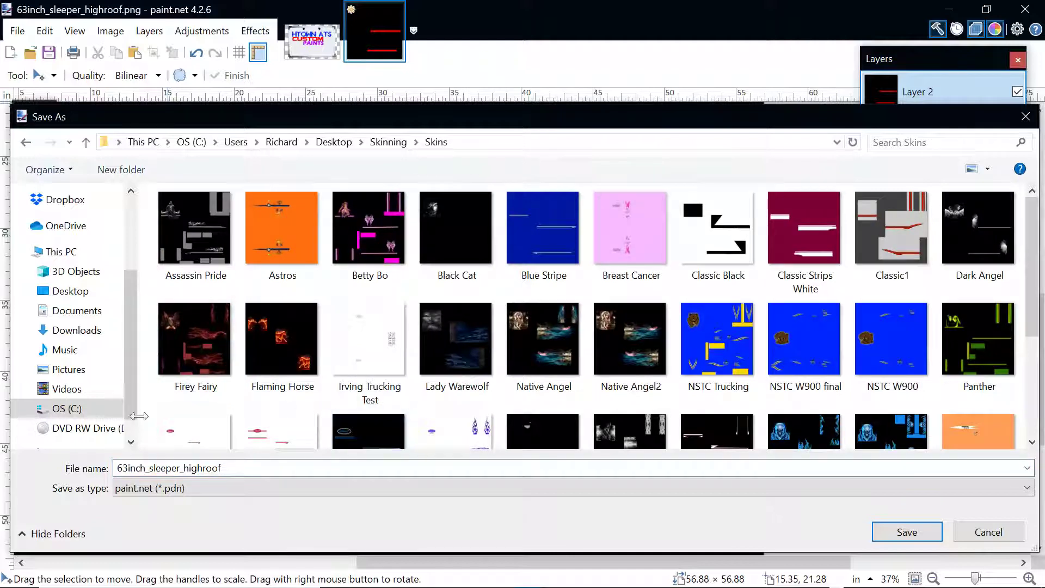
Set the file name to Red Strip and the file type to DirectDraw Surface (DDS).
double_click(131, 468)
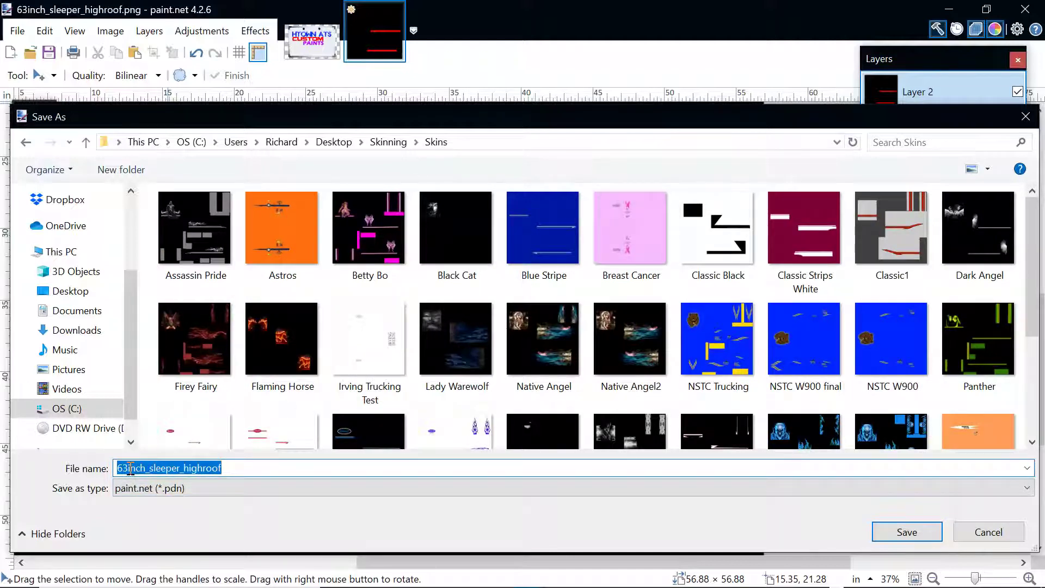
type("Red Strip")
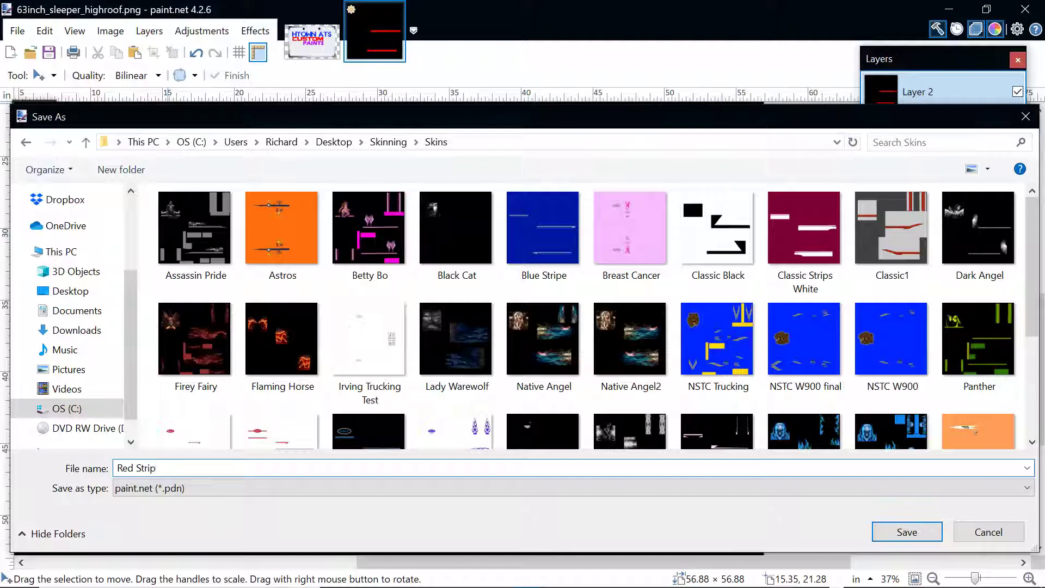
left_click(1027, 493)
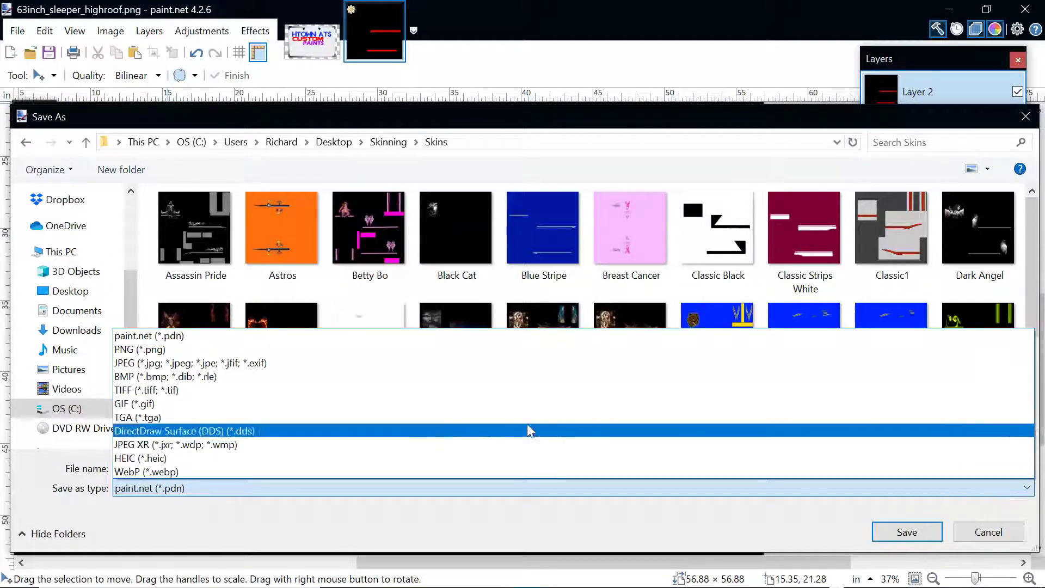
left_click(252, 431)
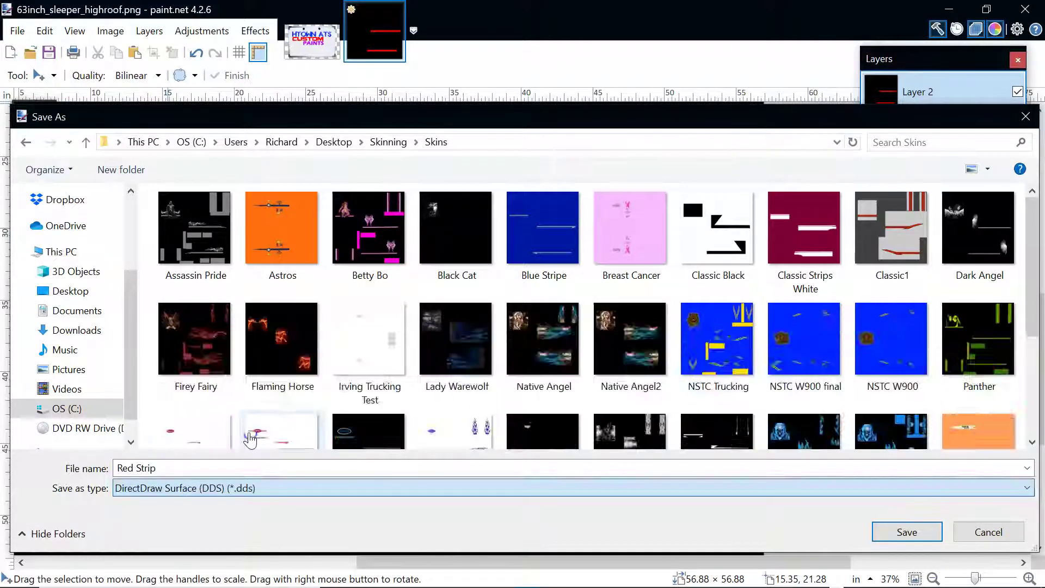
left_click(254, 436)
left_click_drag(200, 468, 115, 469)
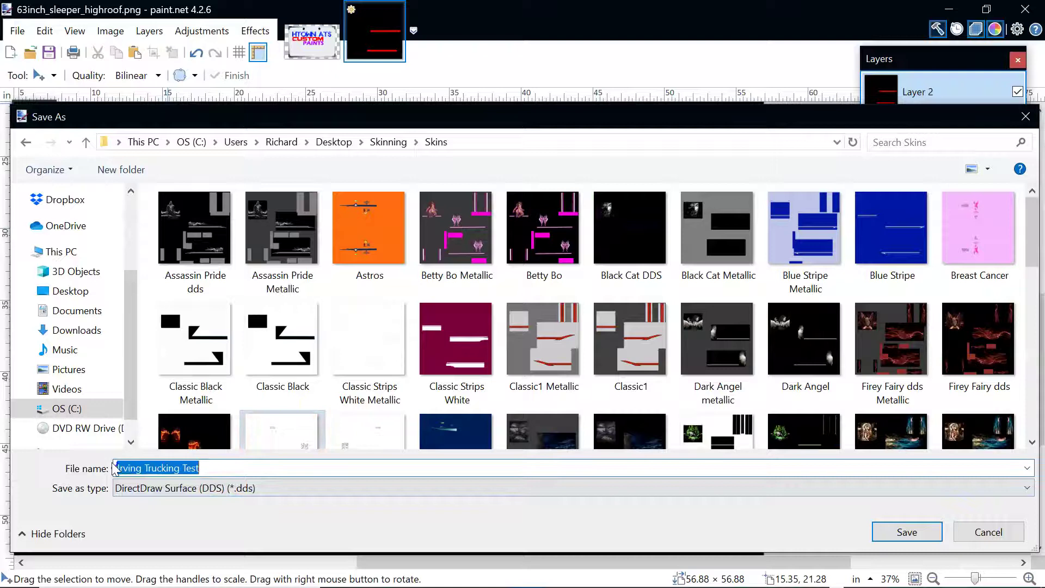
type("Red Strip")
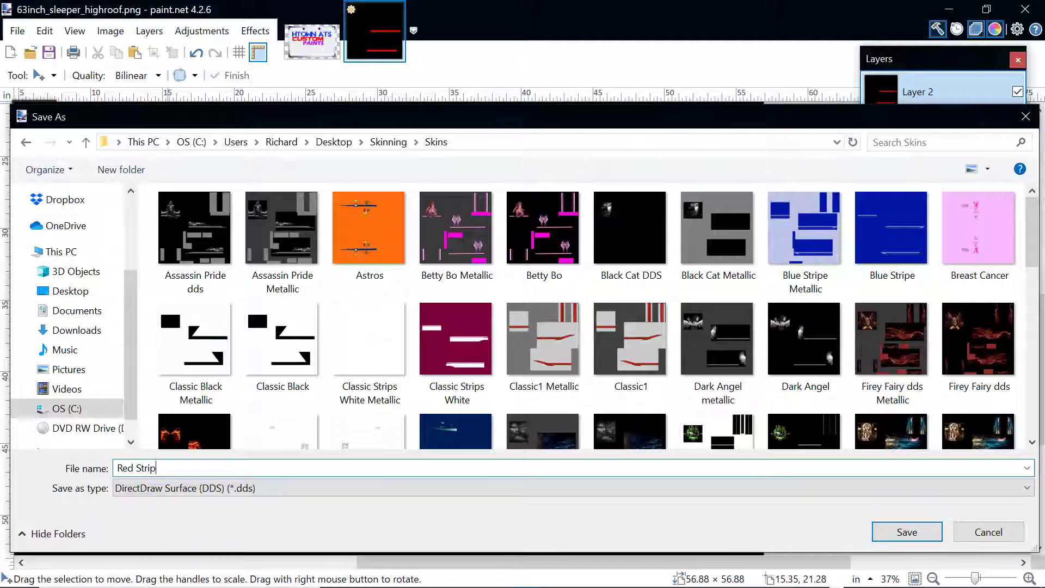
Save the skin with BC3 (Linear, DXT5) compression and generated mip maps, flattening the image.
left_click(902, 536)
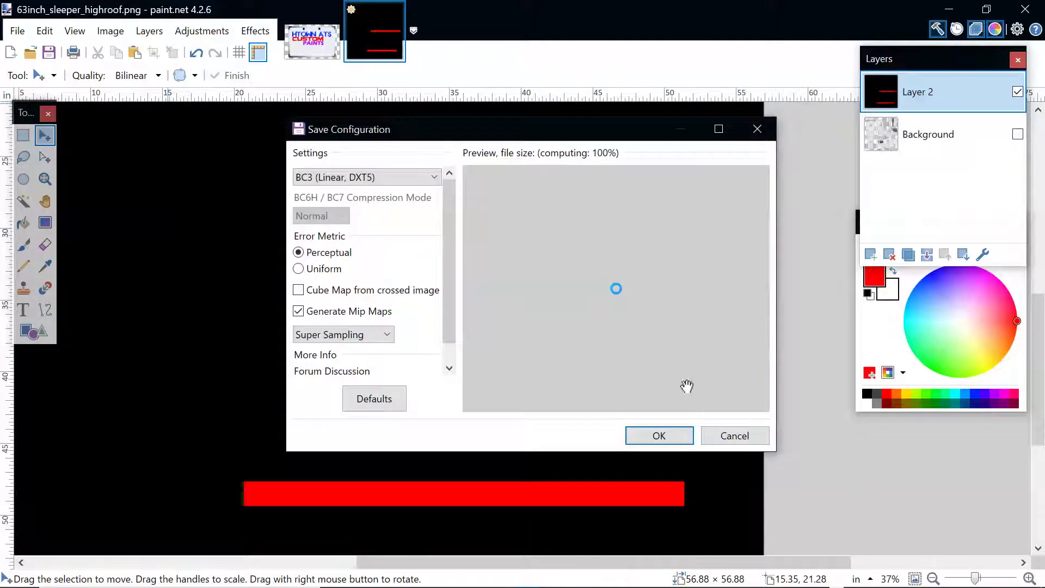
left_click(658, 439)
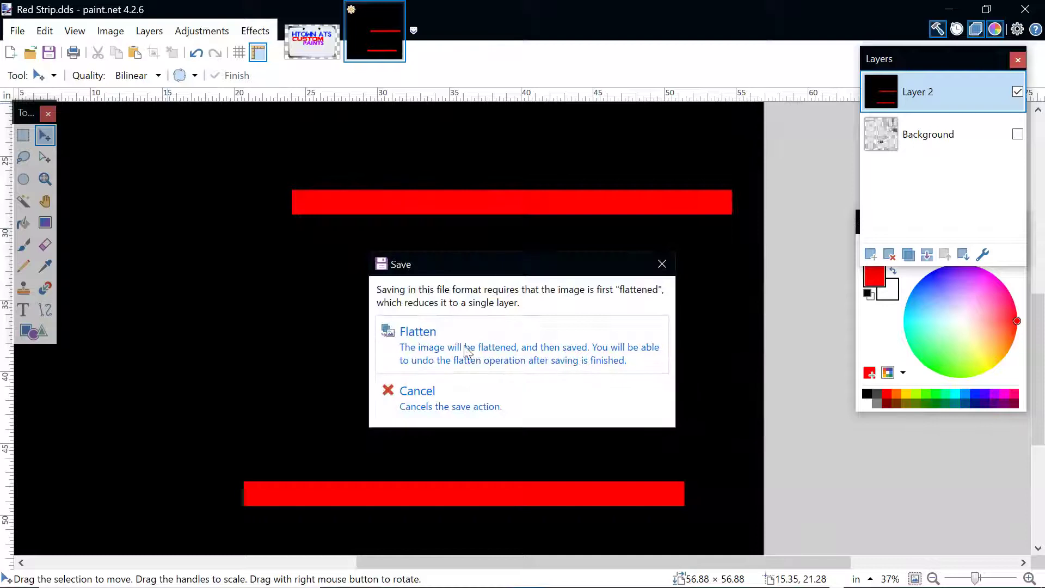
left_click(463, 344)
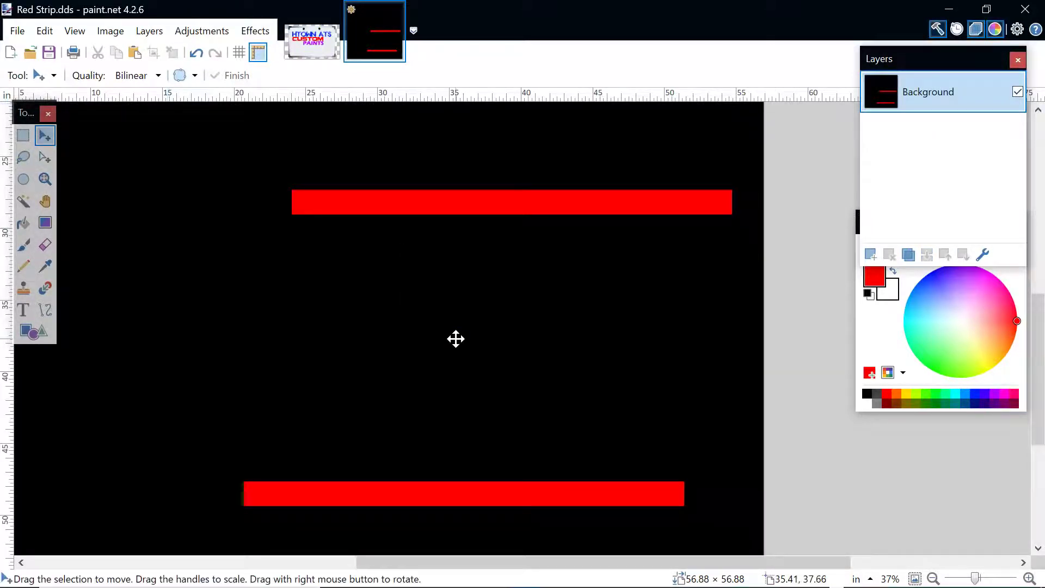
Undo the image flattening and the hiding of the Background layer.
left_click(45, 31)
left_click(75, 30)
left_click(44, 32)
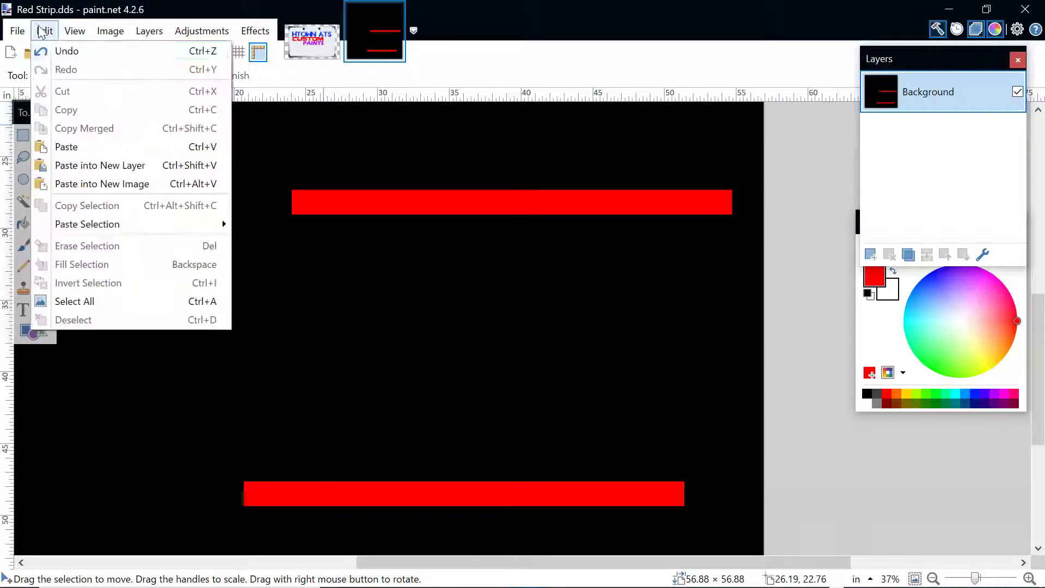
left_click(64, 52)
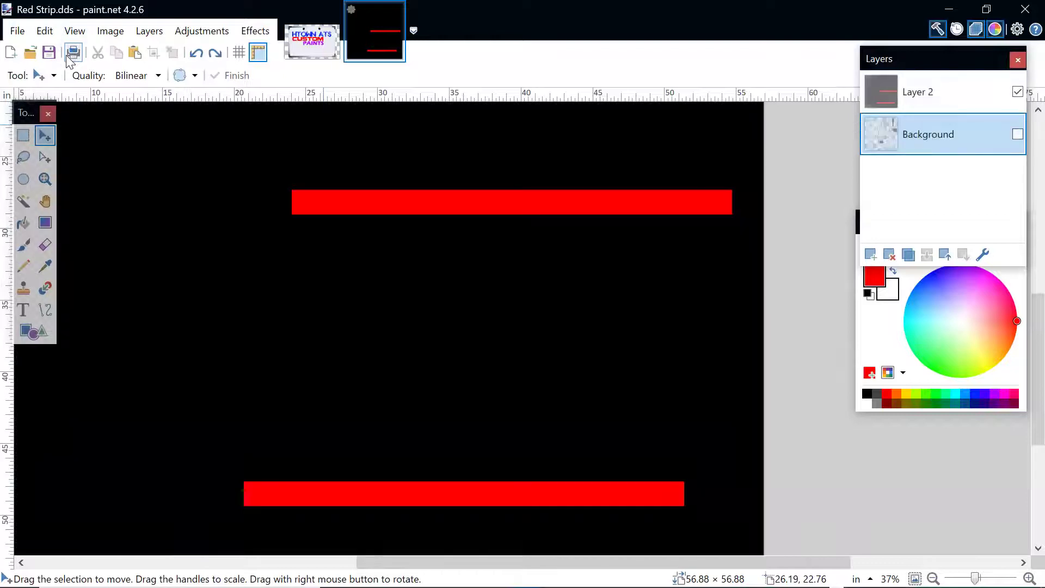
left_click(45, 30)
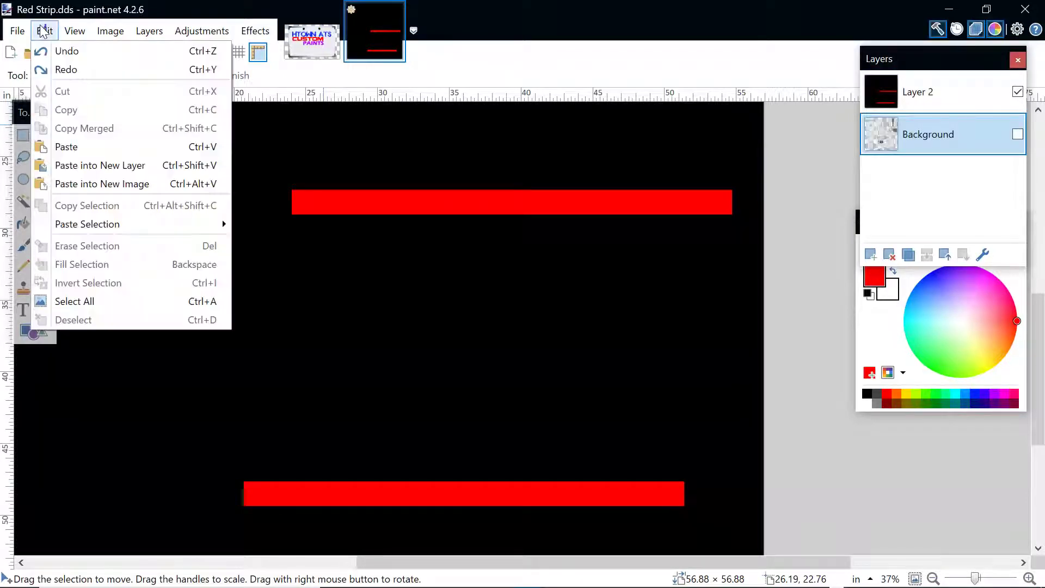
left_click(64, 51)
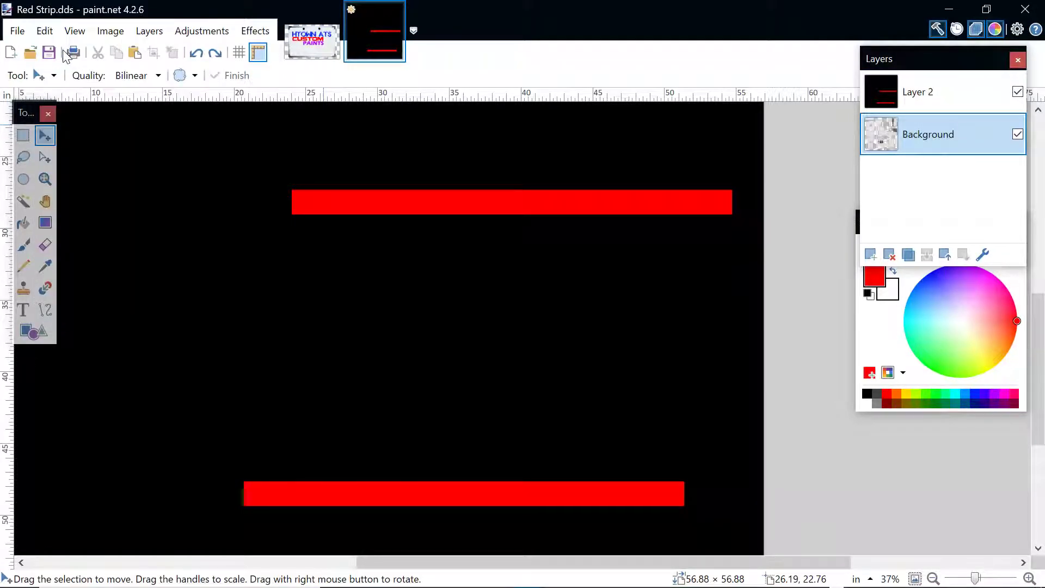
Undo the merge of the stripe layer, and set Layer 3's lightness to 100 with the Hue / Saturation adjustment.
left_click(43, 33)
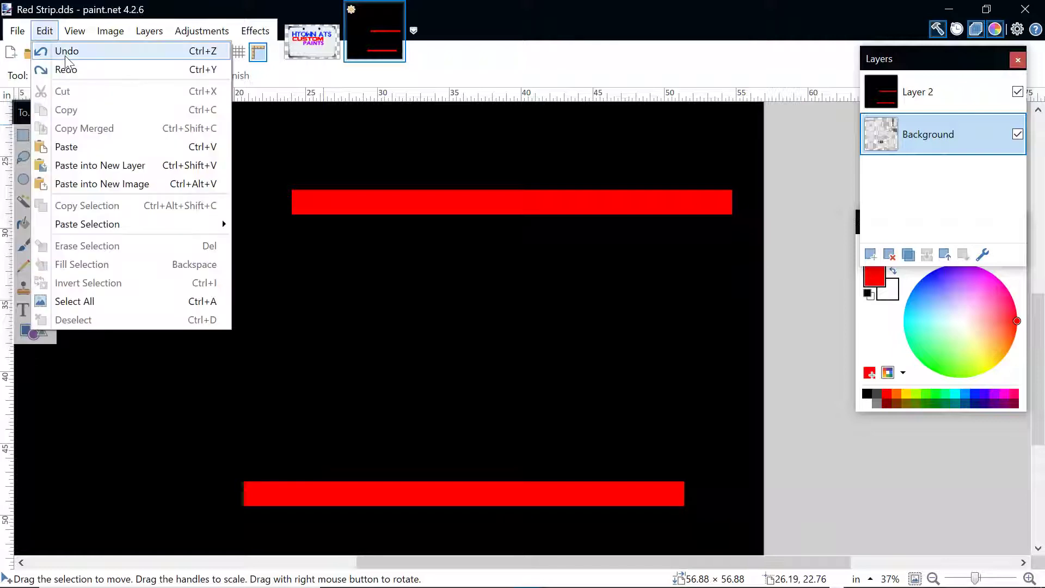
left_click(63, 50)
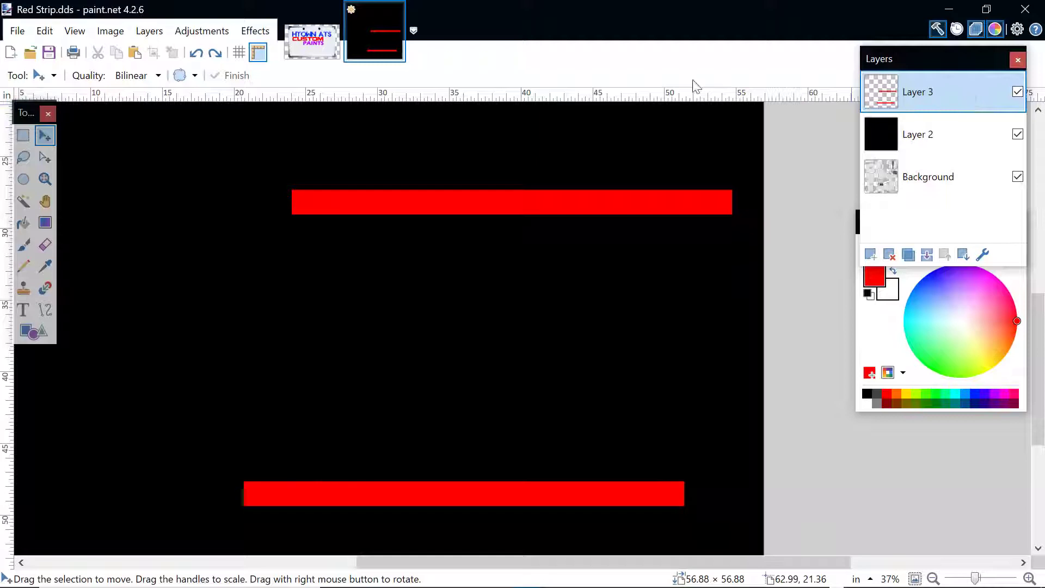
left_click(203, 32)
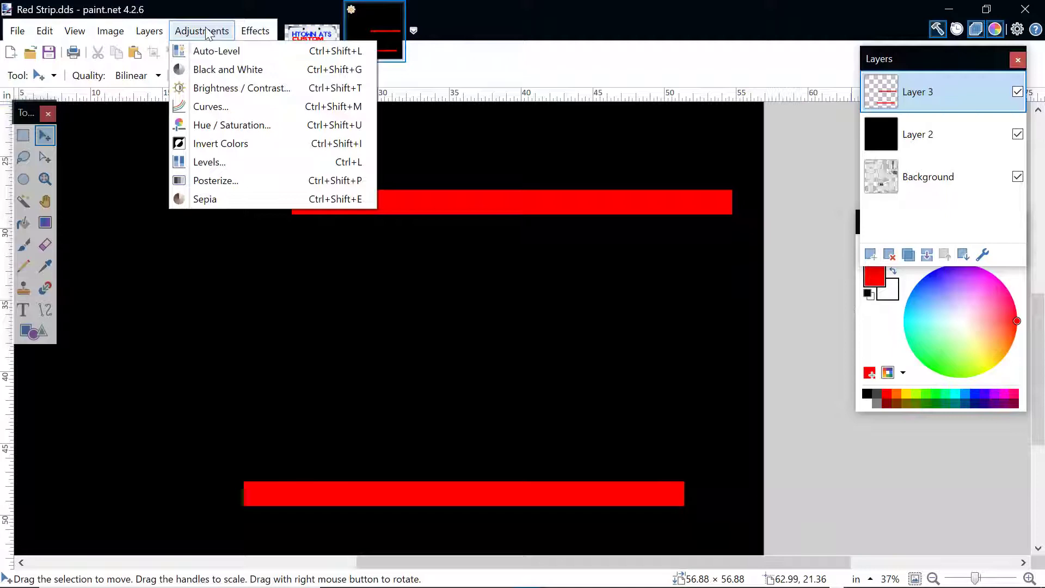
left_click(213, 128)
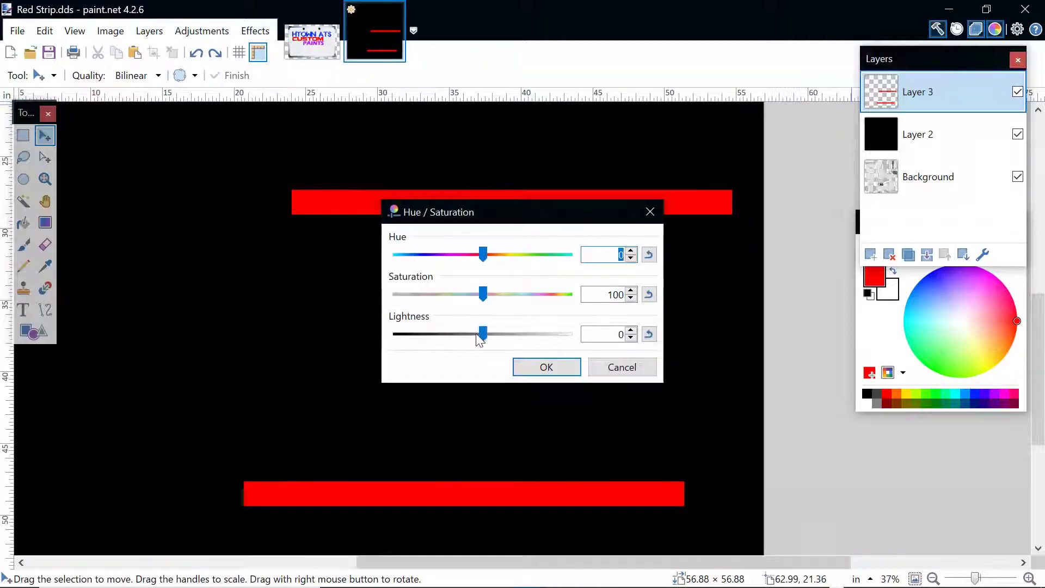
left_click_drag(483, 336, 595, 364)
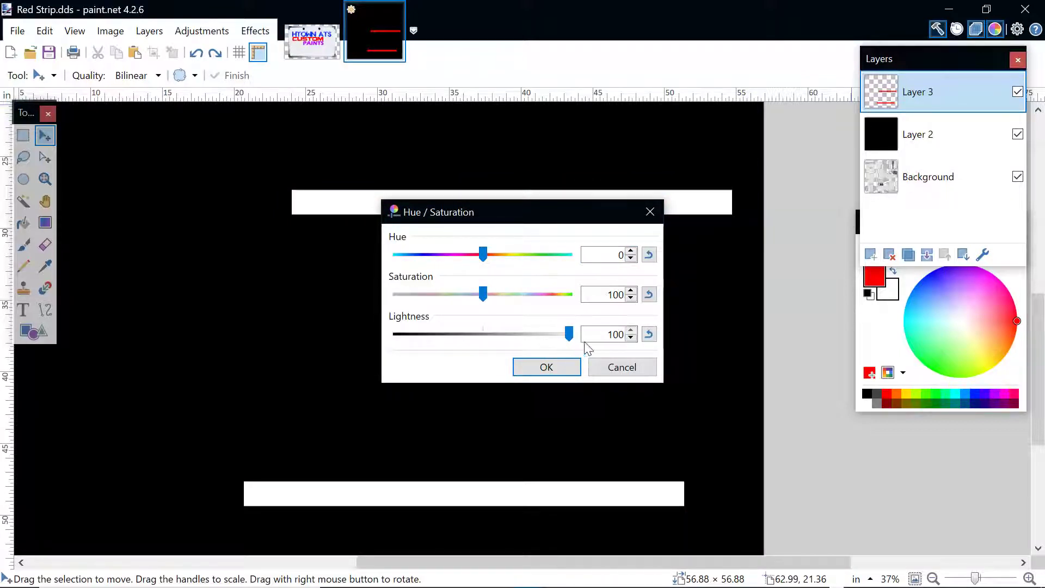
left_click(571, 372)
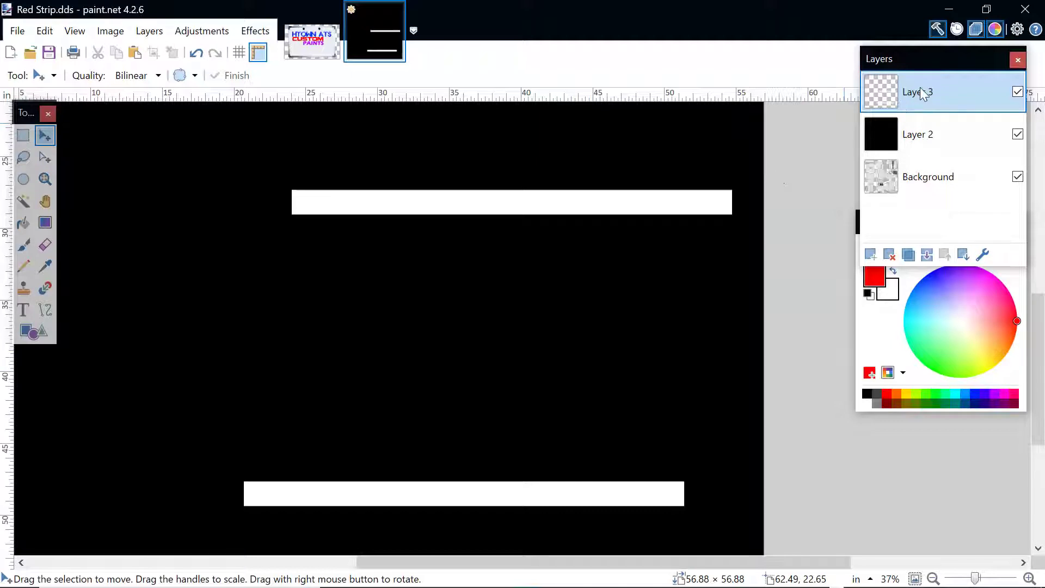
Fill the black Layer 2 with the palette's medium grey using the Paint Bucket.
left_click(955, 136)
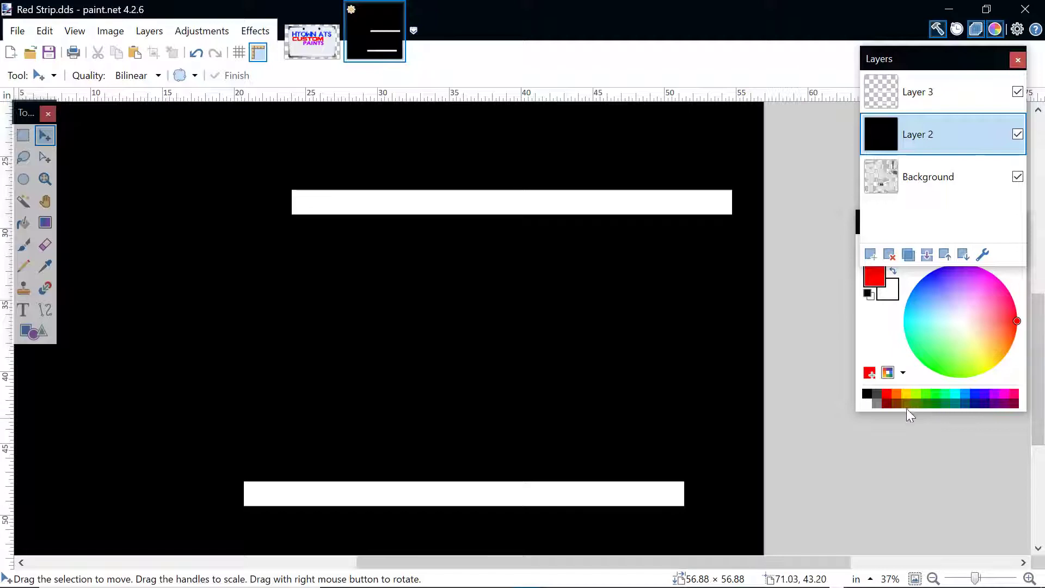
left_click(877, 403)
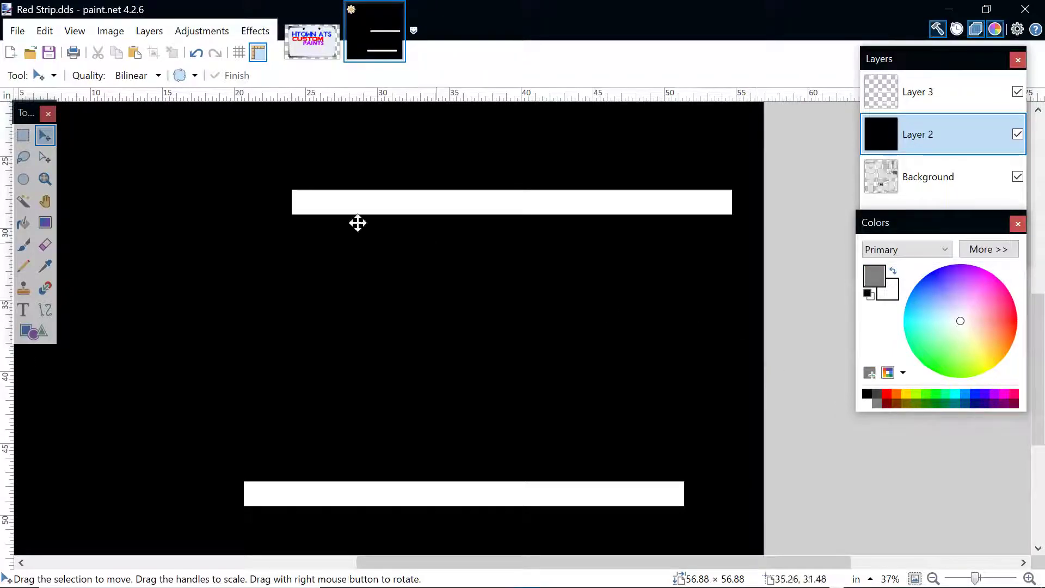
left_click(23, 225)
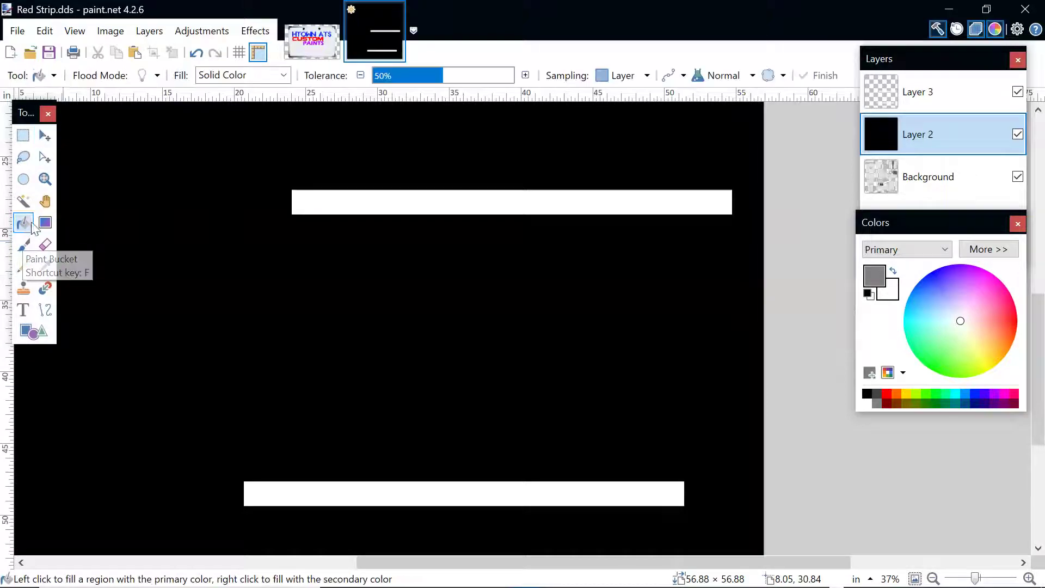
left_click(285, 280)
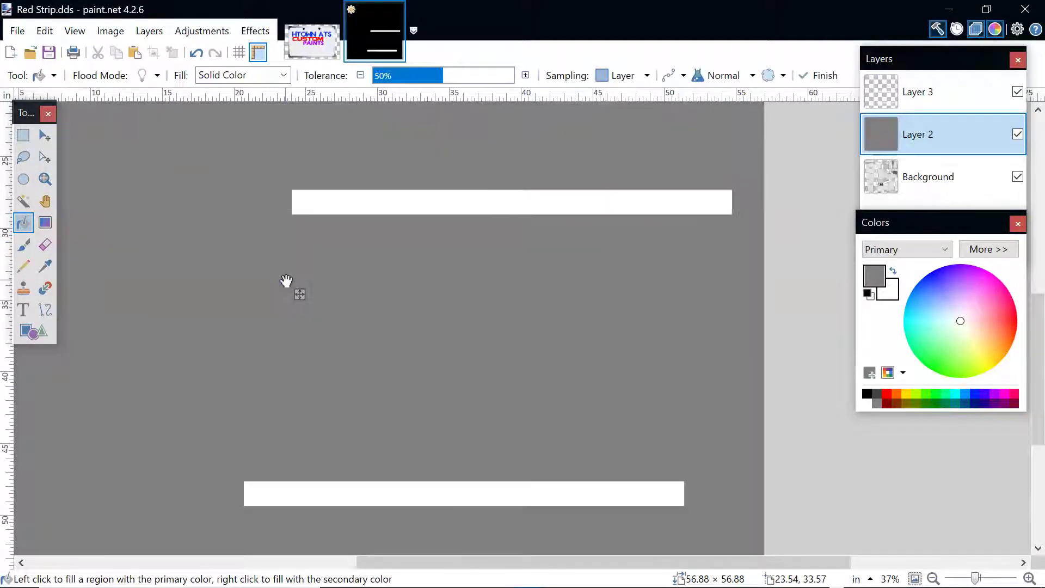
Lighten the grey fill of Layer 2 by setting the primary color's HSV value (V) to 78.
left_click(985, 251)
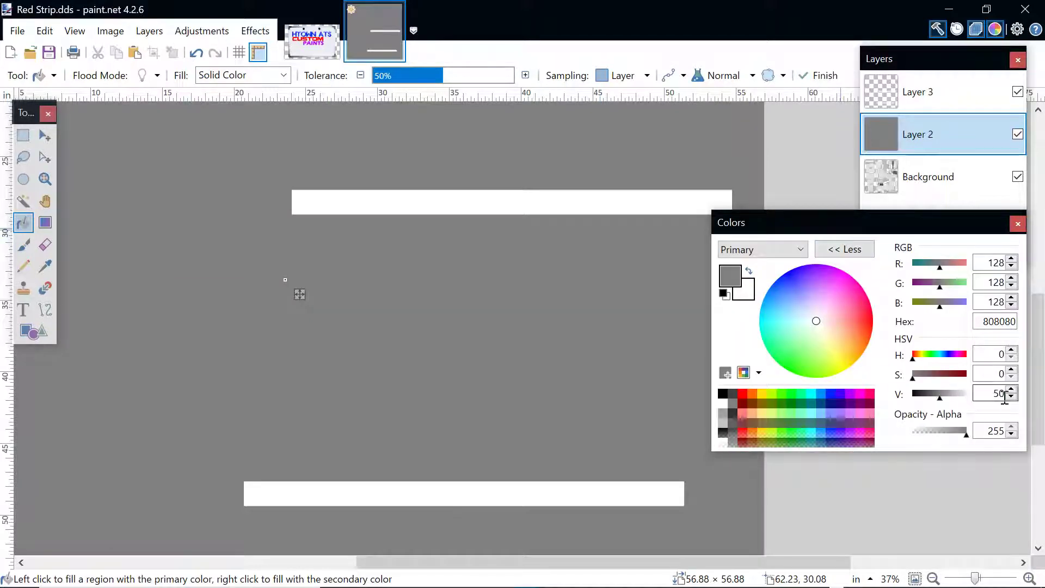
left_click(1012, 390)
left_click(1012, 389)
left_click(1012, 390)
left_click(1012, 390)
left_click(1012, 390)
left_click(1012, 390)
left_click(1011, 390)
left_click(1012, 390)
left_click(1012, 390)
left_click(1011, 389)
left_click(1012, 390)
left_click(1012, 390)
left_click(1011, 390)
left_click(1012, 390)
left_click(1012, 390)
left_click(1012, 390)
left_click(1011, 390)
left_click(1012, 390)
left_click(1011, 390)
left_click(1012, 390)
left_click(1011, 390)
left_click(1012, 390)
left_click(1012, 390)
left_click(1012, 390)
left_click(1012, 390)
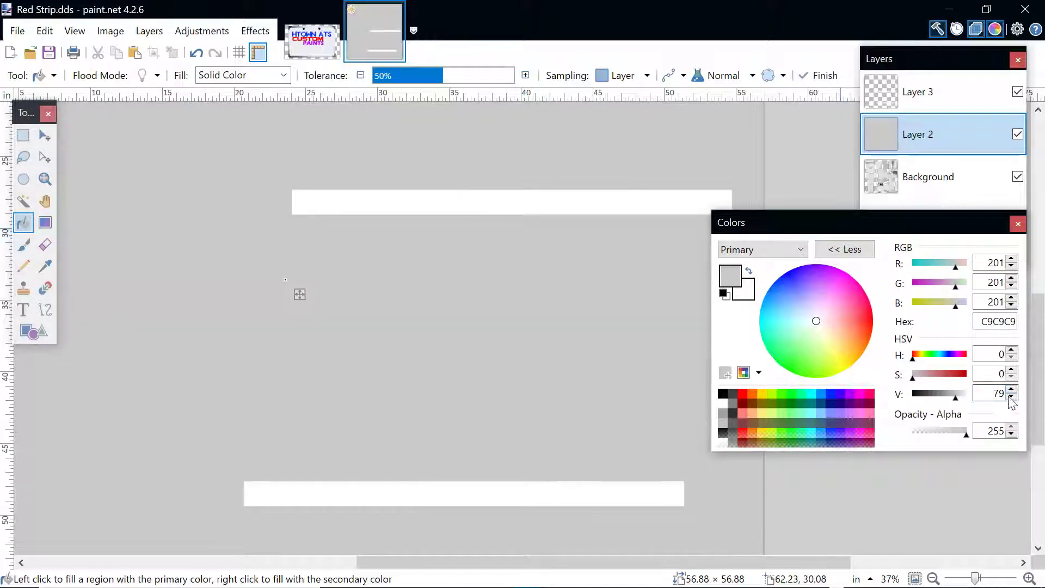
left_click(1011, 398)
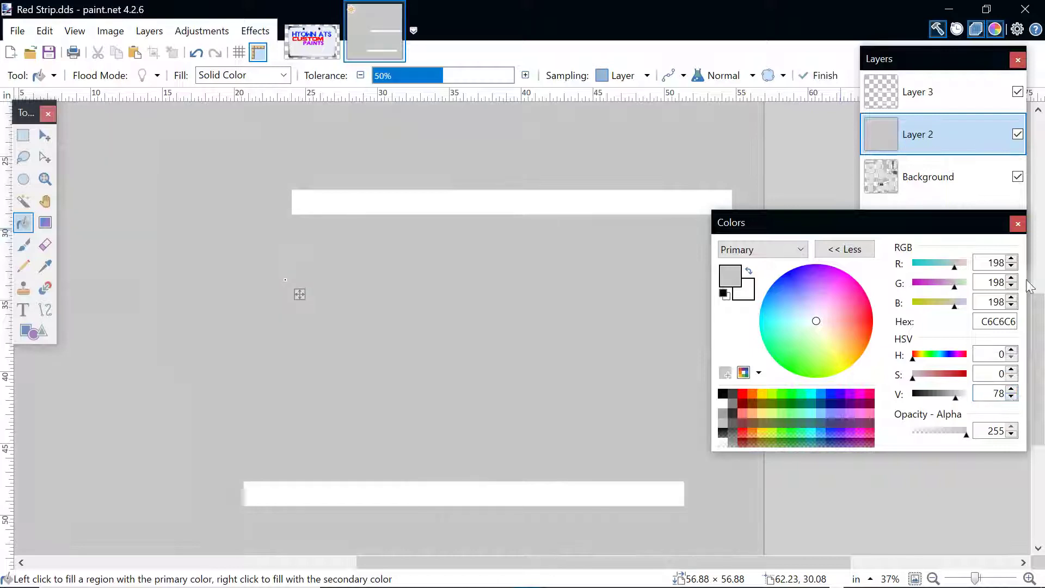
left_click(846, 250)
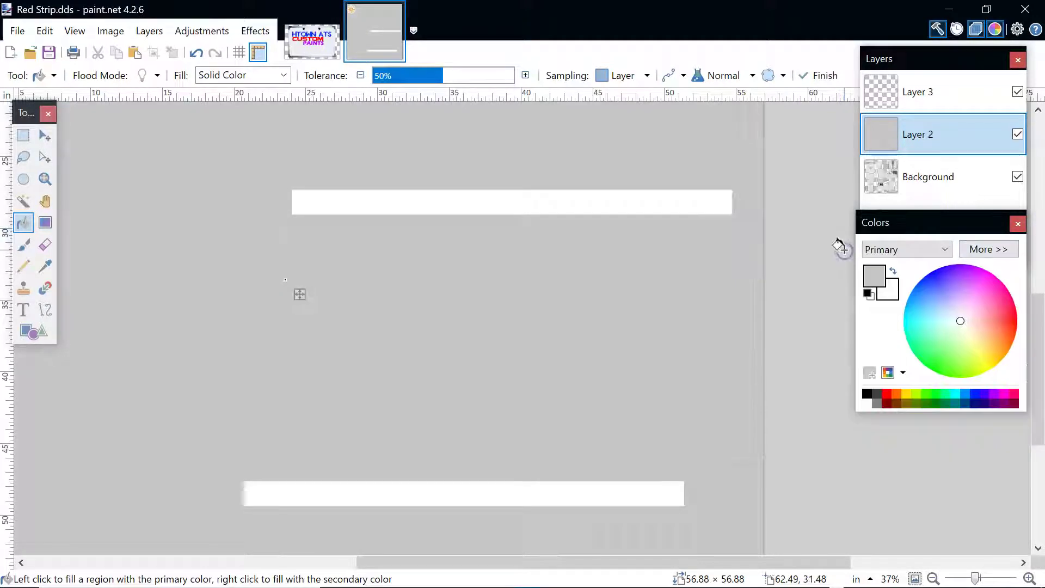
Merge the white stripes on Layer 3 down into Layer 2 and hide the Background layer.
left_click(957, 93)
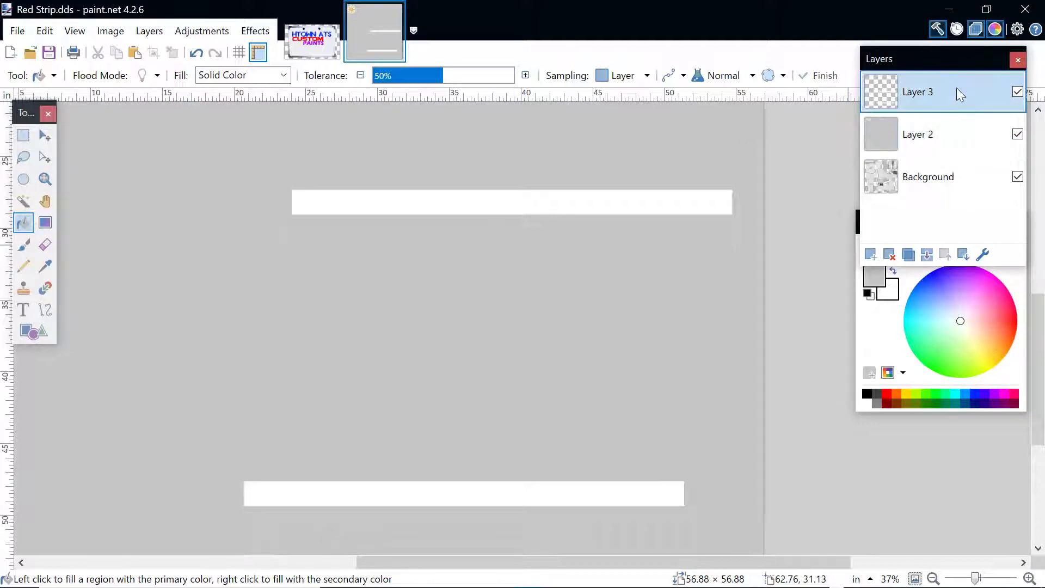
left_click(927, 255)
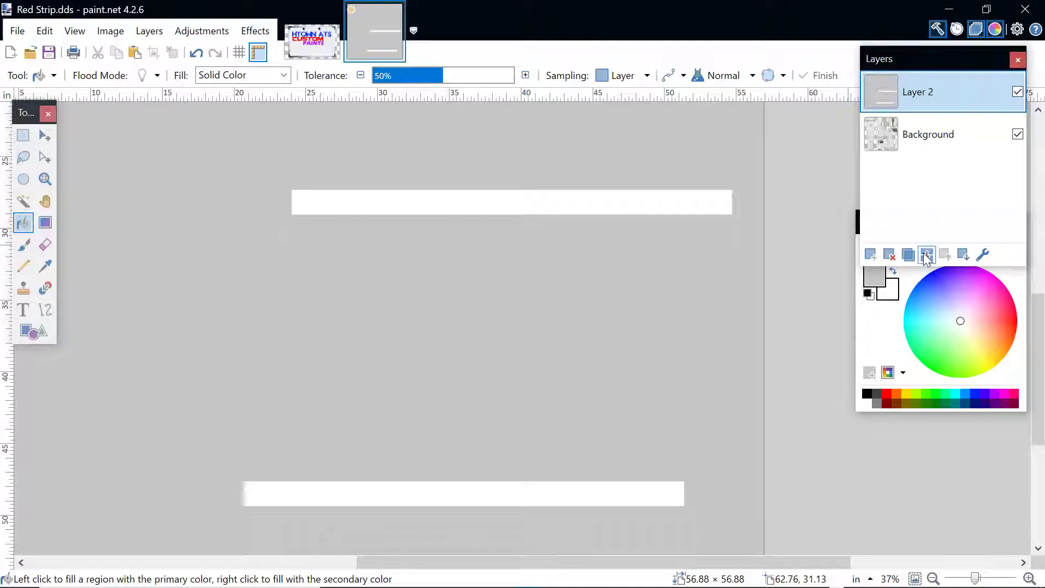
left_click(1018, 134)
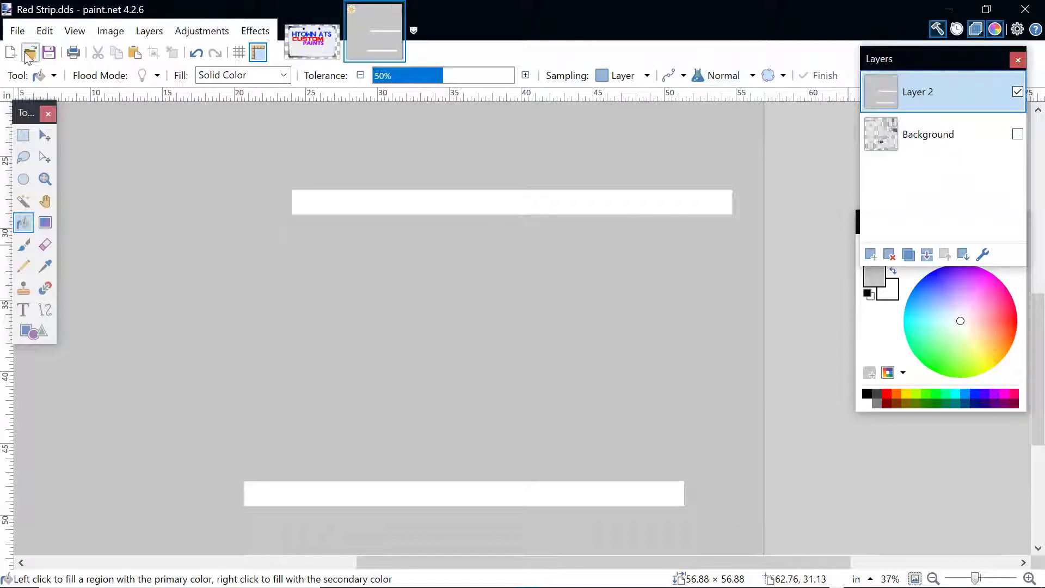
Start saving a copy in the Skins folder as a BMP file named Red Strip Alpha.
left_click(17, 31)
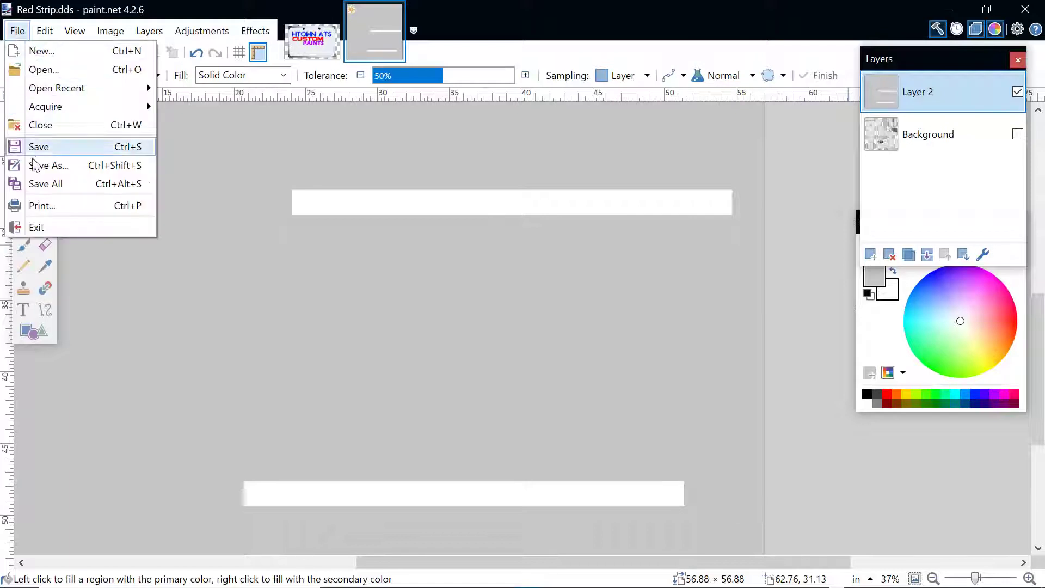
left_click(47, 171)
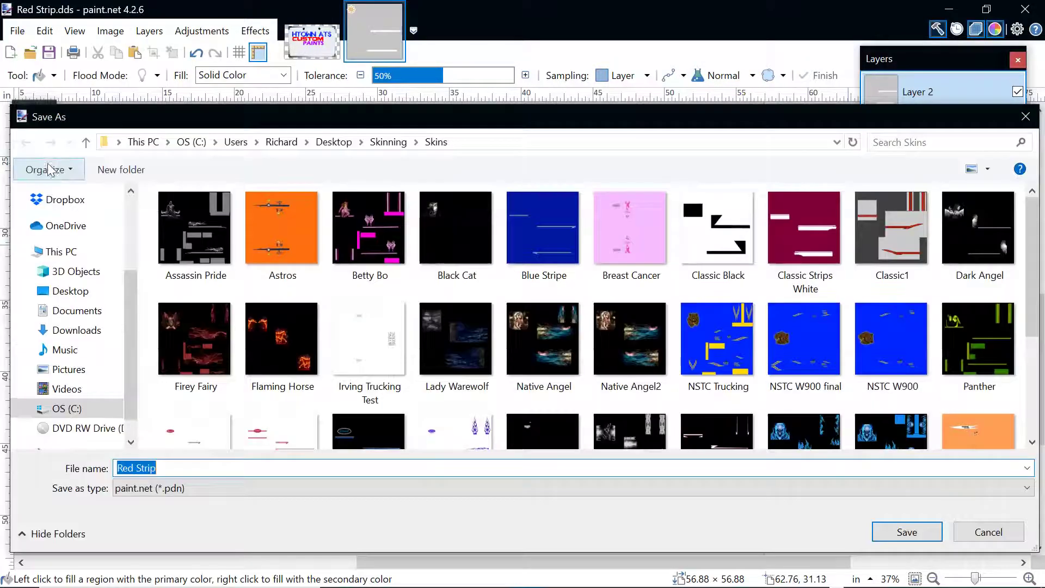
left_click(1022, 492)
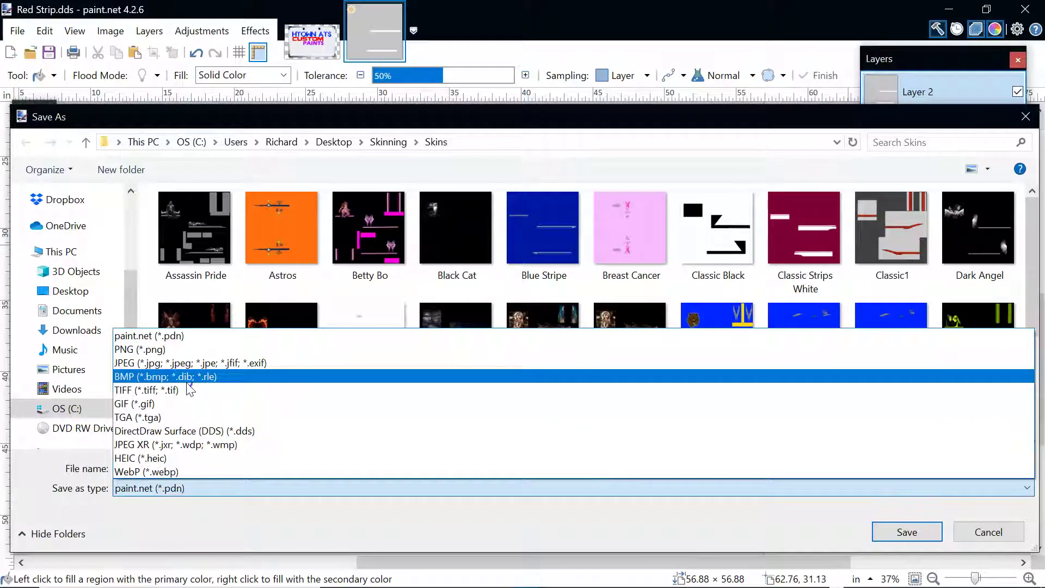
left_click(188, 380)
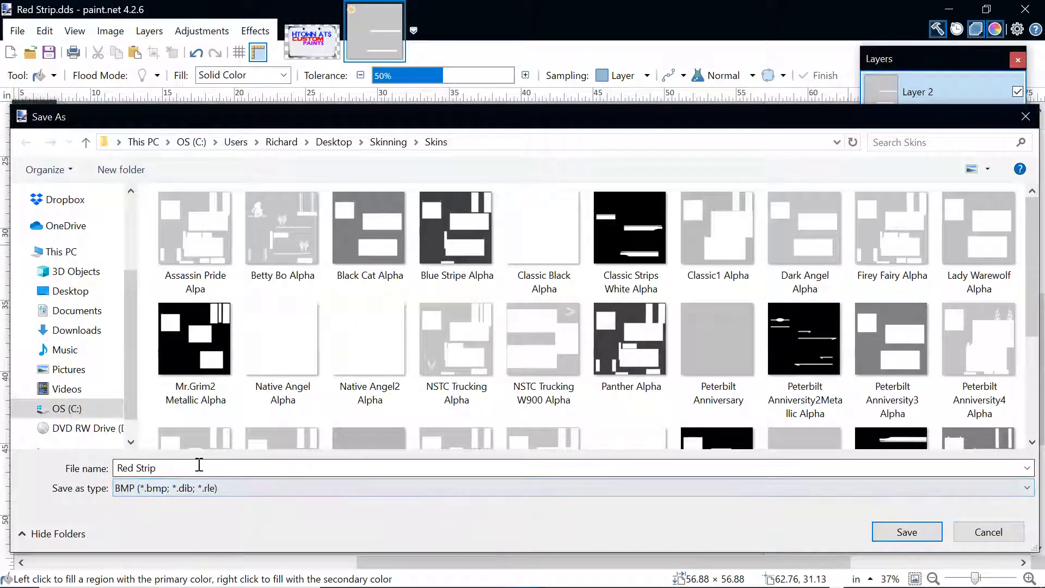
left_click(167, 468)
double_click(168, 468)
left_click(167, 468)
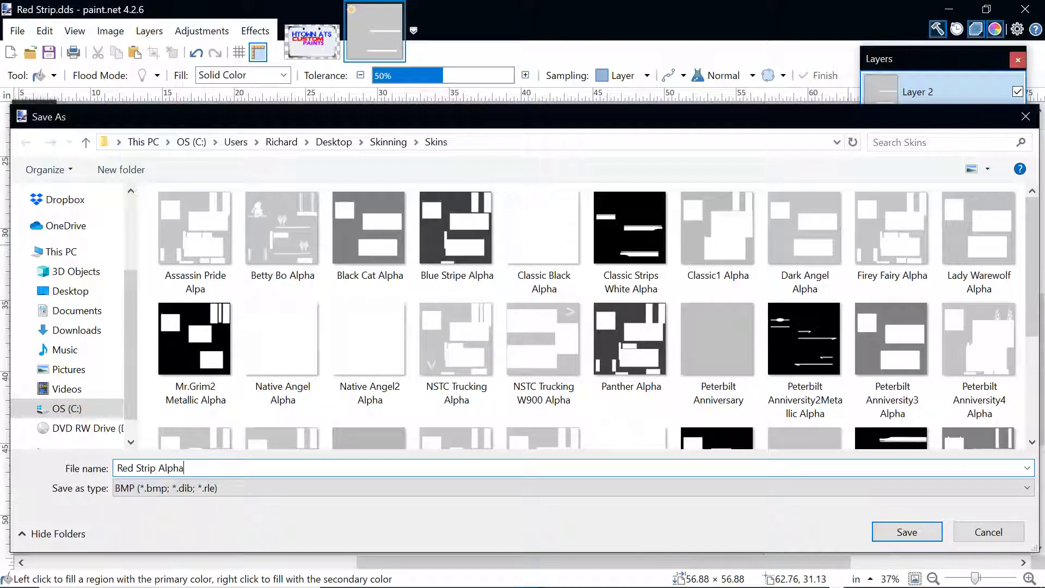
Save the alpha image with the Auto-detect bit depth, flattening the image.
left_click(912, 534)
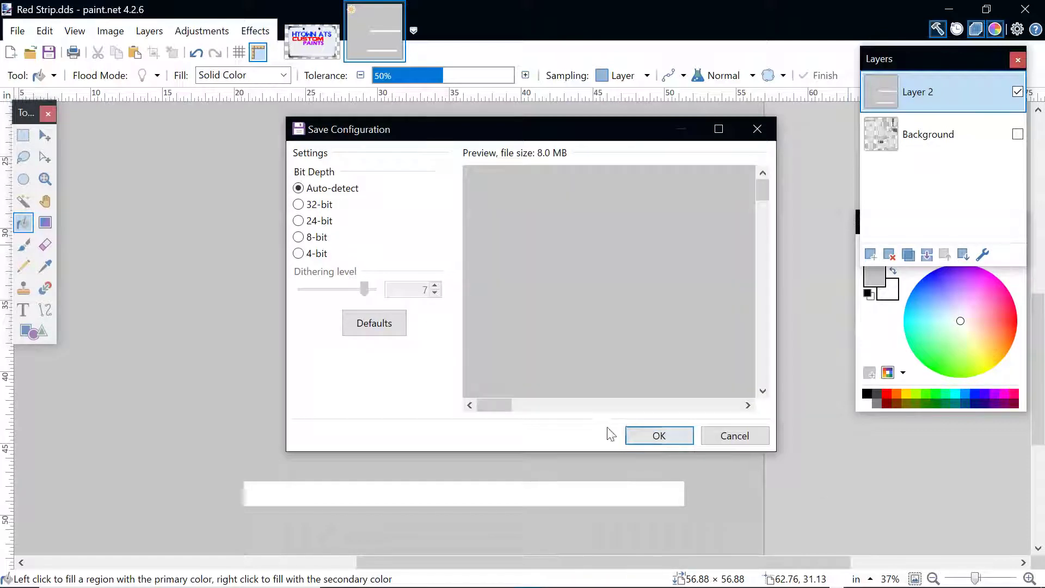
left_click(659, 437)
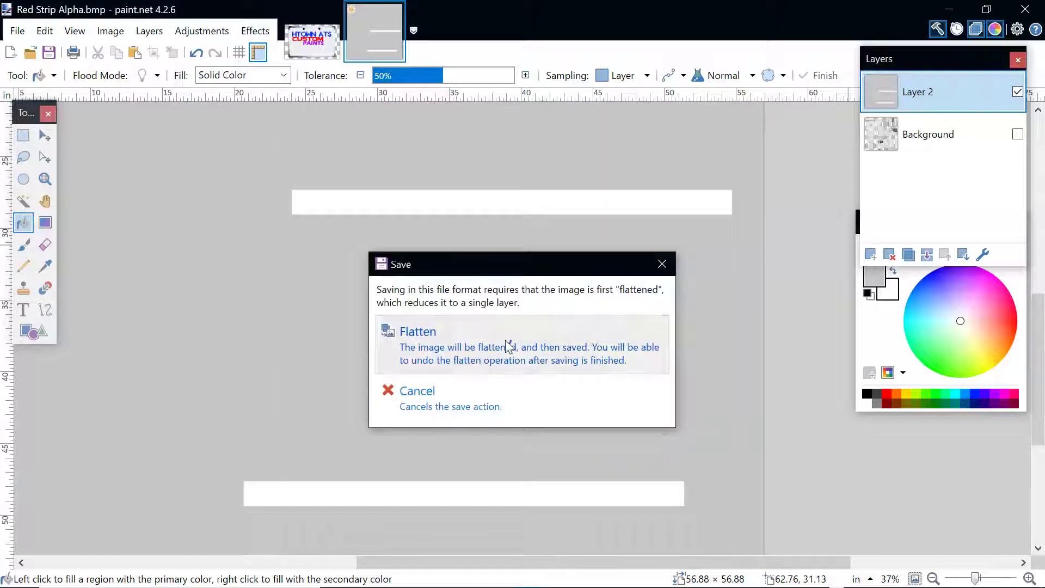
left_click(506, 345)
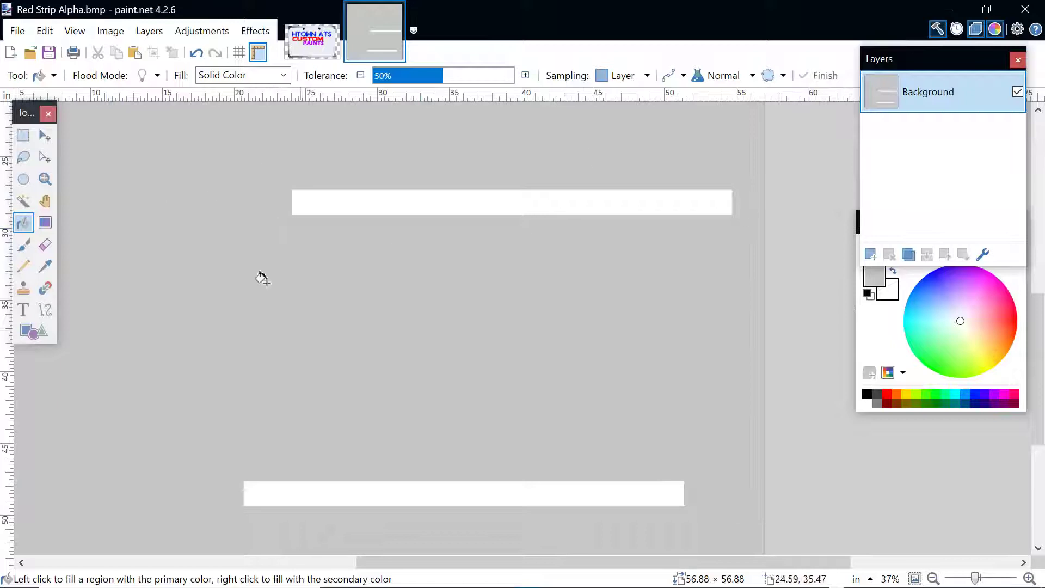
Undo the image flattening, the hiding of the Background layer and the merge of Layer 3.
left_click(44, 31)
key("Escape")
key("ctrl+z")
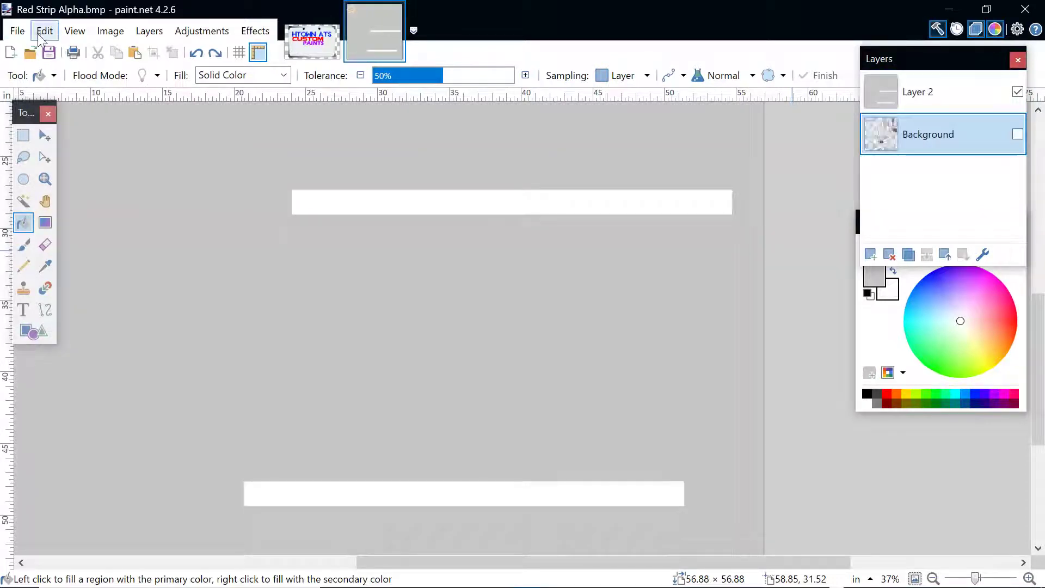
left_click(44, 31)
left_click(58, 52)
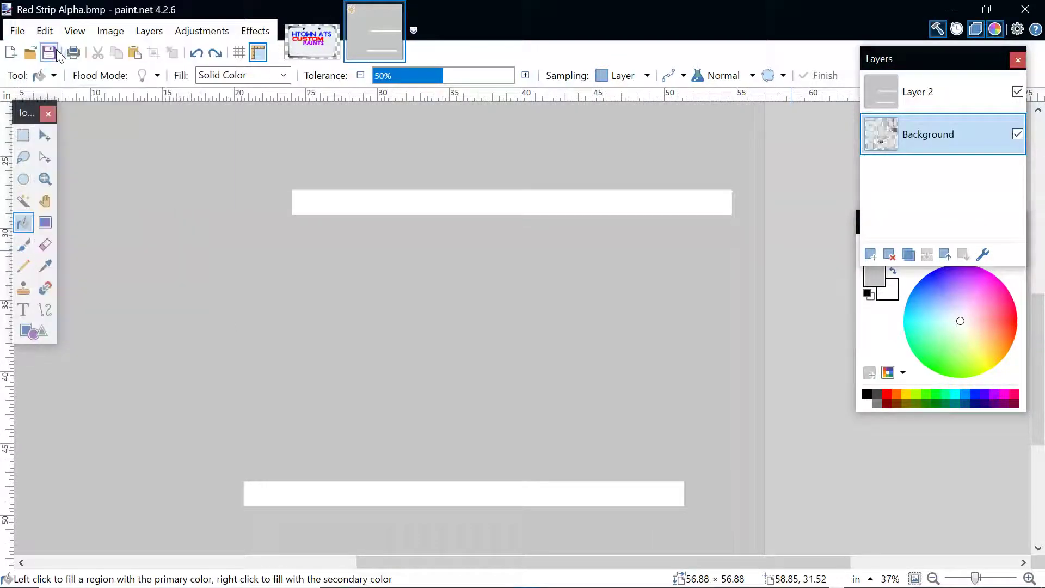
left_click(45, 31)
left_click(58, 51)
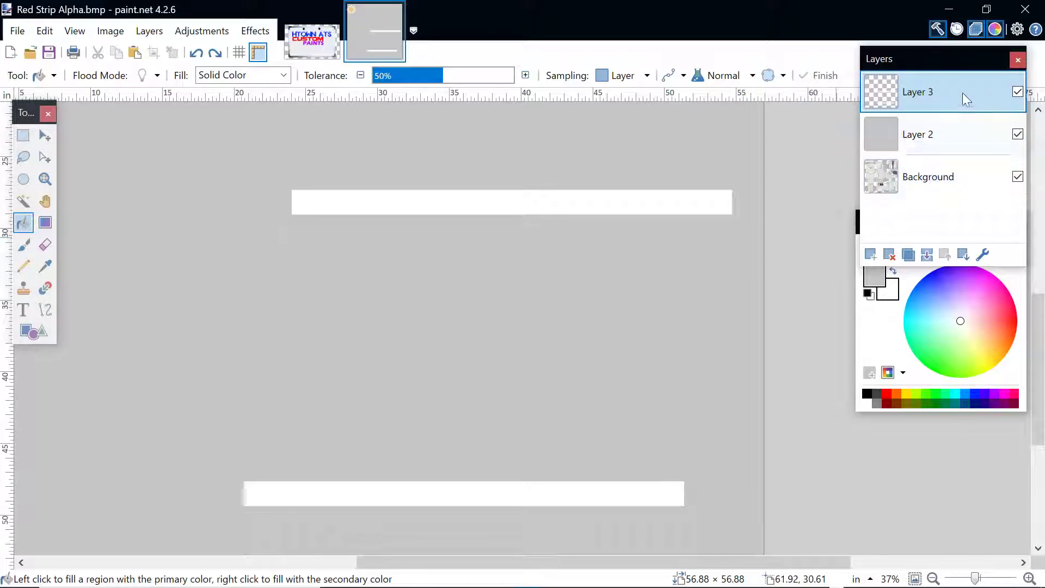
Reapply the Hue / Saturation adjustment to Layer 3 with a lightness of 100.
left_click(202, 32)
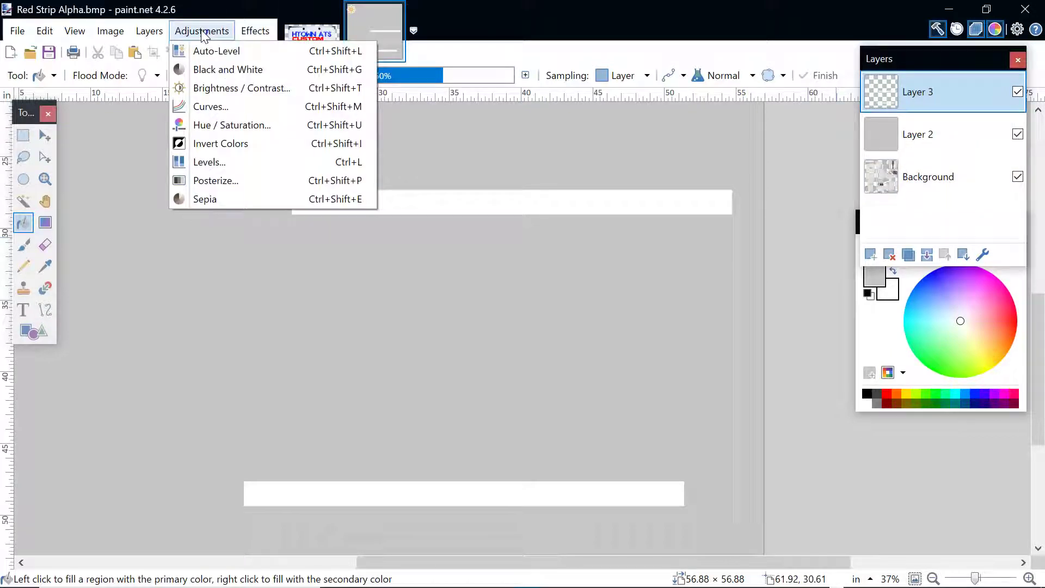
left_click(229, 126)
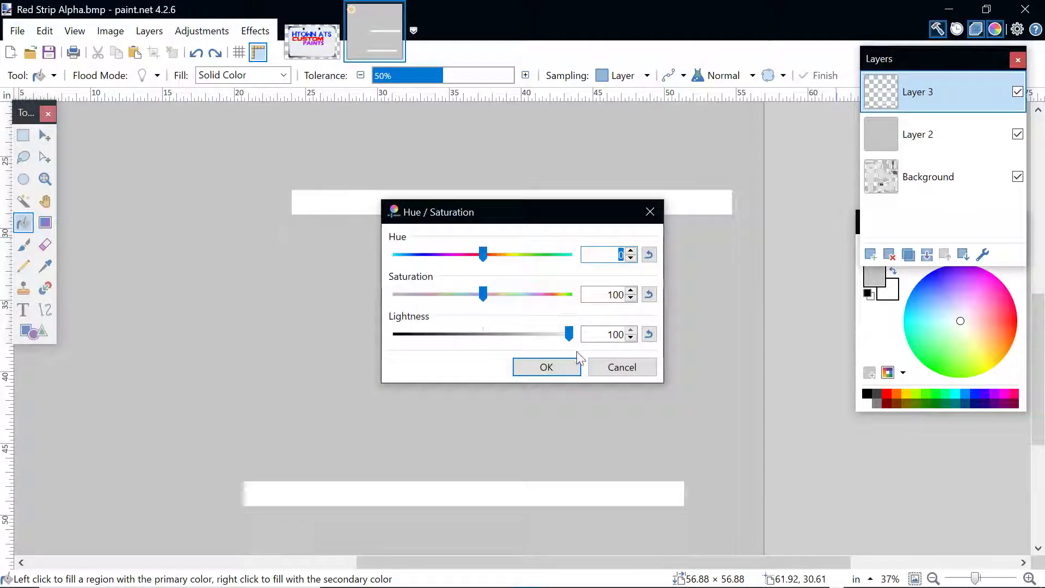
left_click_drag(569, 334, 486, 351)
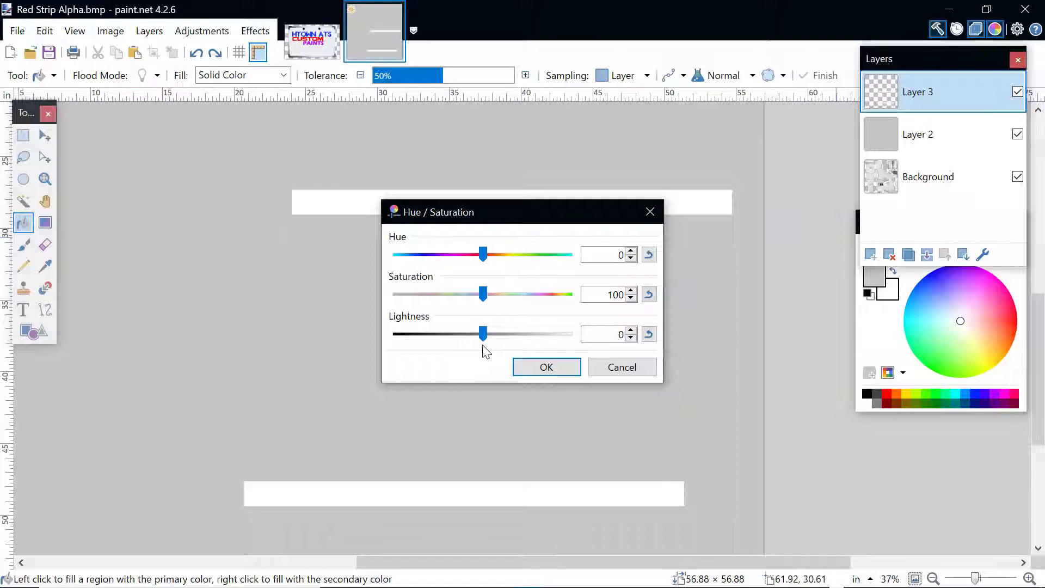
left_click_drag(486, 336, 591, 342)
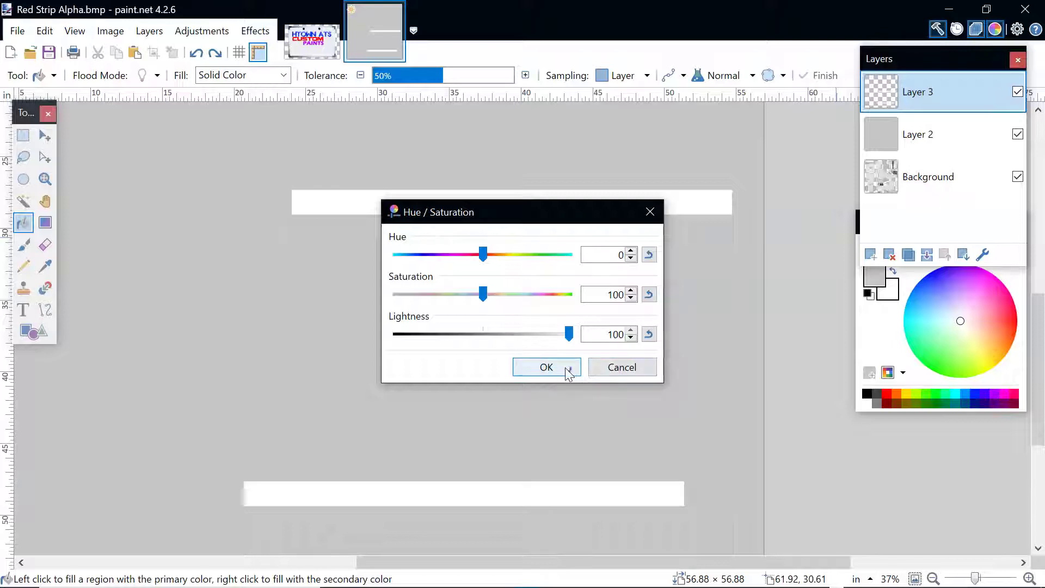
left_click(547, 367)
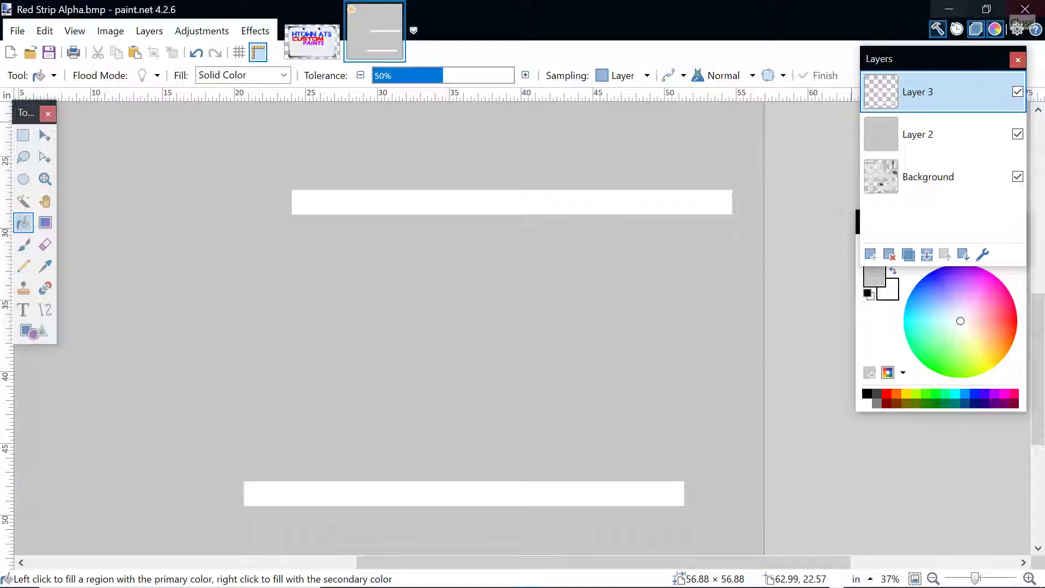
Close paint.net and discard the unsaved changes to Red Strip Alpha.bmp.
left_click(1026, 11)
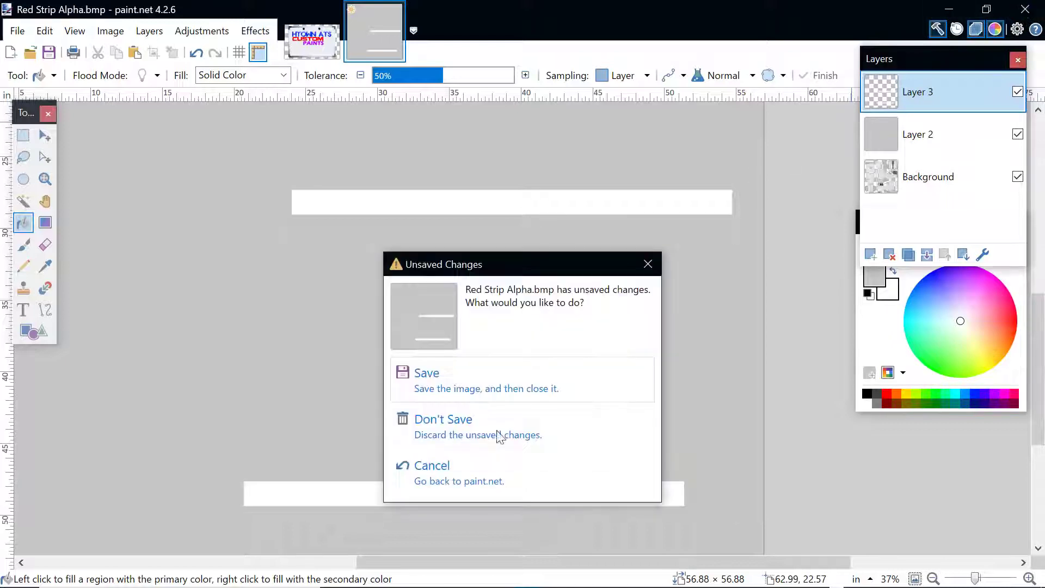
left_click(467, 421)
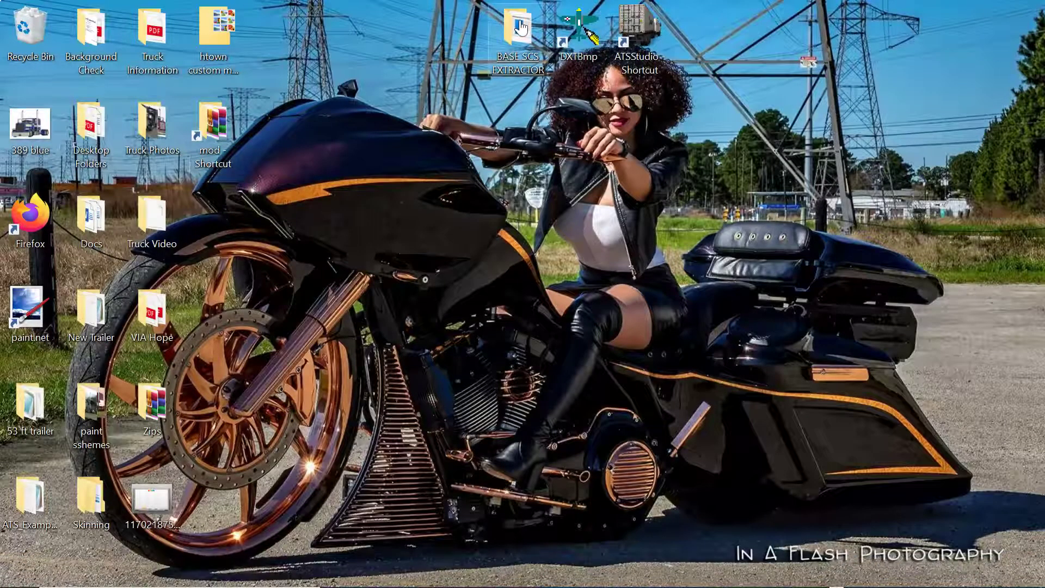
Start DXTBmp and open the Red Strip DDS texture from the Skins folder.
left_click(584, 20)
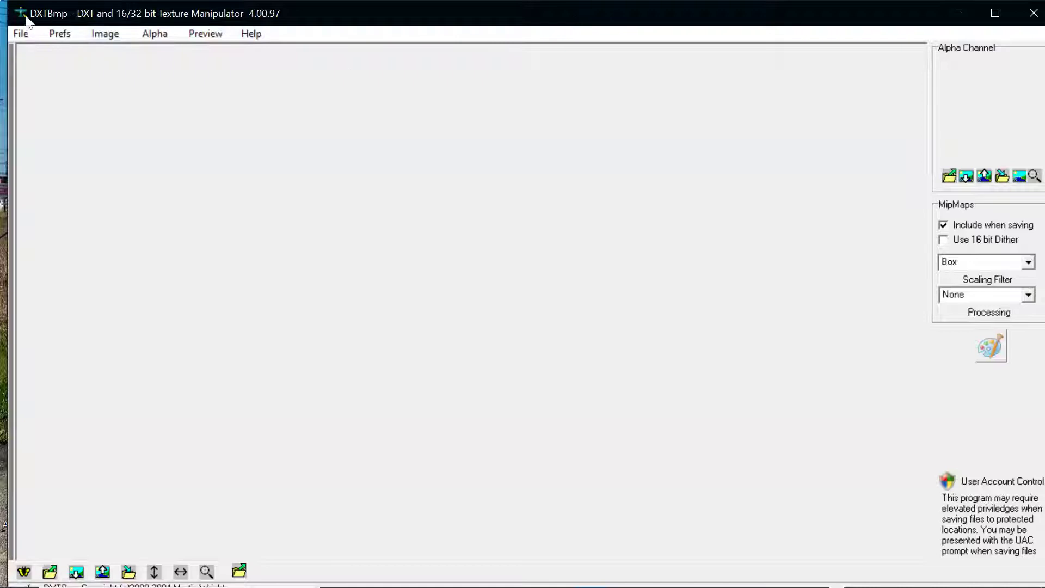
left_click(21, 33)
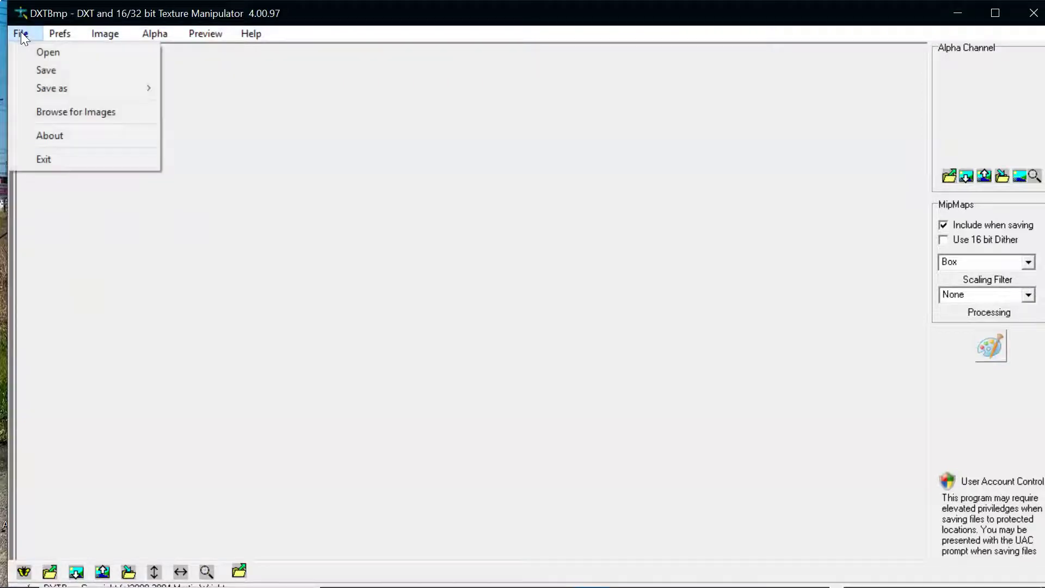
left_click(52, 57)
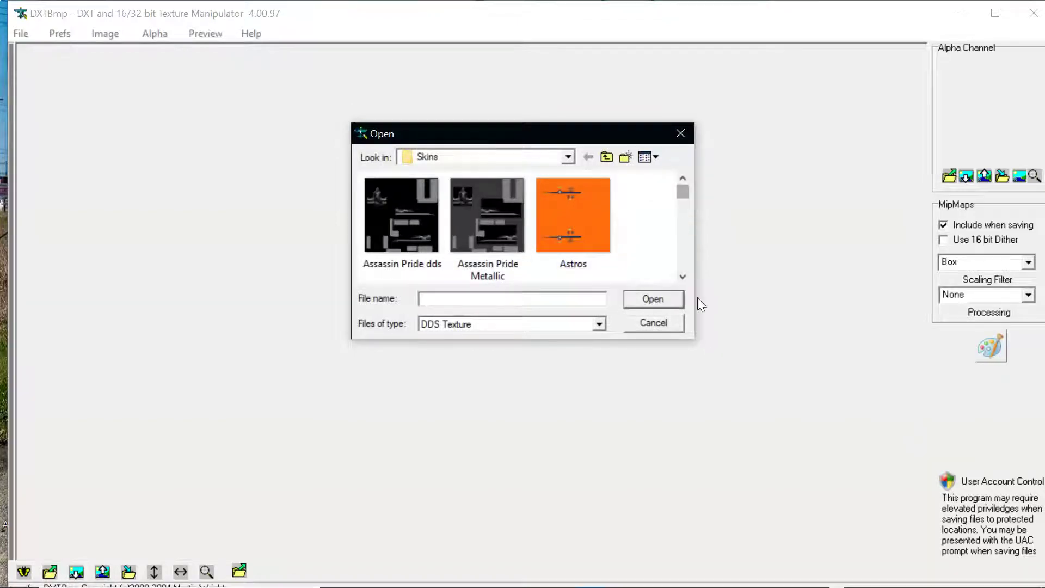
left_click(683, 279)
left_click(683, 278)
left_click(683, 278)
left_click(682, 279)
left_click(683, 278)
left_click(683, 278)
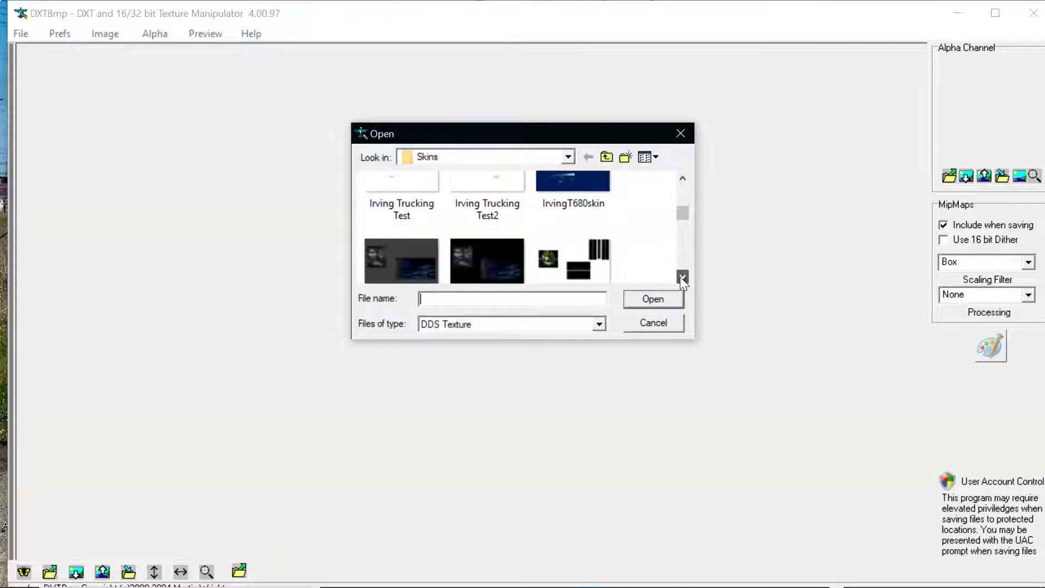
left_click(683, 278)
left_click(683, 278)
left_click(683, 278)
left_click(683, 278)
left_click(683, 278)
left_click(683, 279)
left_click(683, 278)
left_click(683, 278)
left_click(683, 278)
left_click(683, 278)
left_click(683, 278)
left_click(683, 278)
left_click(682, 278)
left_click(683, 278)
left_click(683, 278)
left_click(683, 278)
left_click(683, 279)
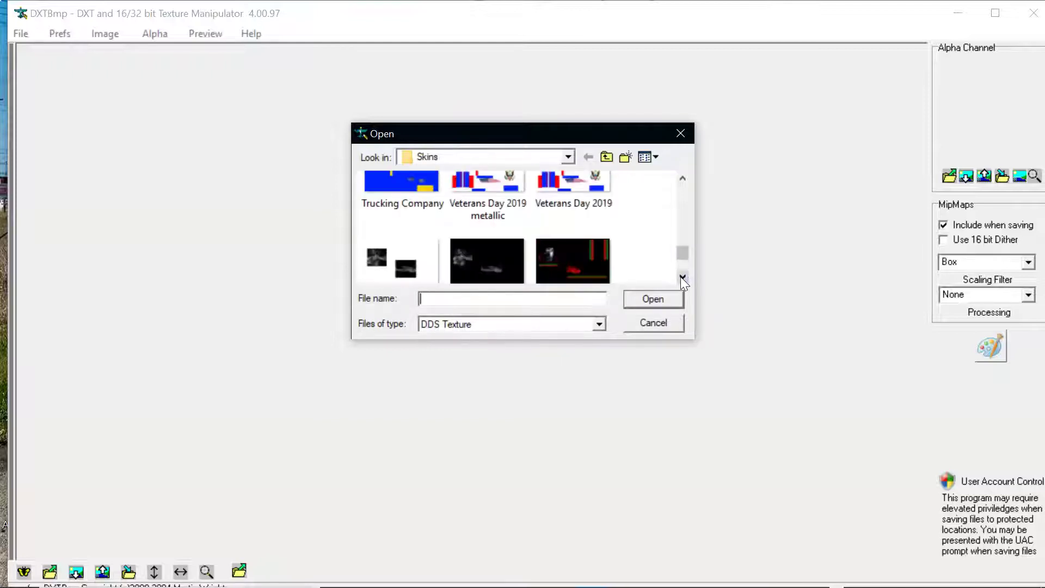
left_click(683, 279)
left_click(683, 278)
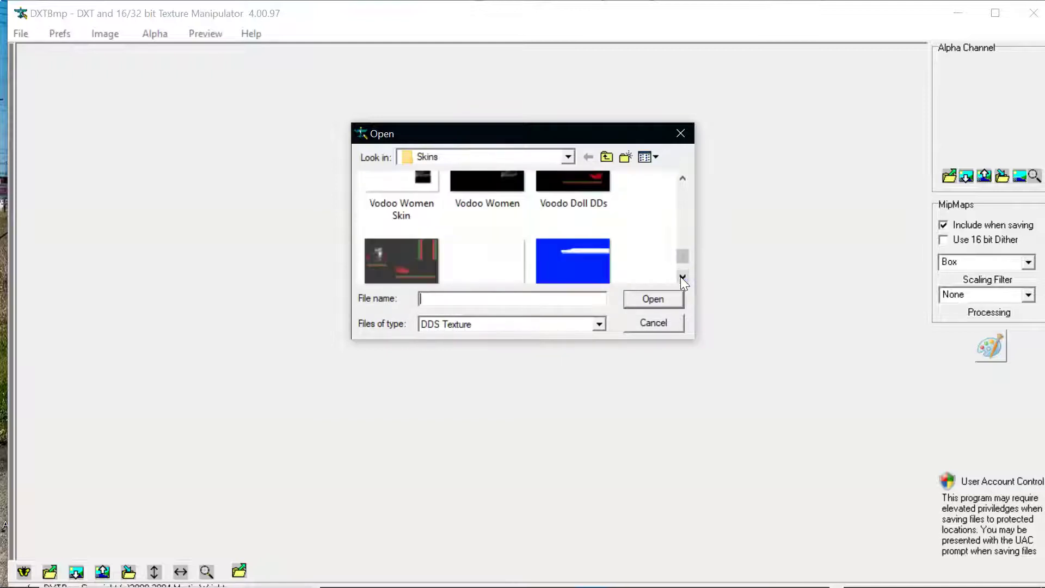
left_click(682, 278)
left_click(683, 278)
left_click(683, 279)
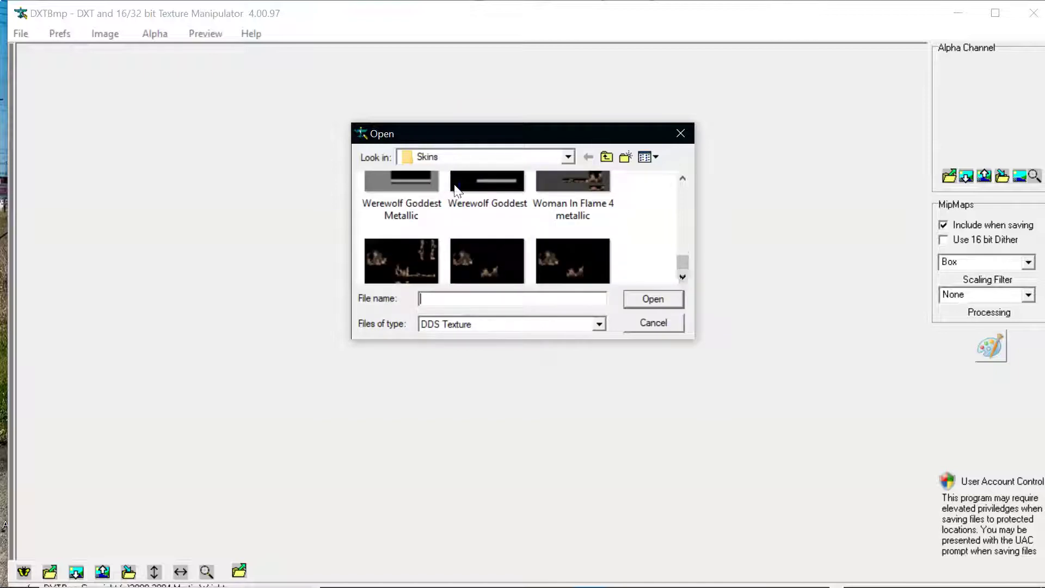
left_click(682, 278)
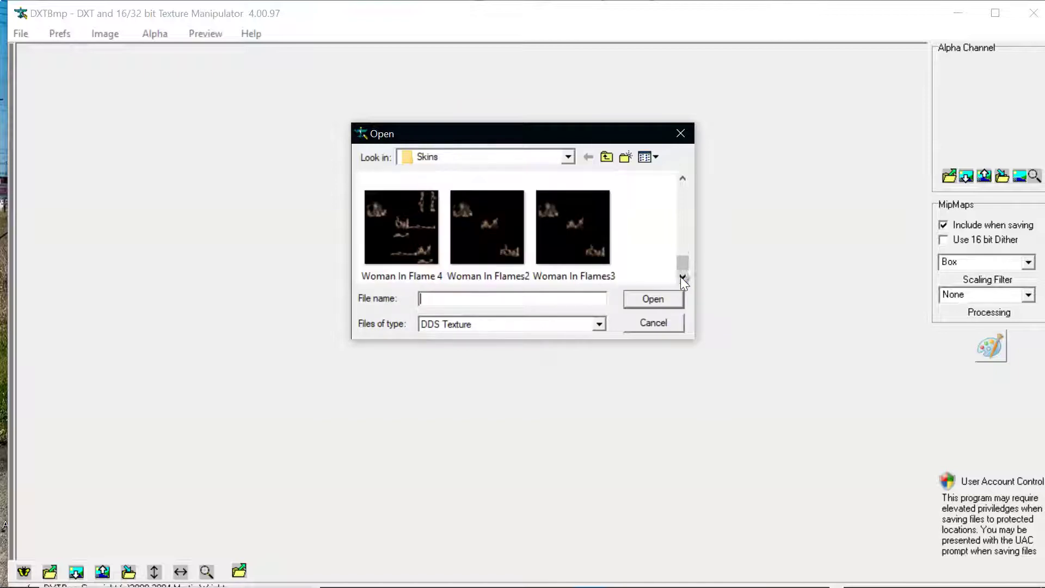
left_click(683, 179)
left_click(682, 179)
left_click(683, 178)
left_click(682, 179)
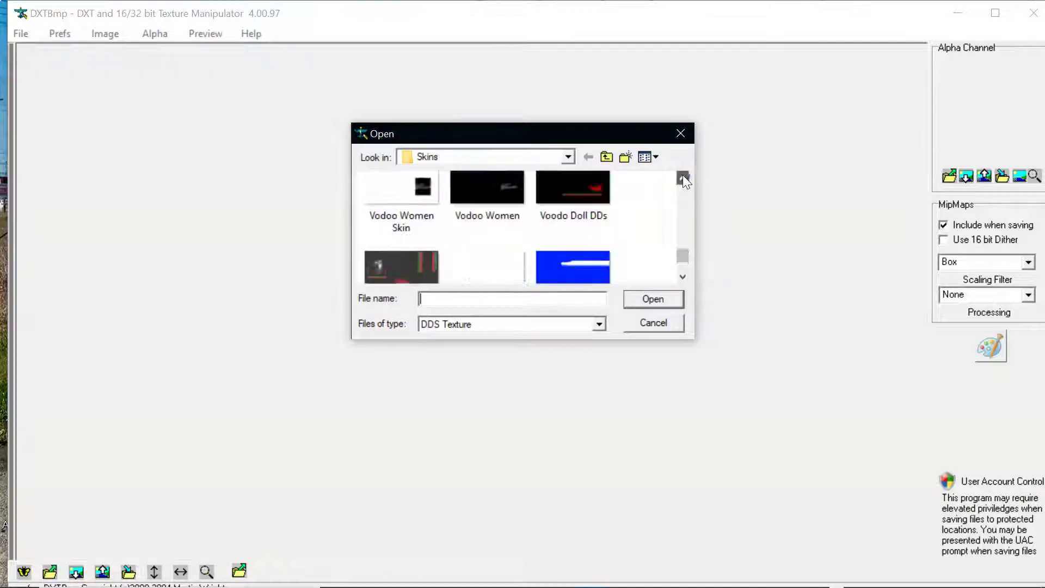
left_click(682, 178)
left_click(683, 178)
left_click(683, 179)
left_click(683, 179)
left_click(683, 179)
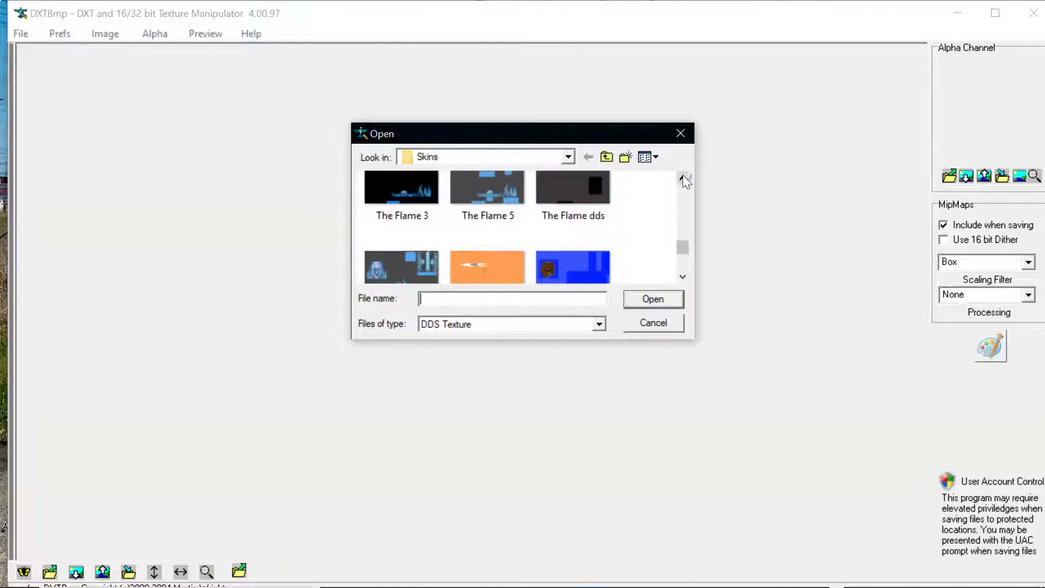
left_click(683, 179)
left_click(683, 178)
left_click(683, 179)
left_click(683, 178)
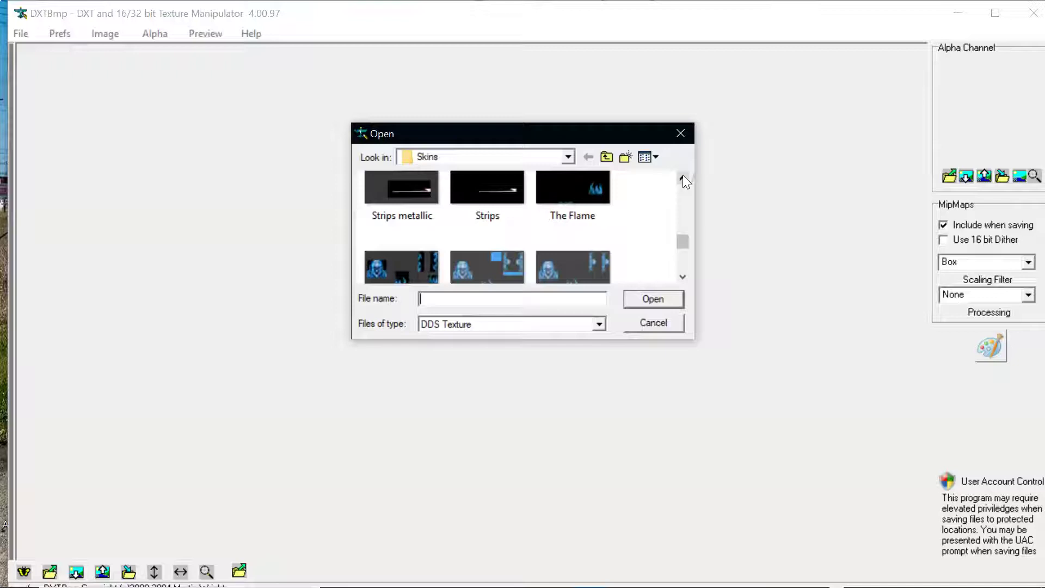
left_click(683, 178)
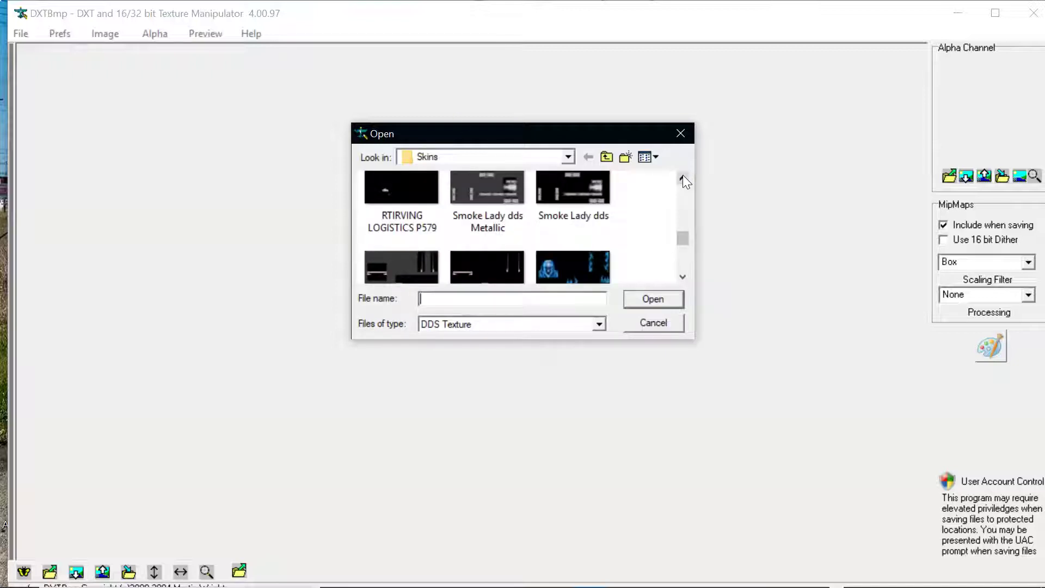
left_click(683, 178)
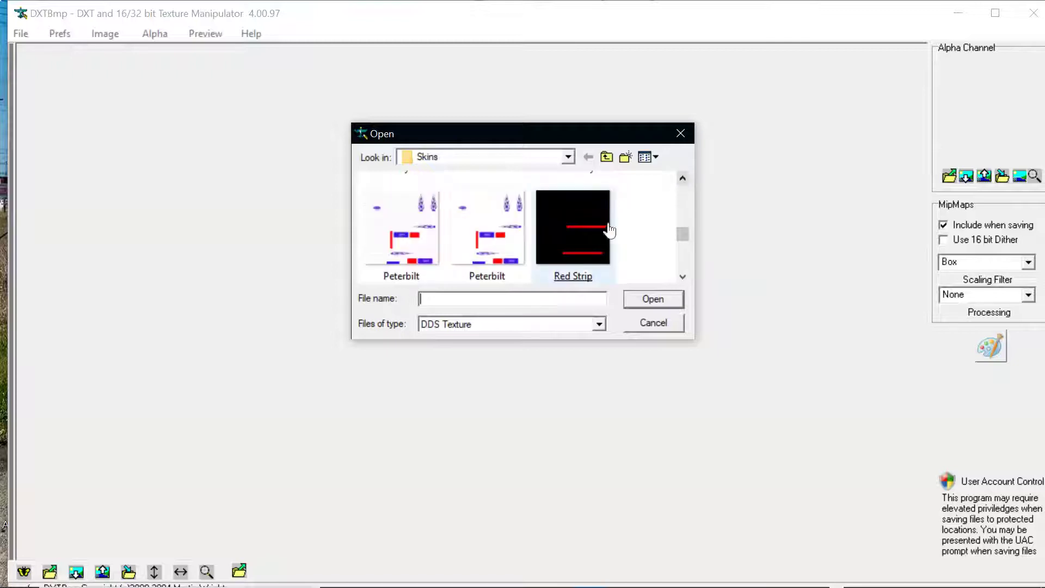
double_click(574, 250)
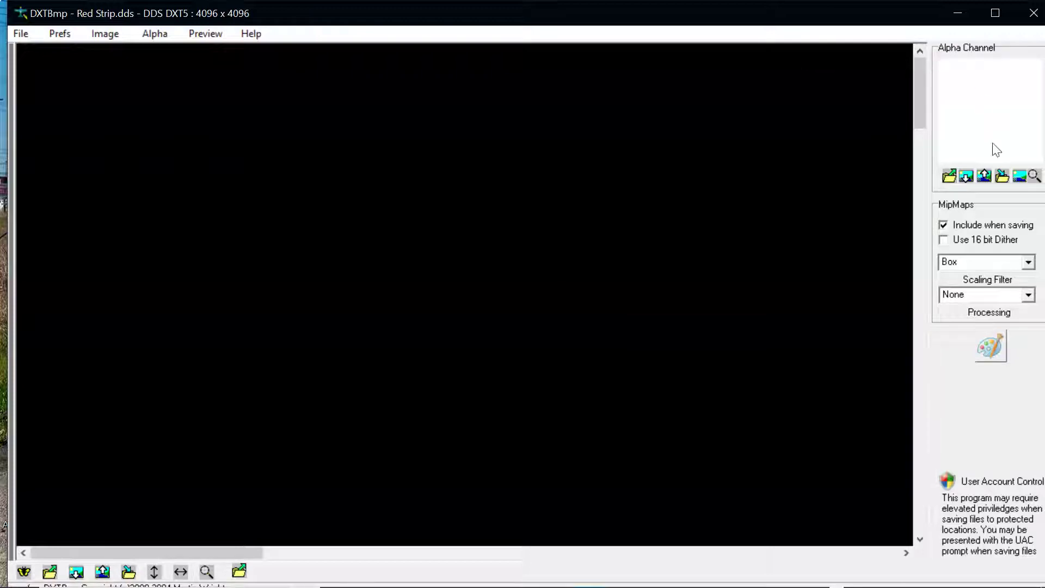
Replace the texture's alpha channel by importing the Red Strip Alpha bitmap from the Skins folder.
left_click(952, 175)
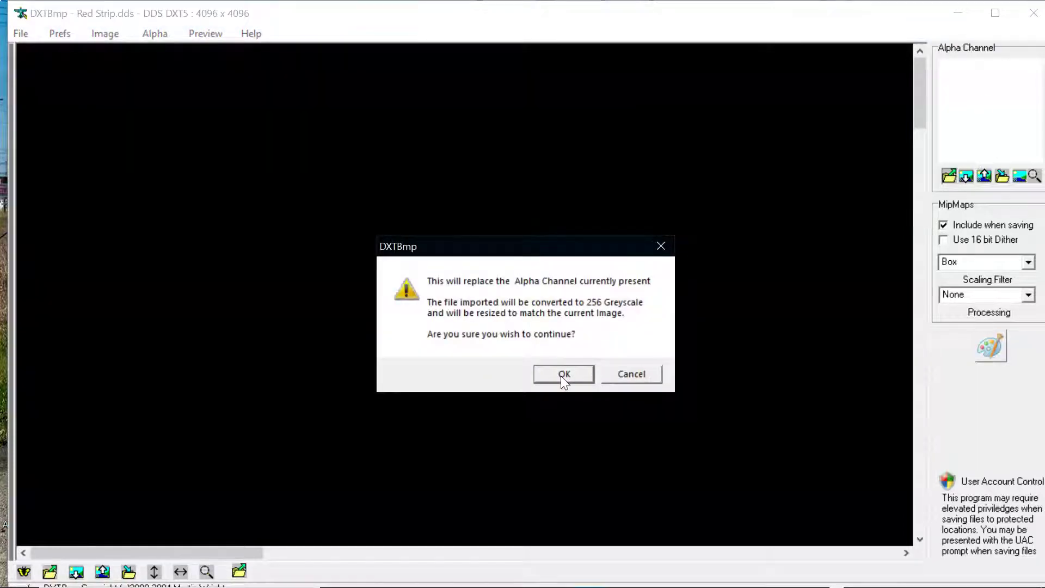
left_click(563, 373)
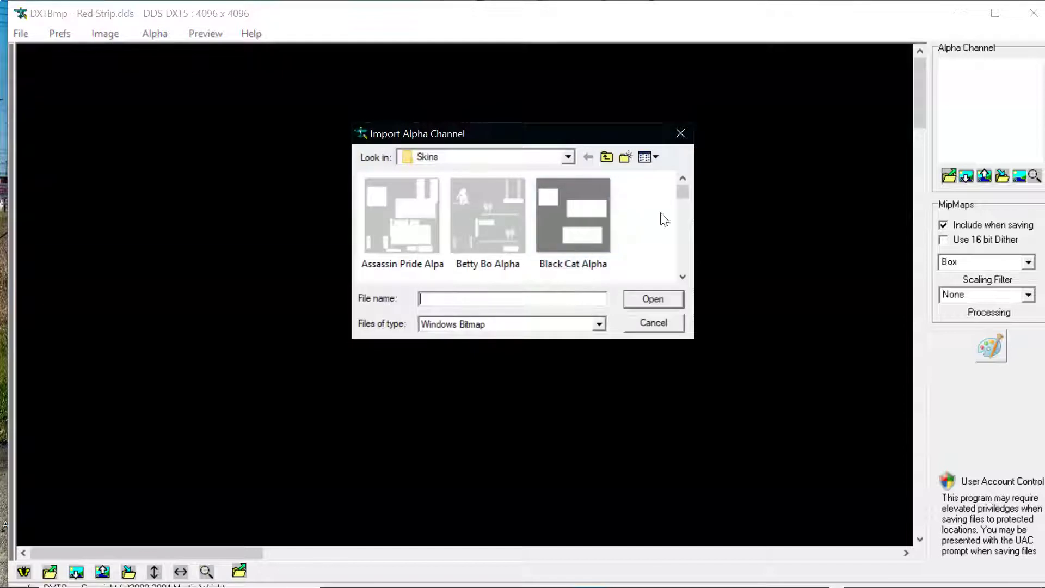
left_click(683, 278)
left_click(683, 278)
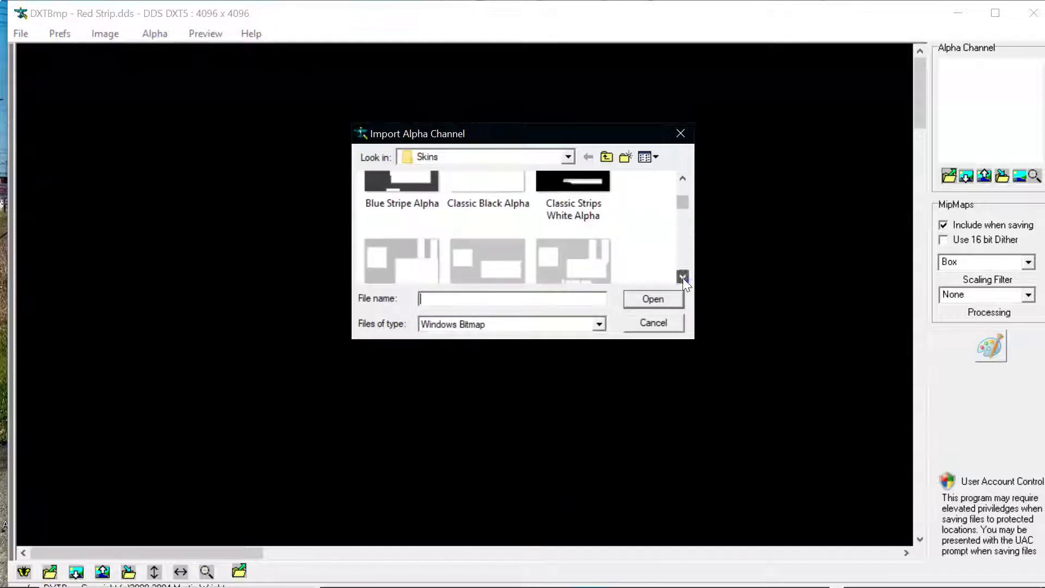
left_click(683, 277)
left_click(683, 278)
left_click(683, 278)
left_click(684, 278)
left_click(683, 278)
left_click(683, 278)
left_click(683, 278)
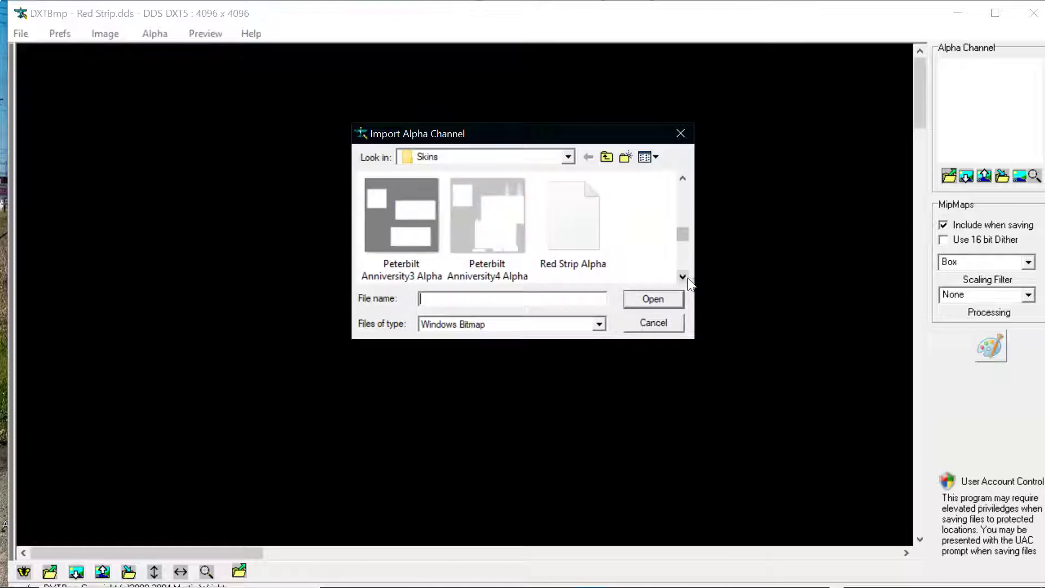
left_click(581, 216)
double_click(580, 216)
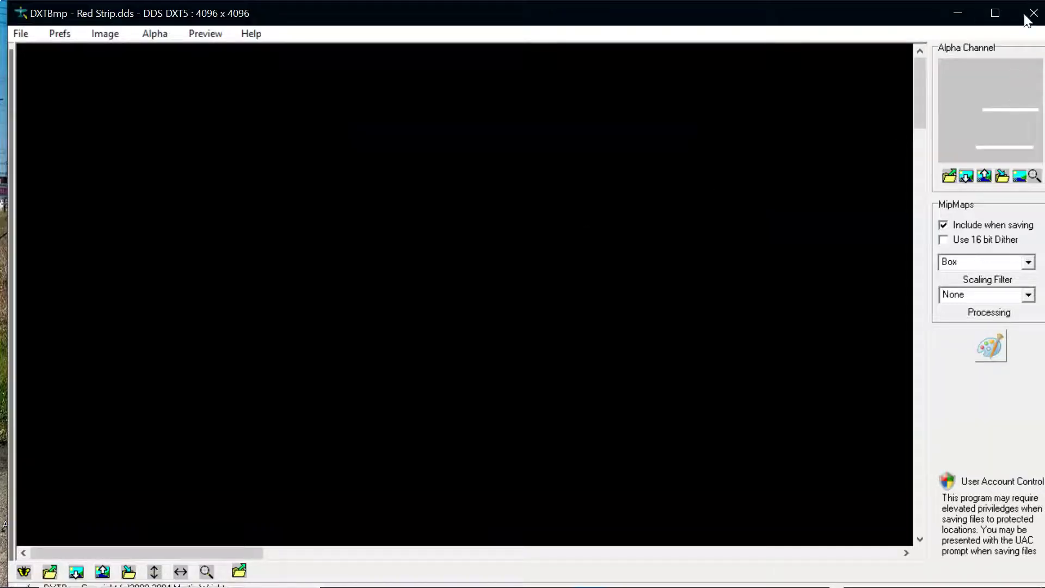
Export the texture as a DDS DXT5 file named Red Strip Metallic in the Skins folder and close DXTBmp.
left_click(21, 30)
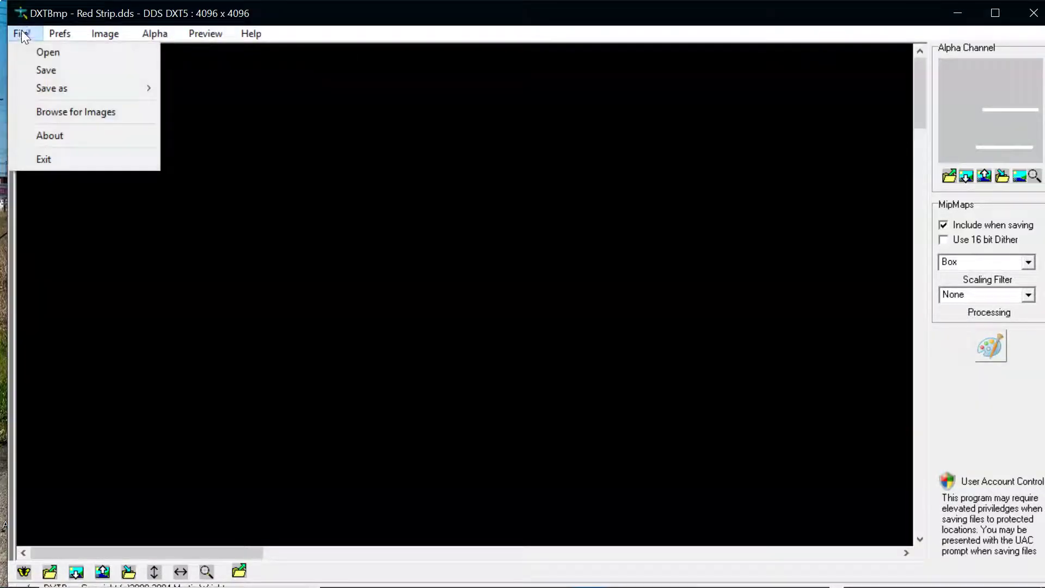
mouse_move(51, 89)
left_click(210, 88)
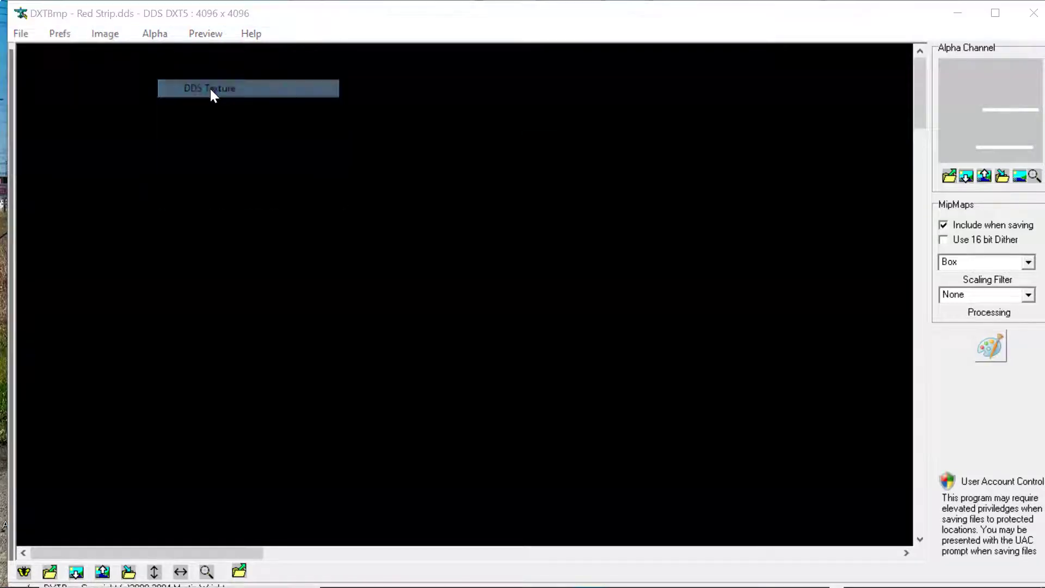
left_click(464, 297)
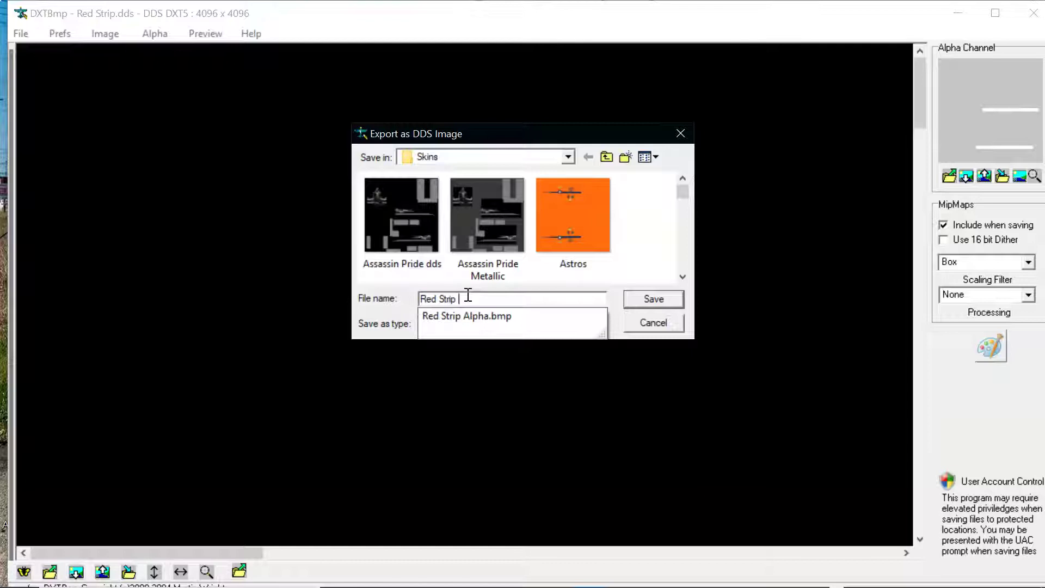
type("Metallic")
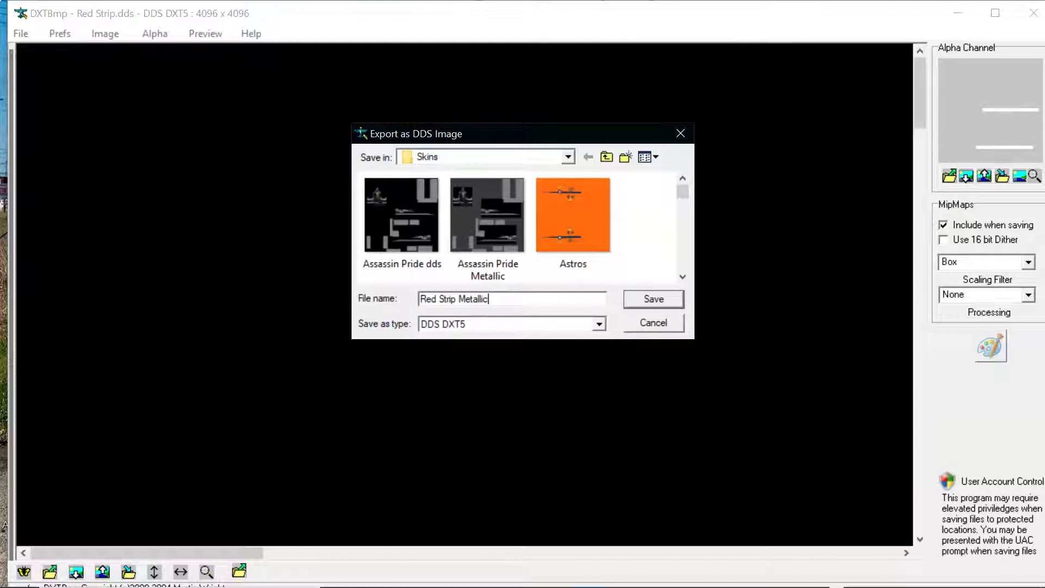
left_click(654, 301)
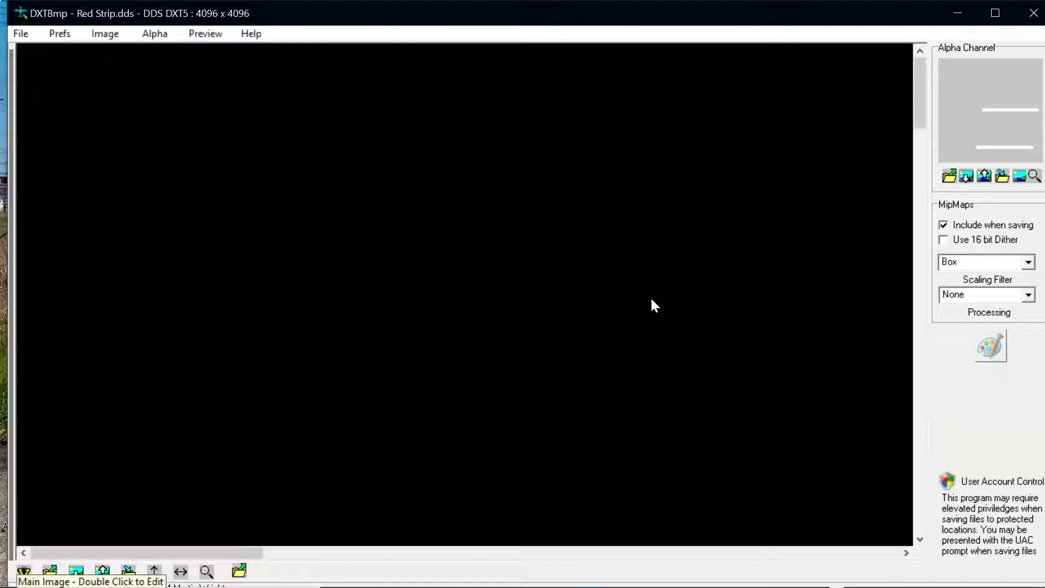
left_click(1034, 15)
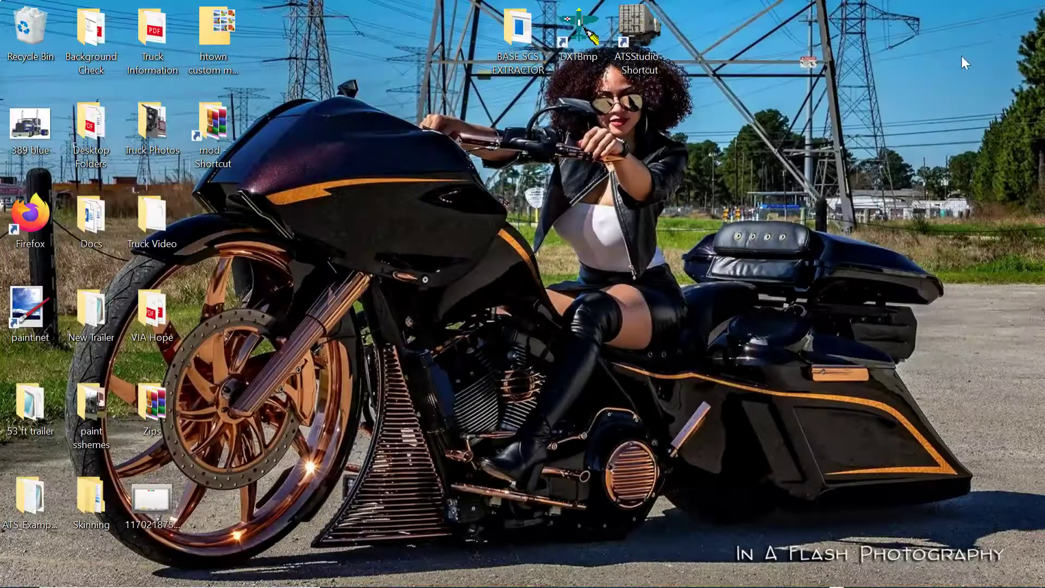
Start ATS Studio and set the truck skin's name to Red Strip and its internal name to redstrip.
double_click(636, 30)
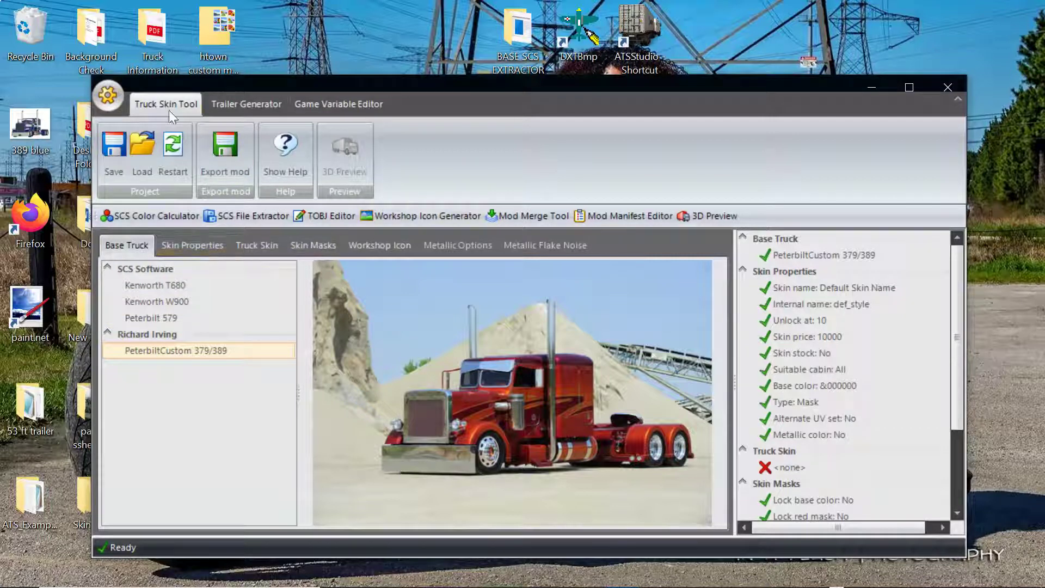
left_click(194, 249)
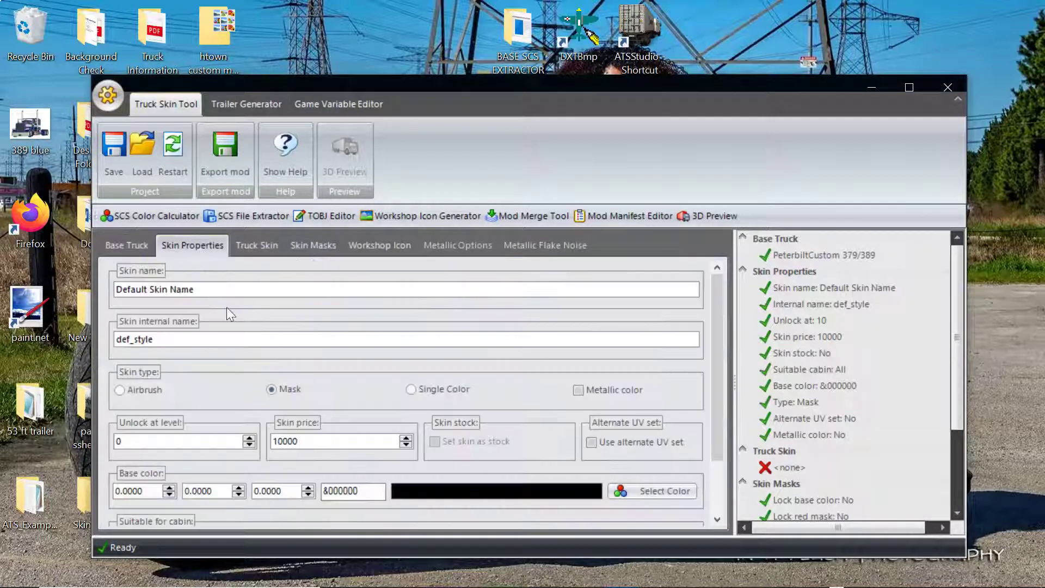
left_click_drag(217, 292, 105, 294)
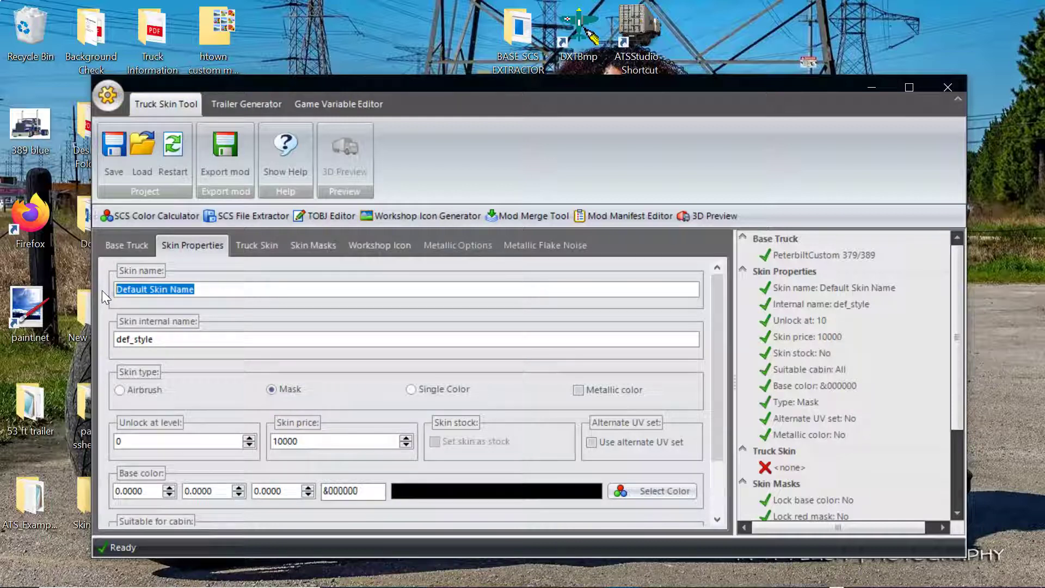
type("Red ")
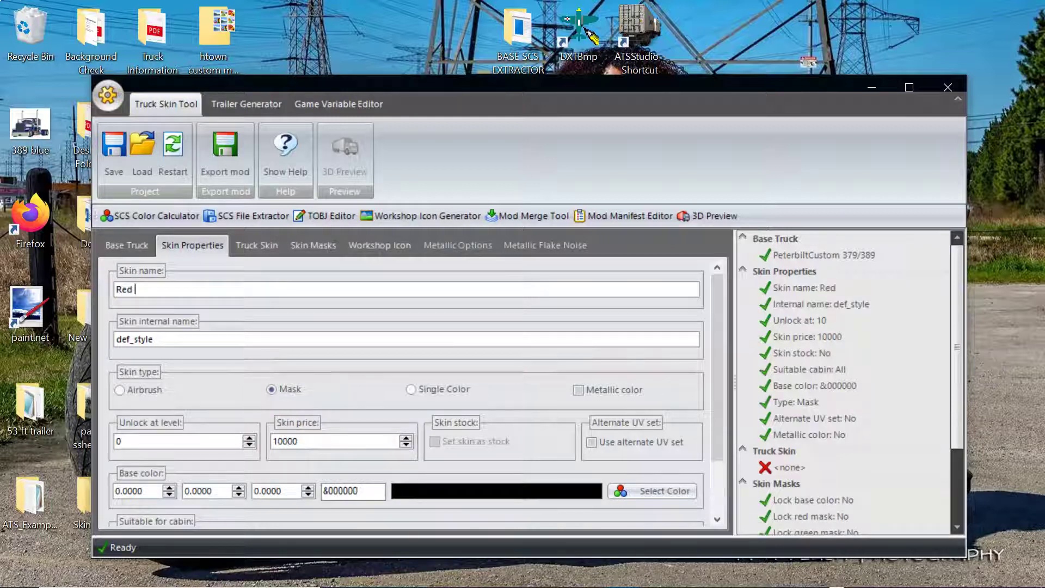
type("Strip")
left_click_drag(158, 341, 80, 352)
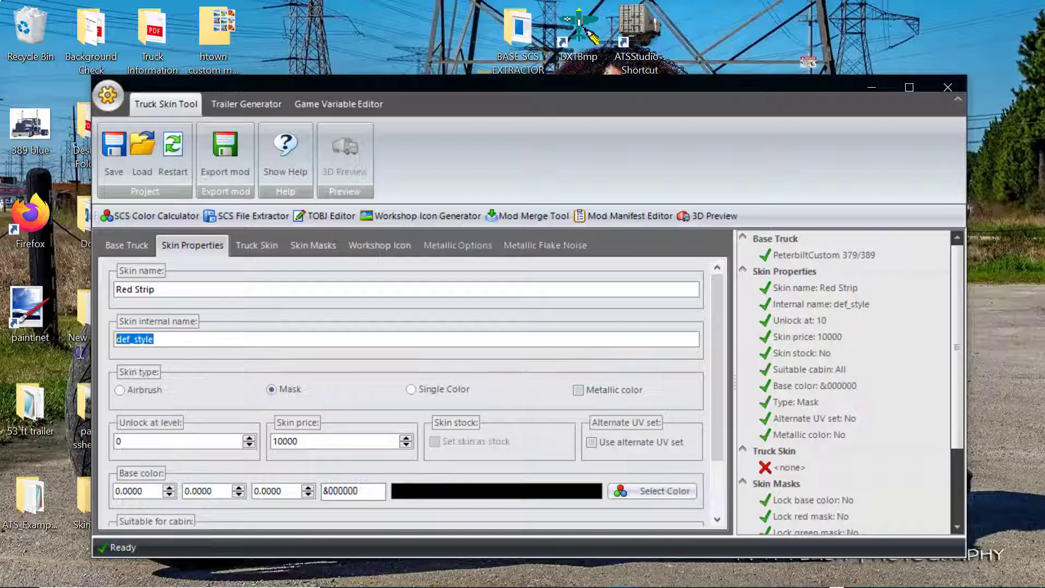
type("red")
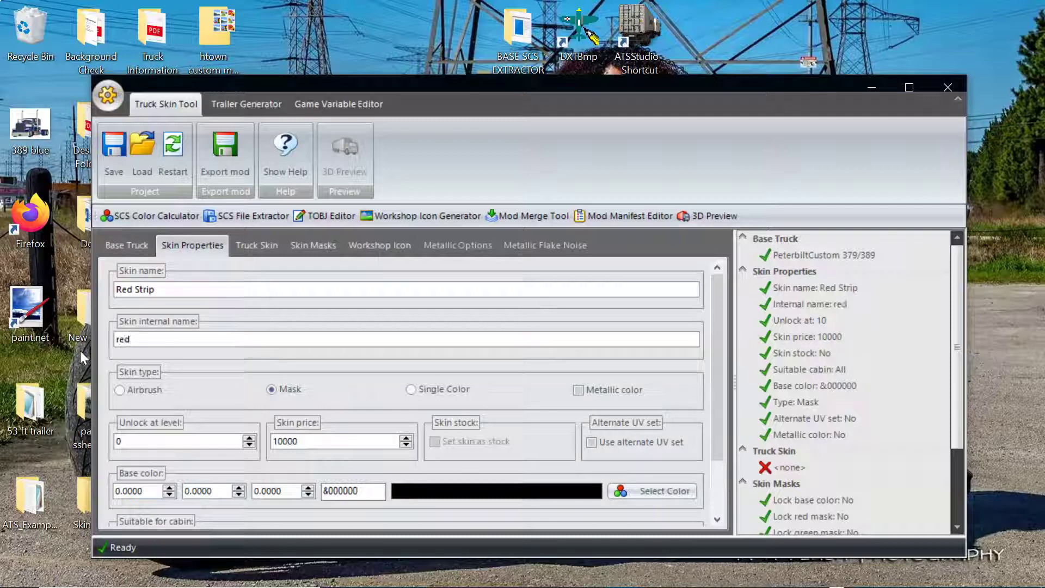
type("strip")
Configure the skin as Airbrush type with metallic color, a price of 1, and not set as stock.
left_click(121, 391)
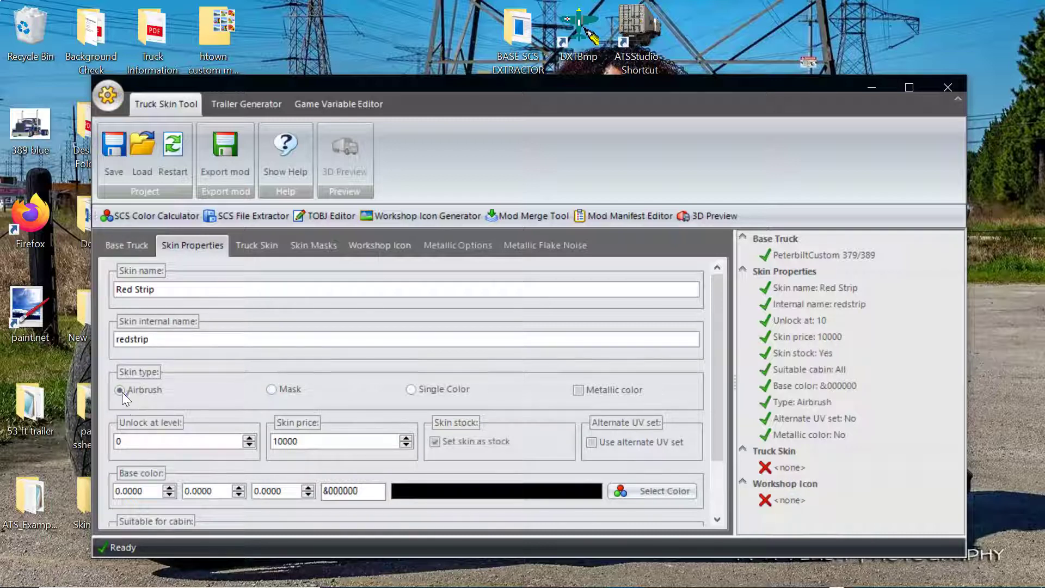
left_click(578, 391)
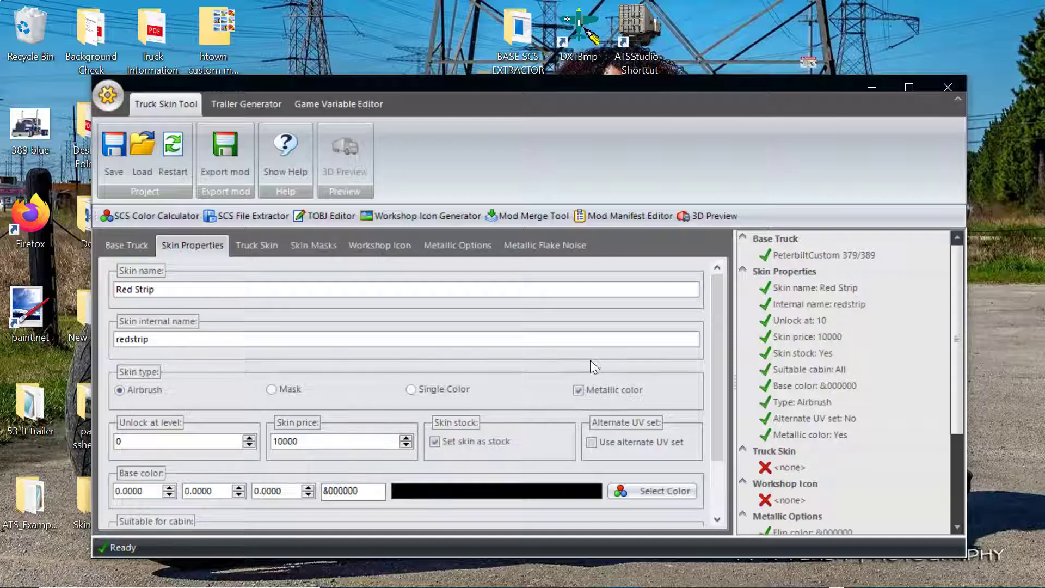
scroll(590, 360, "down", 2)
left_click_drag(317, 367, 278, 369)
key("BackSpace")
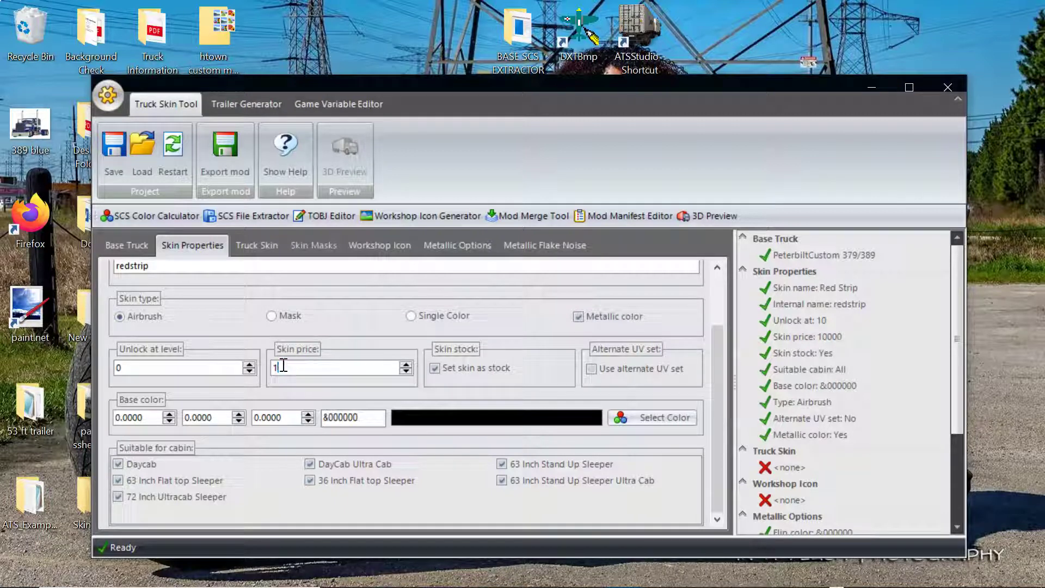
left_click(434, 368)
Set the skin's base color to 0.60 for each of its three color components.
left_click_drag(155, 417, 87, 418)
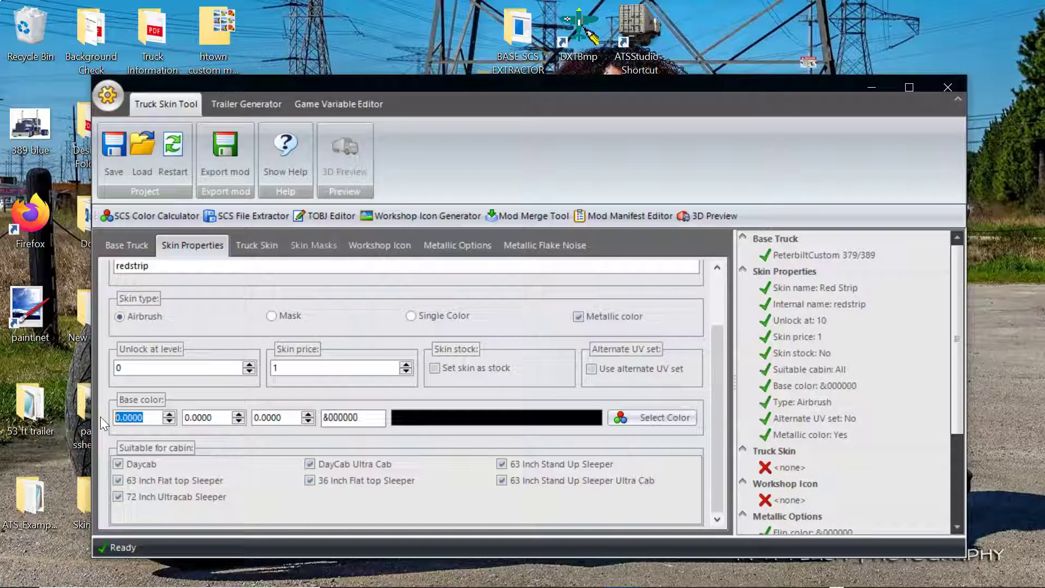
type("0.60")
key("Tab")
type("0.60")
key("Tab")
type("0.60")
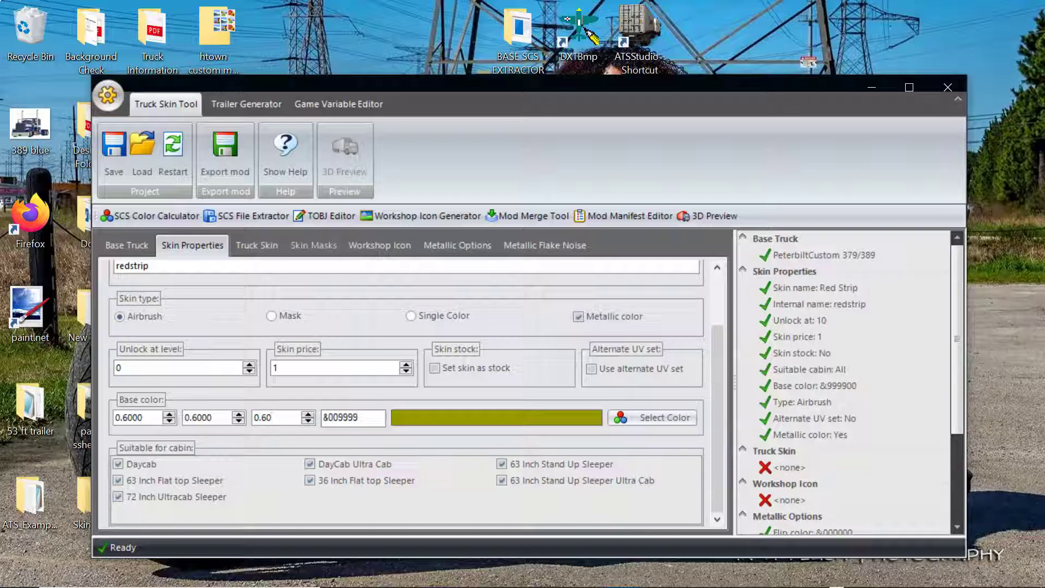
key("Tab")
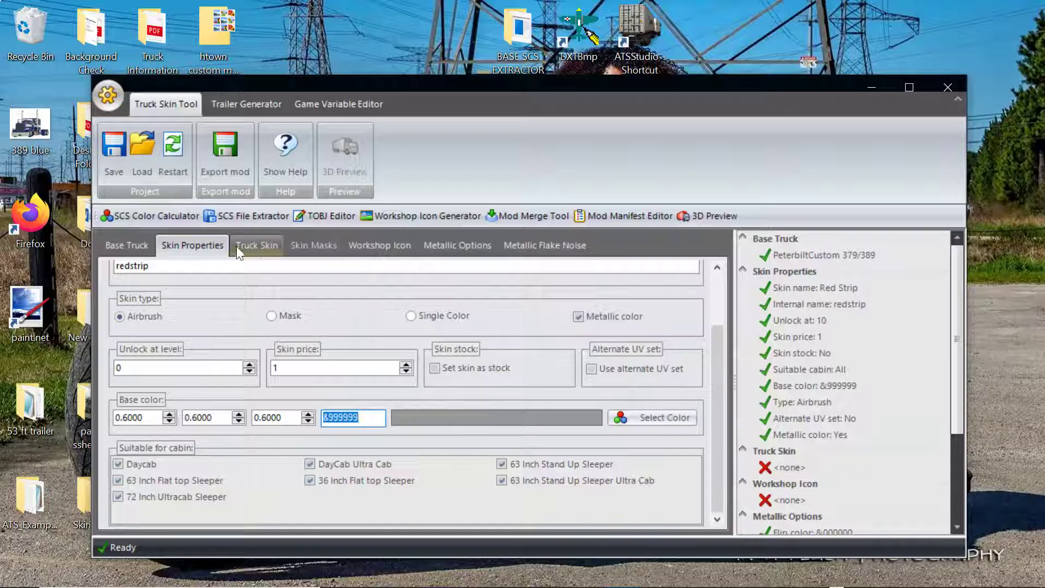
Load the Red Strip Metallic DDS from the Skins folder inside Skinning as the truck skin image.
left_click(254, 246)
left_click(161, 287)
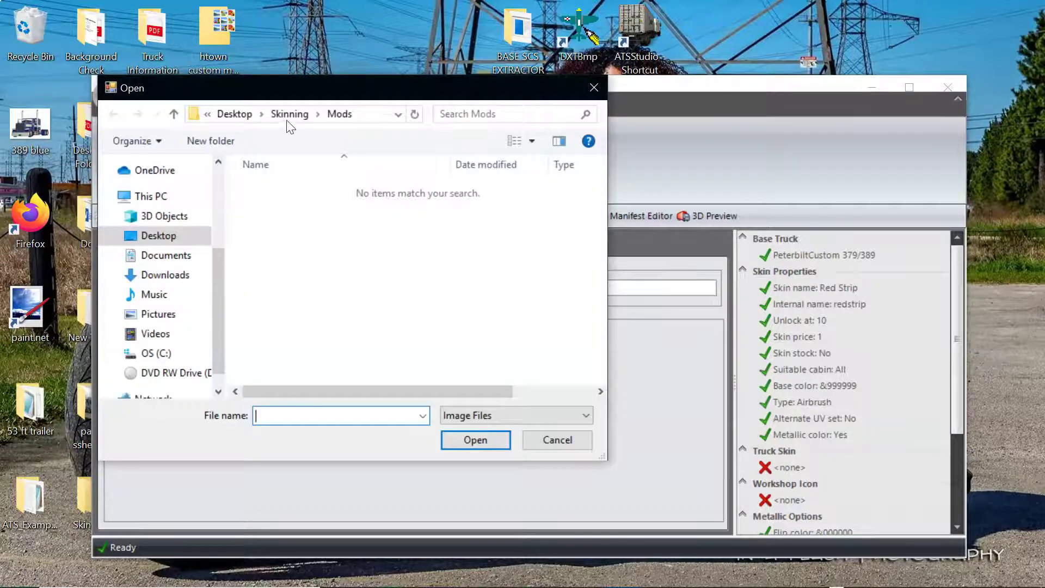
left_click(291, 114)
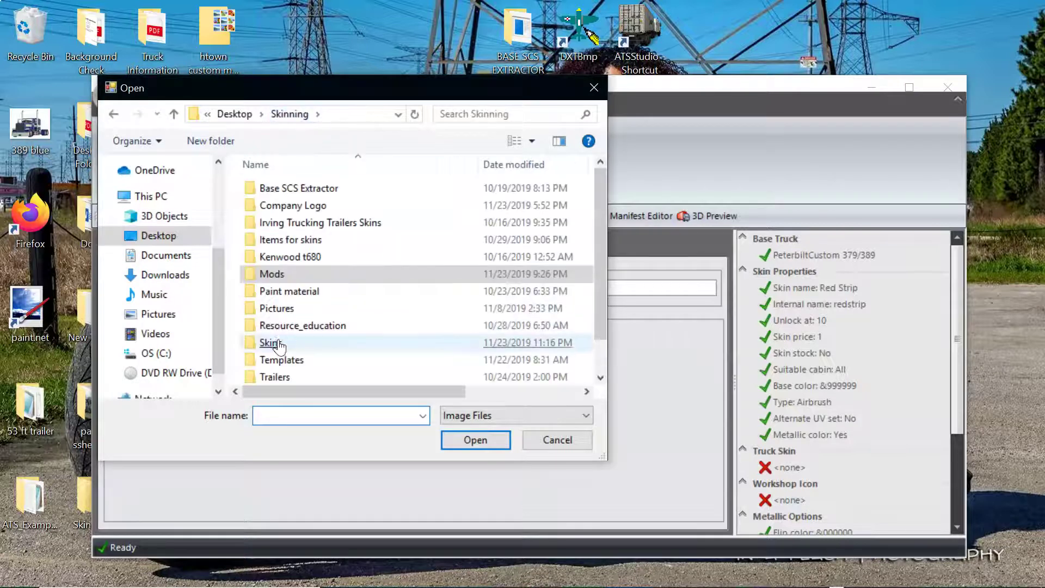
double_click(278, 344)
left_click(459, 278)
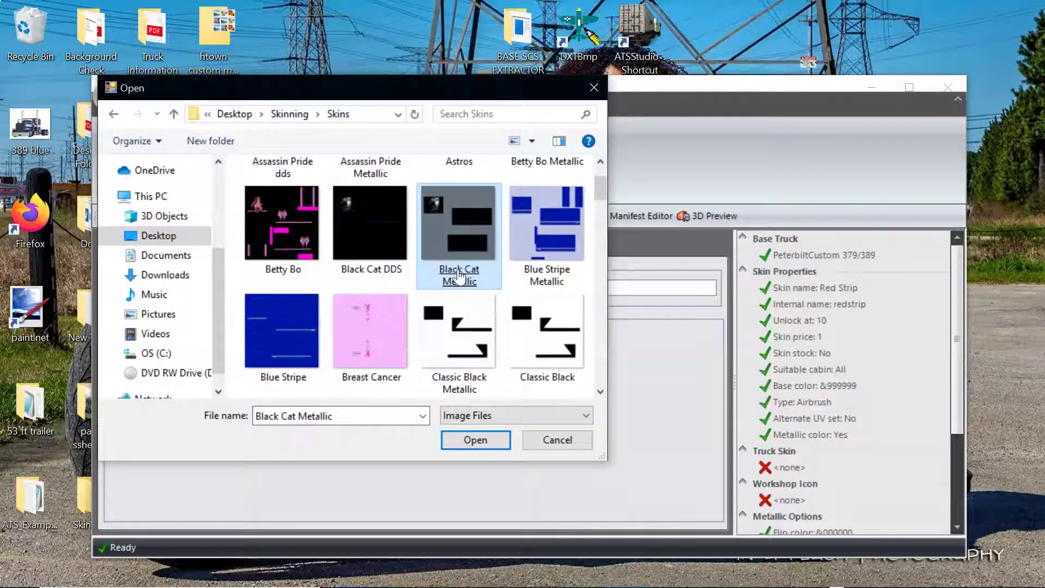
scroll(459, 278, "down", 2)
scroll(458, 279, "down", 2)
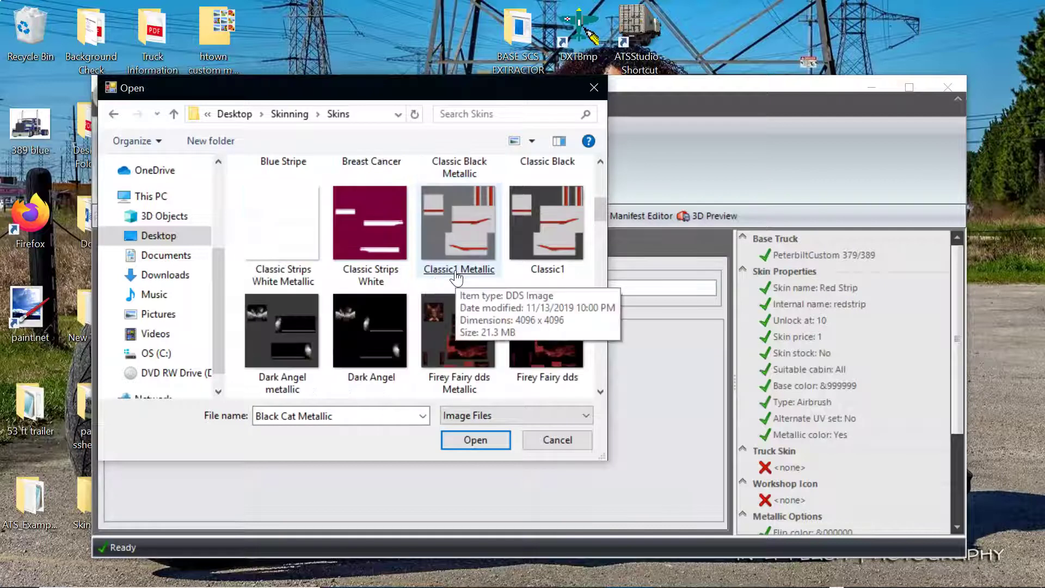
scroll(457, 278, "down", 2)
scroll(459, 278, "down", 2)
scroll(459, 278, "down", 2)
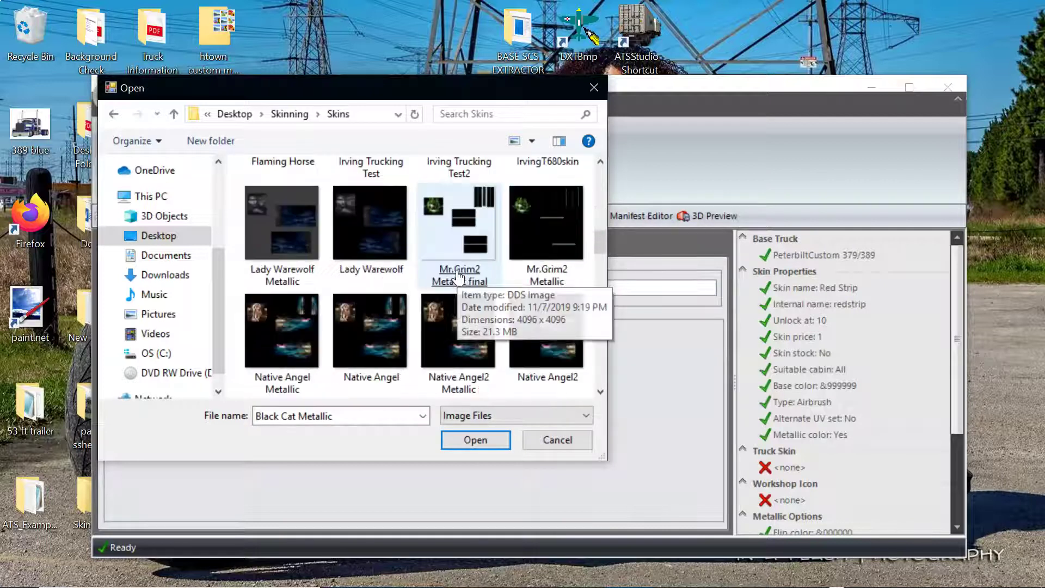
scroll(459, 278, "down", 2)
scroll(459, 277, "down", 2)
scroll(459, 276, "down", 4)
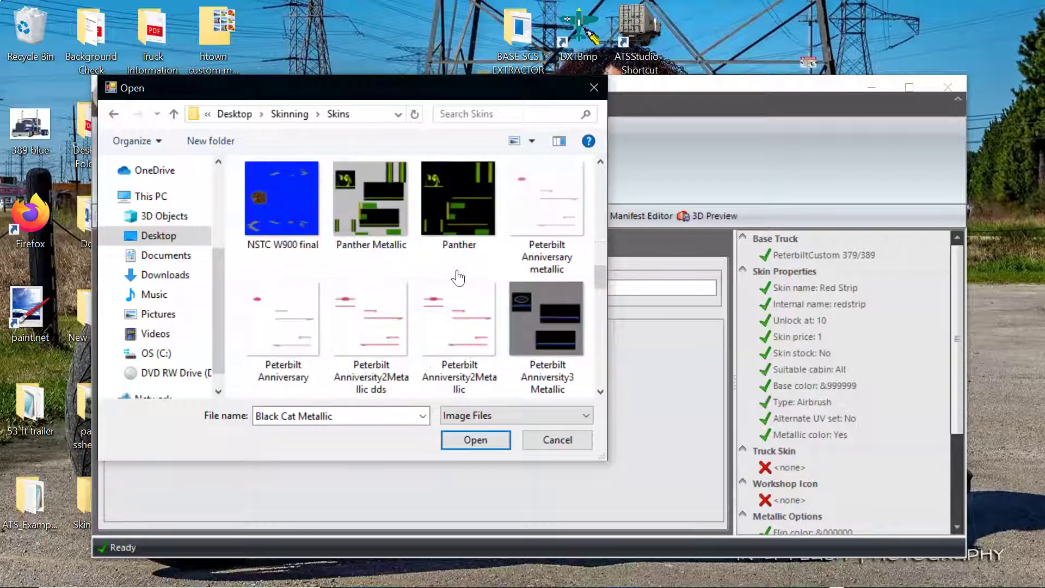
double_click(541, 344)
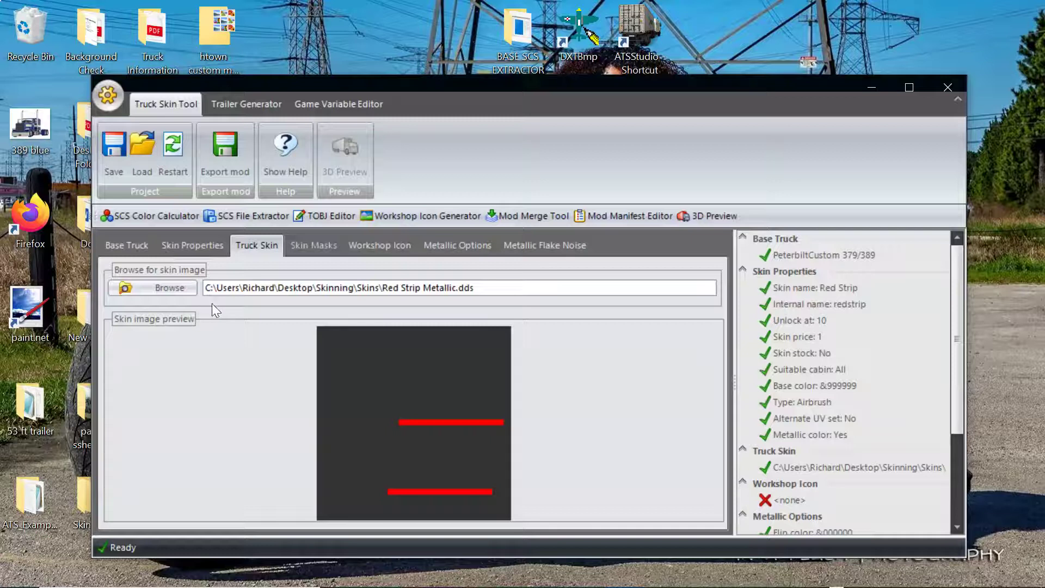
Set the workshop icon to Company Logo2.png from the Company Logo folder inside Skinning.
left_click(377, 245)
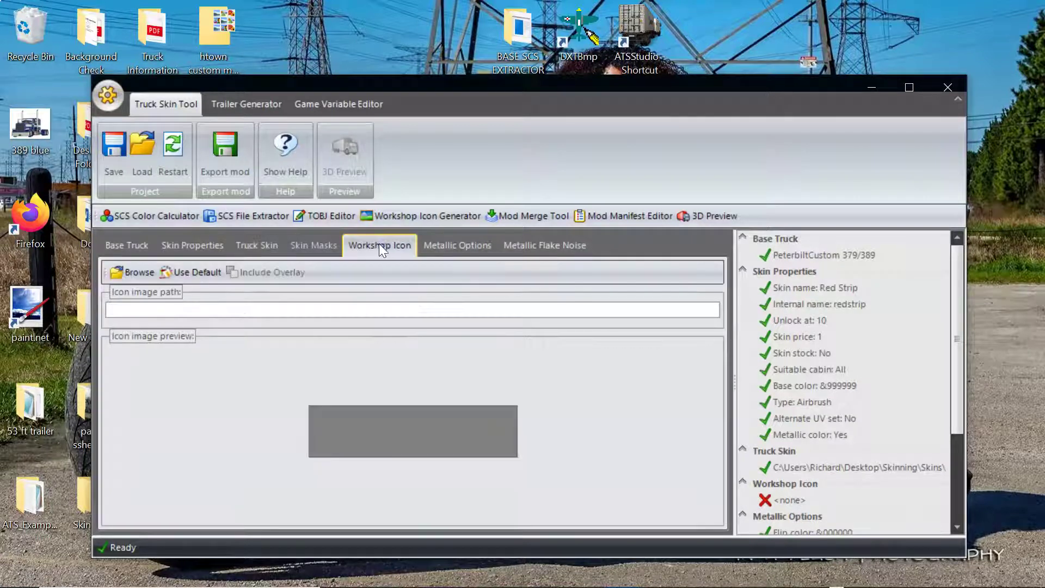
left_click(141, 275)
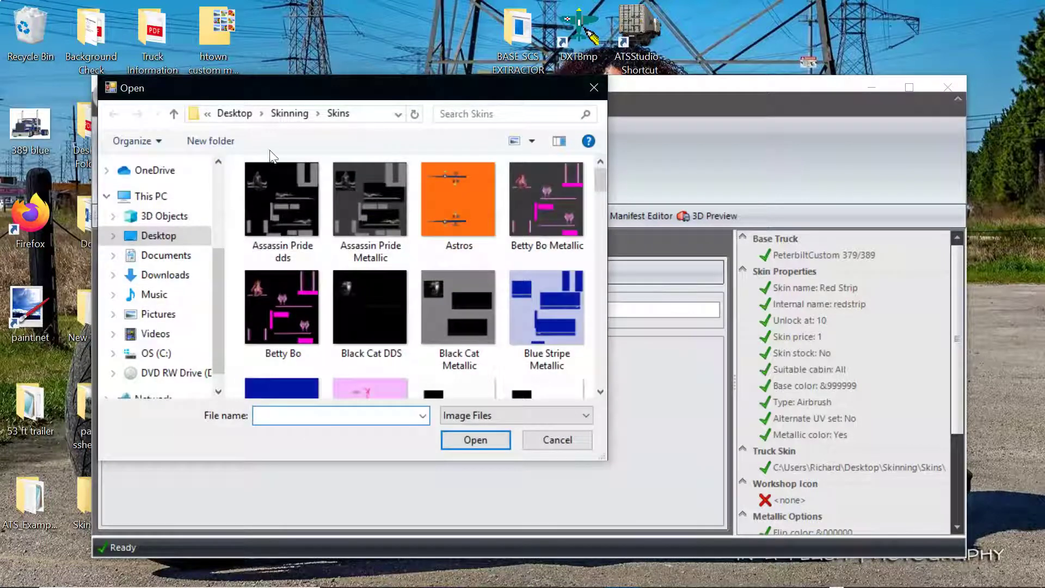
left_click(290, 114)
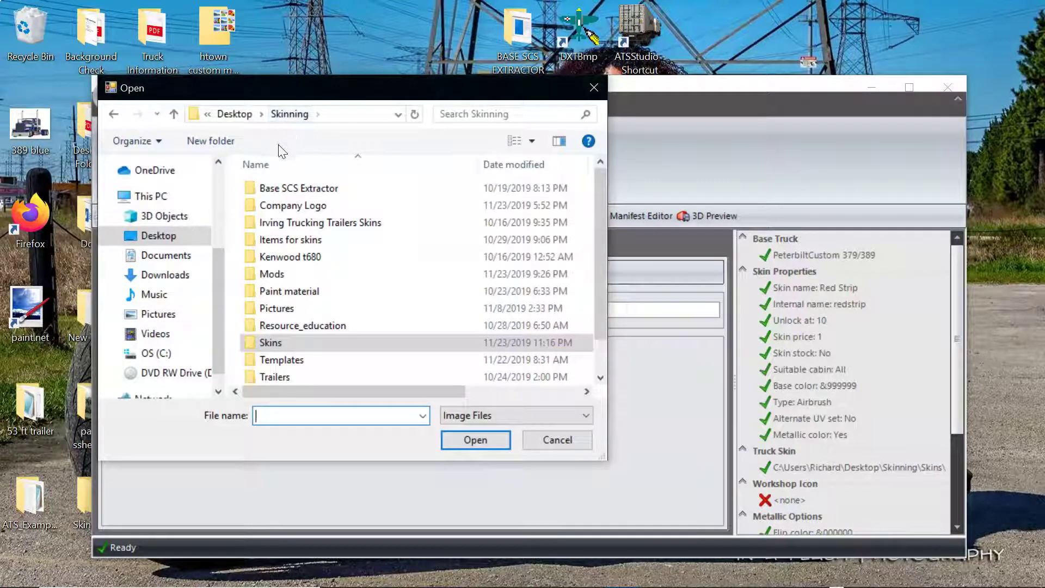
double_click(280, 210)
double_click(370, 195)
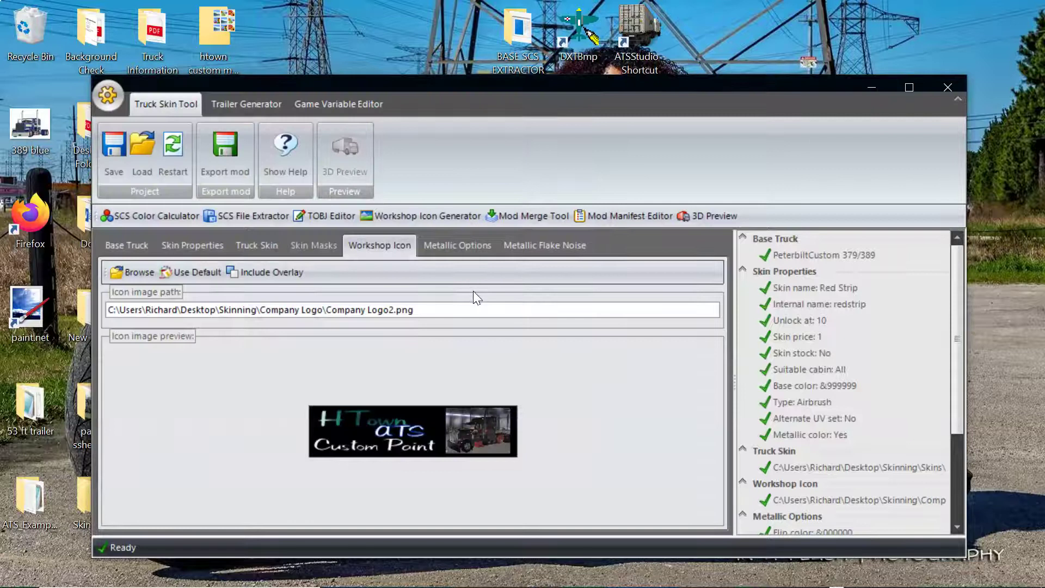
Set the metallic flip color to 0.15 for each of its three color components.
left_click(463, 256)
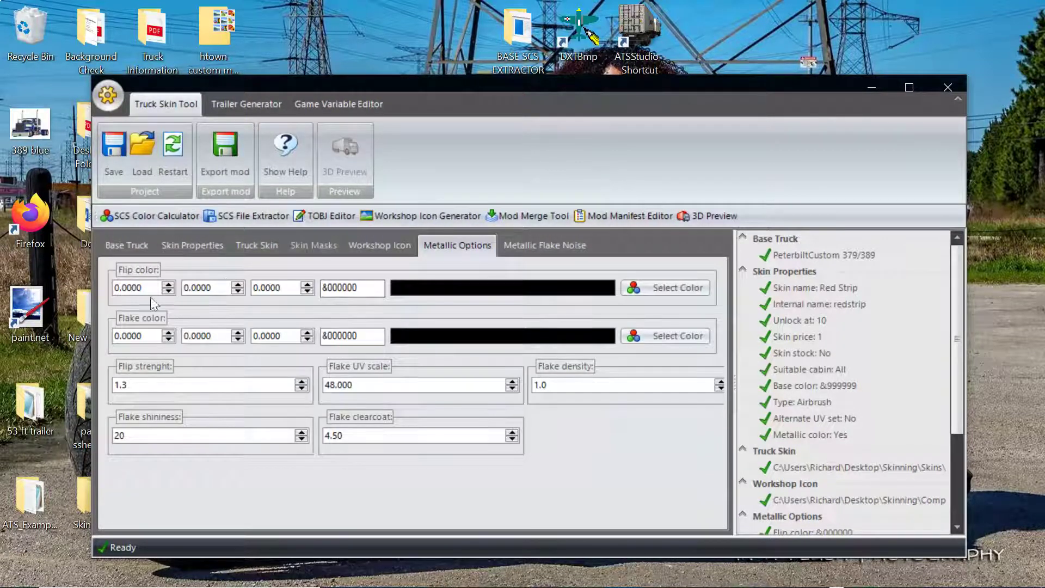
left_click_drag(153, 288, 112, 289)
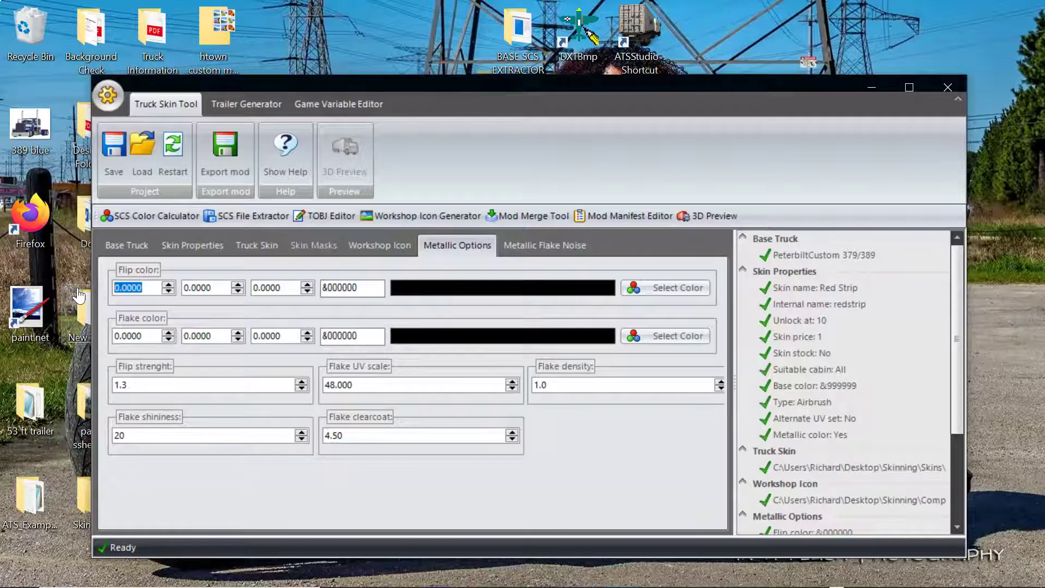
type("0.15")
key("Tab")
type("0.1")
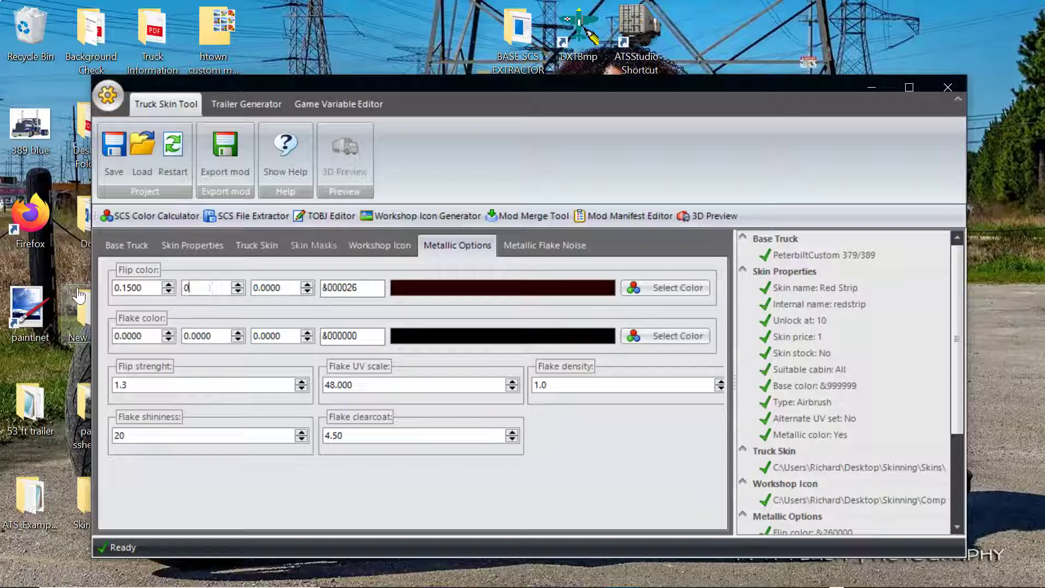
type("5")
key("Tab")
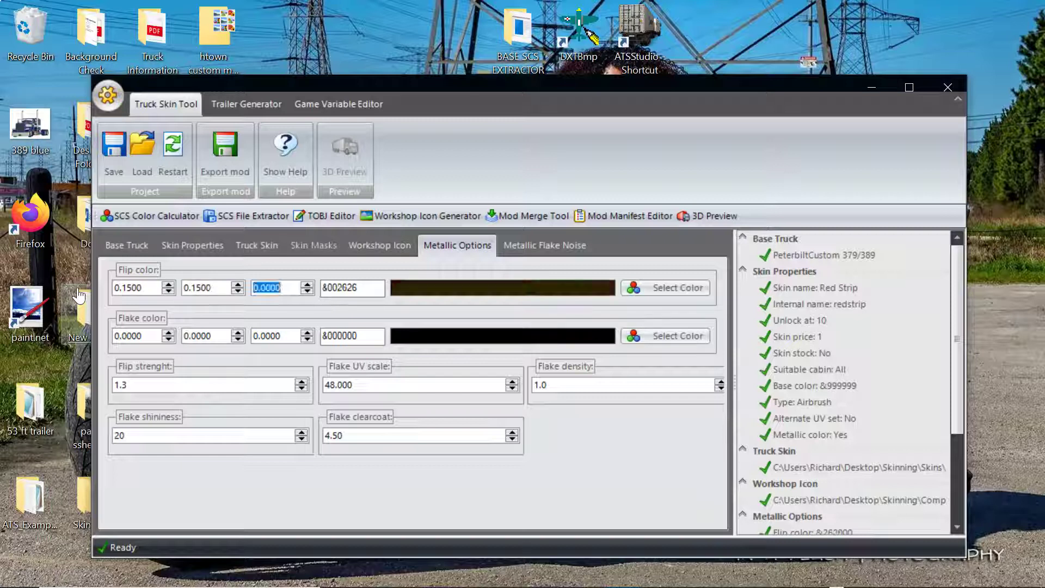
type("0.15")
key("Tab")
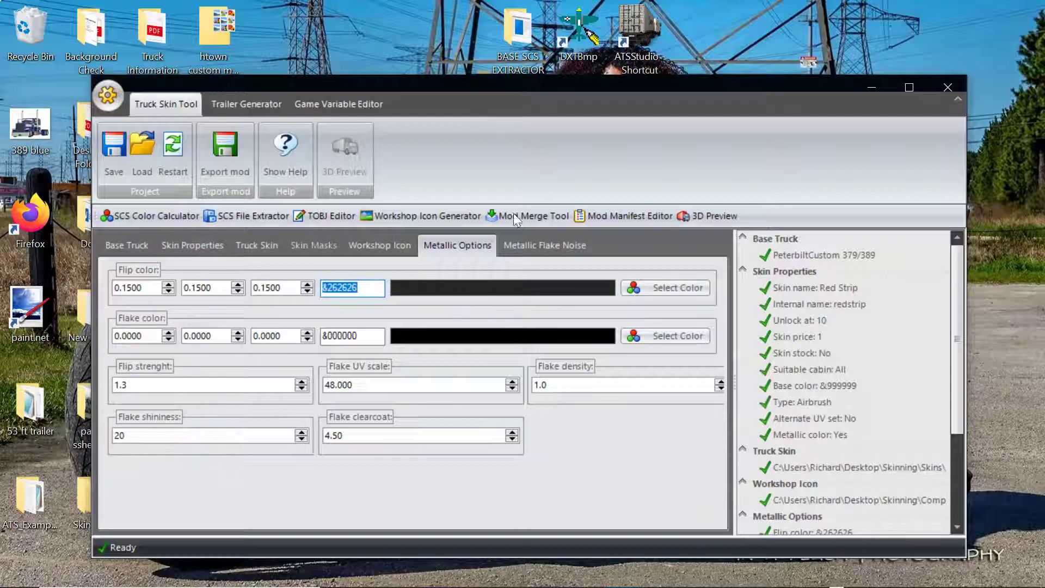
Set the metallic flake color to pure white (#FFFFFF) using the color picker.
left_click(659, 337)
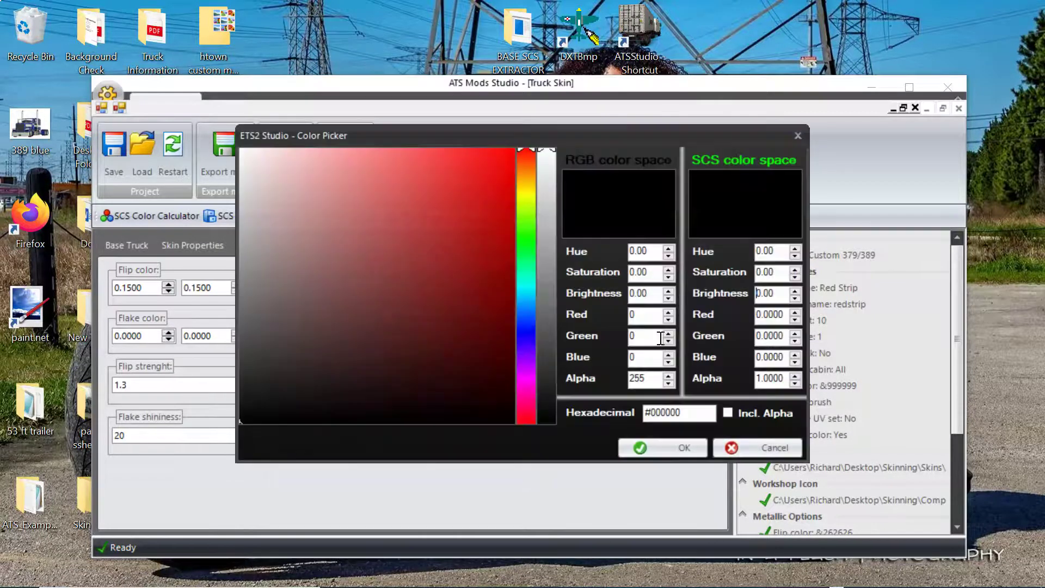
left_click(247, 158)
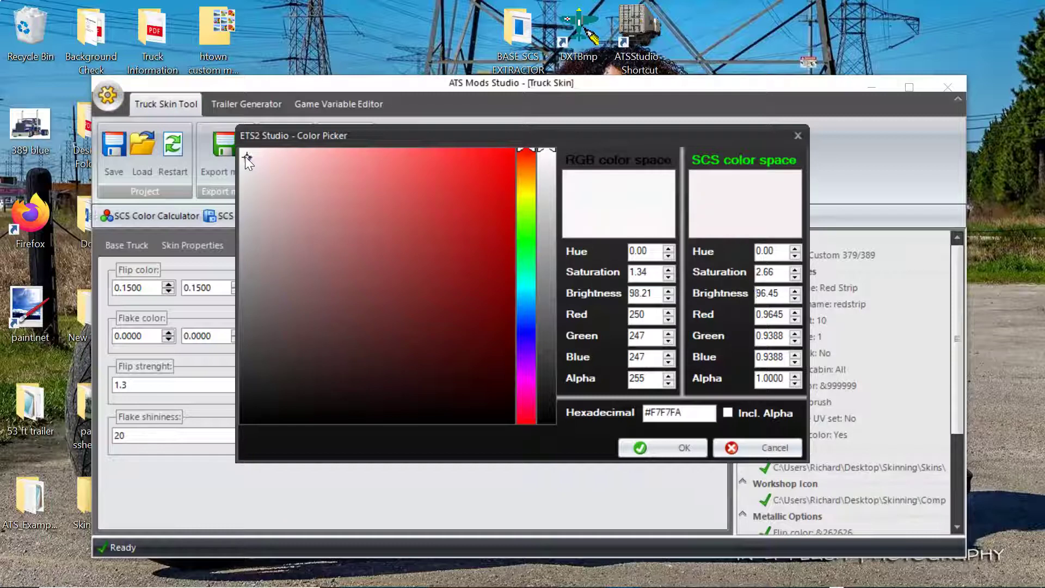
left_click_drag(245, 156, 226, 134)
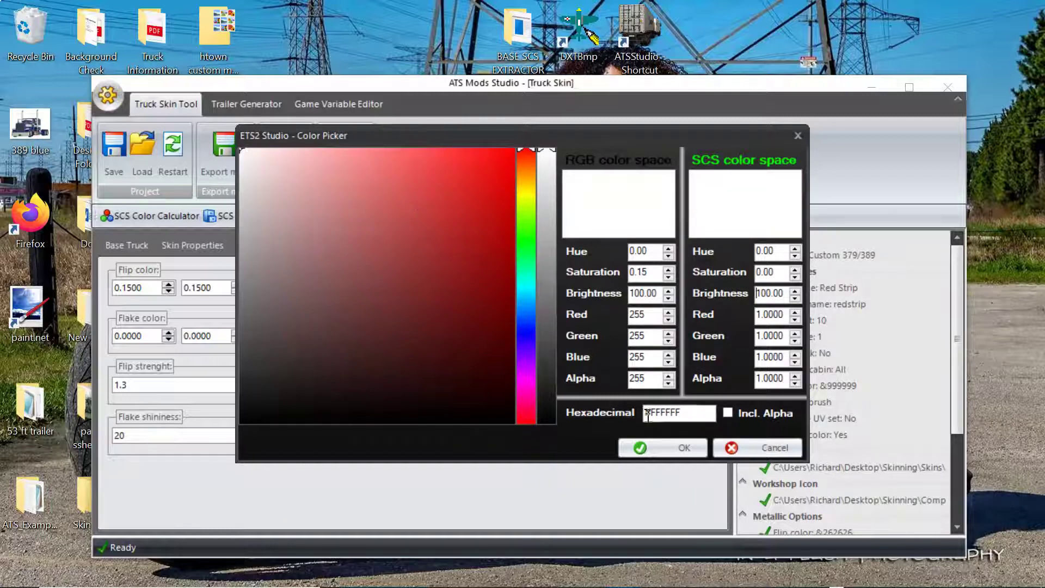
left_click(678, 447)
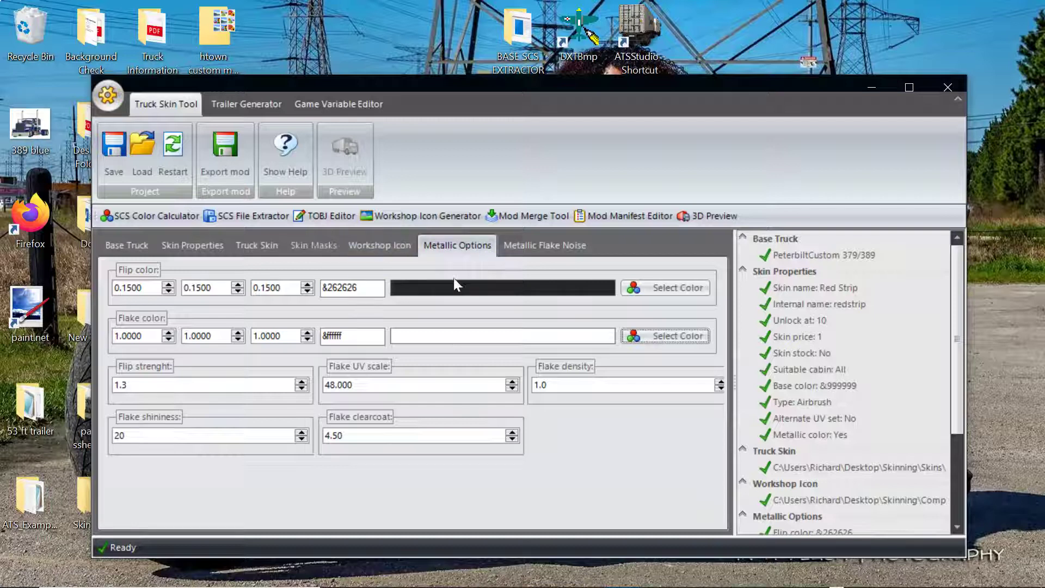
Load flake_noise.dds from the Base SCS Extractor's material\custom folder as the metallic flake noise image.
left_click(533, 248)
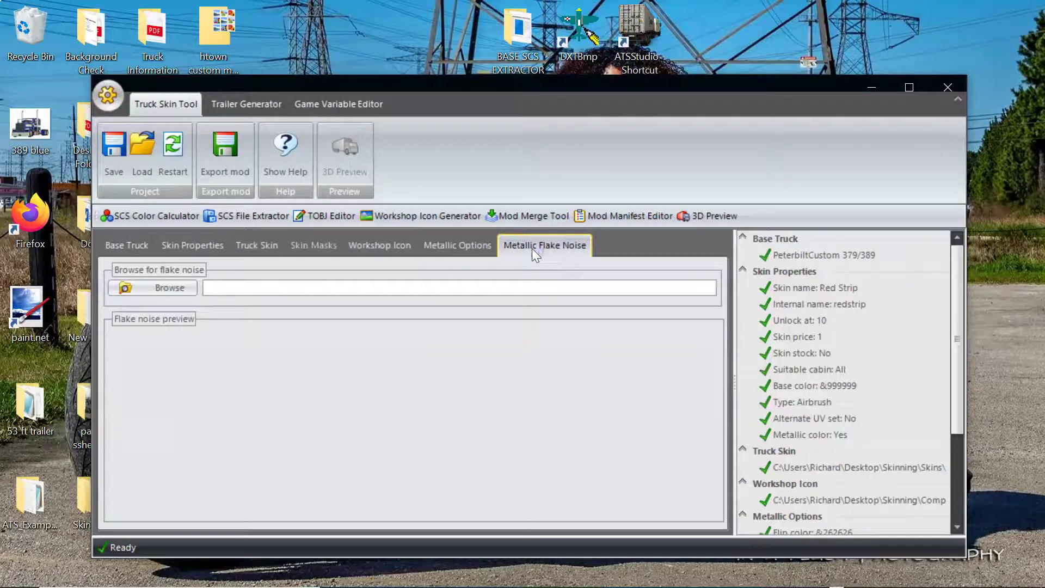
left_click(152, 288)
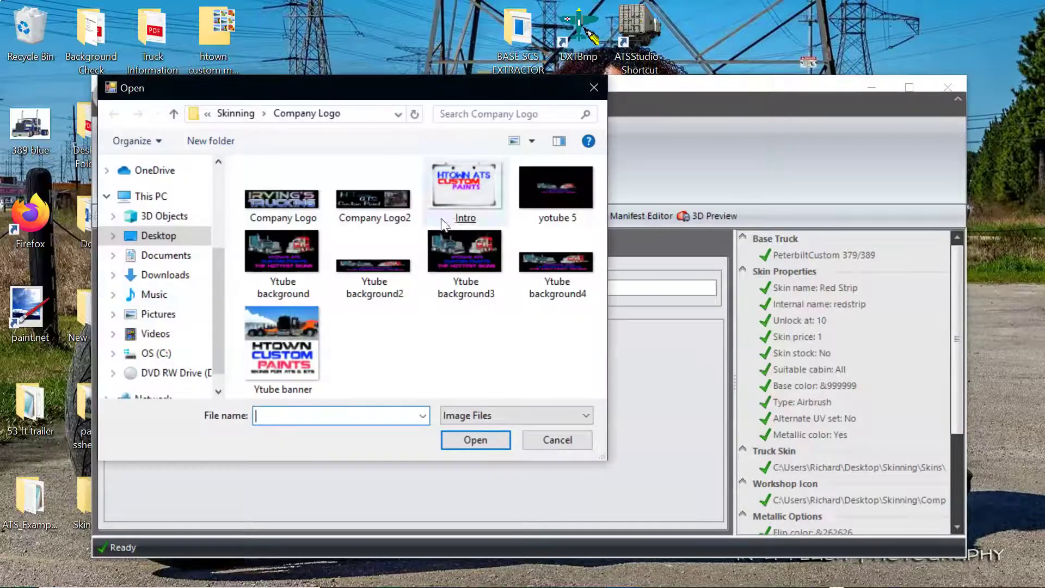
left_click(240, 113)
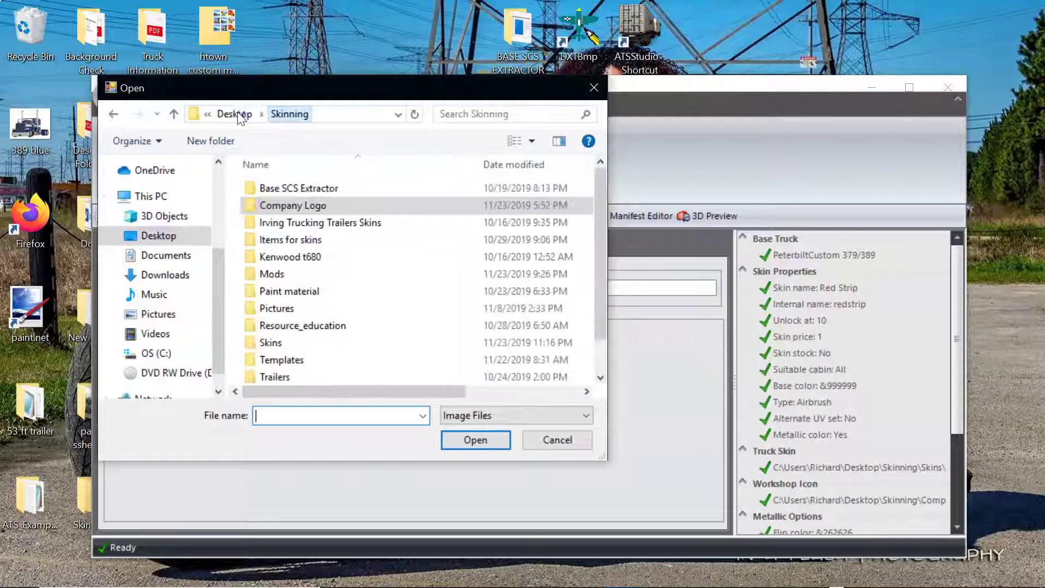
double_click(296, 191)
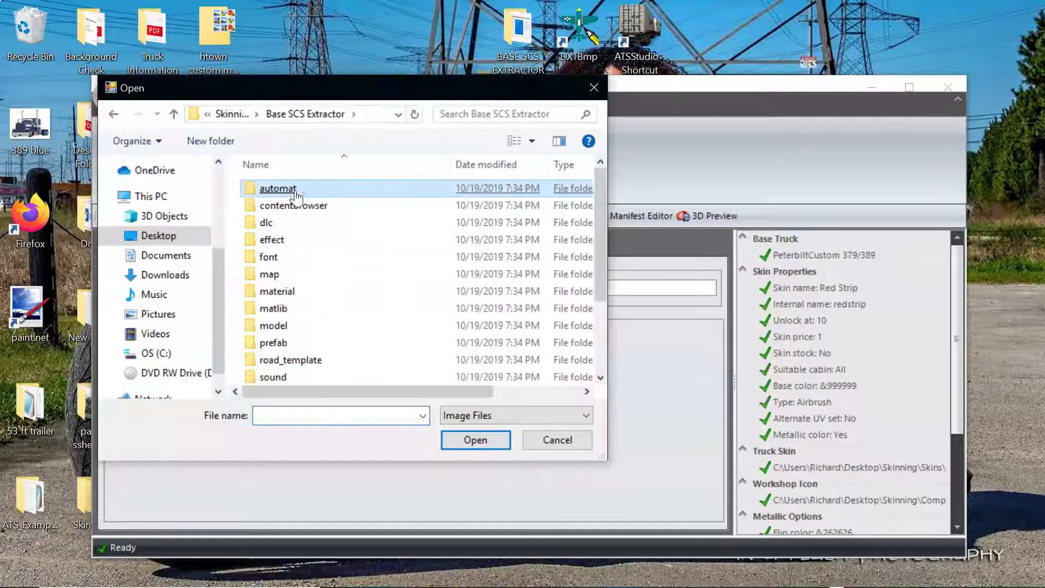
double_click(304, 297)
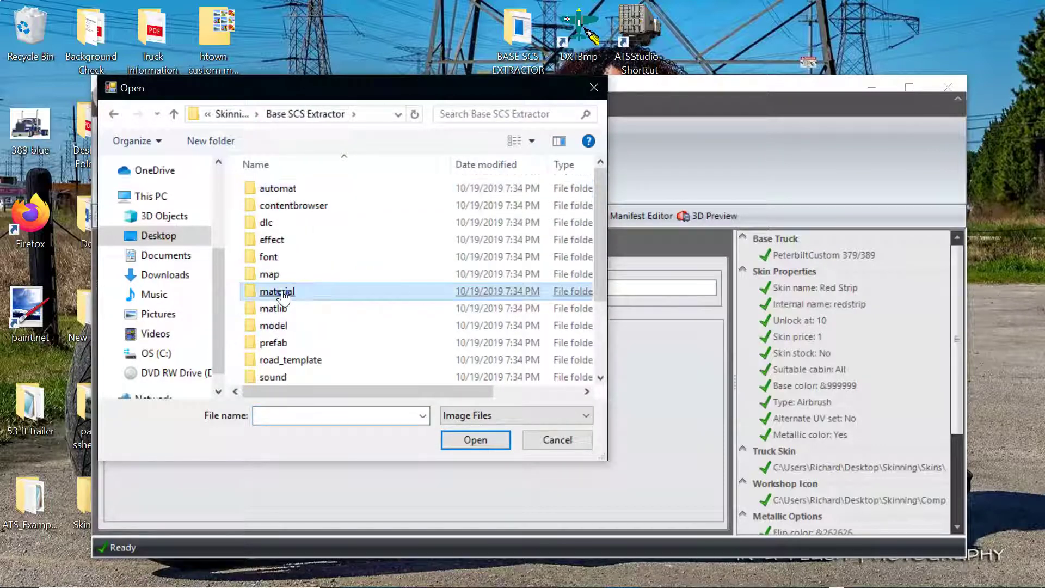
double_click(275, 206)
left_click(282, 217)
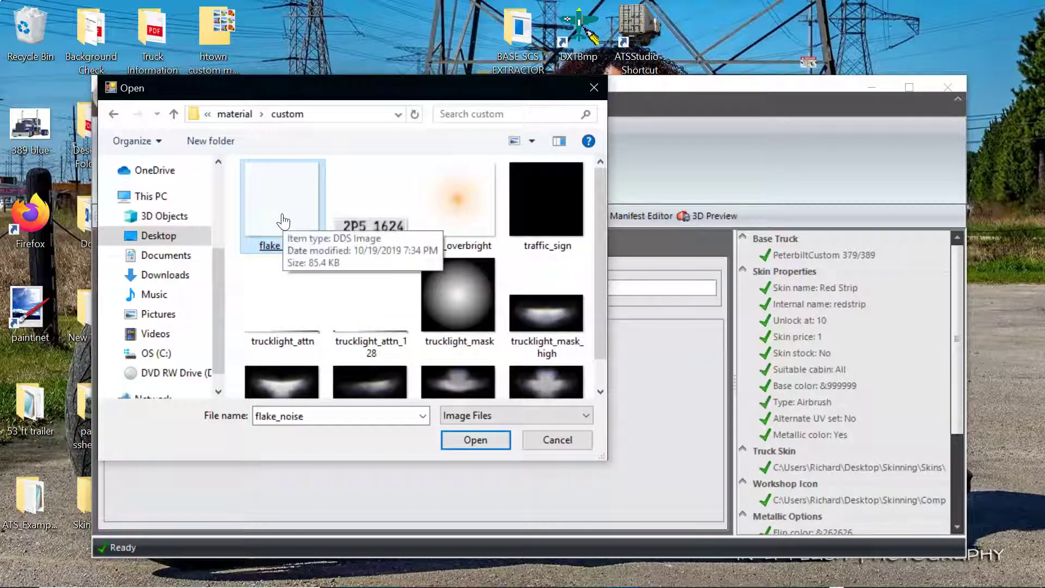
double_click(283, 218)
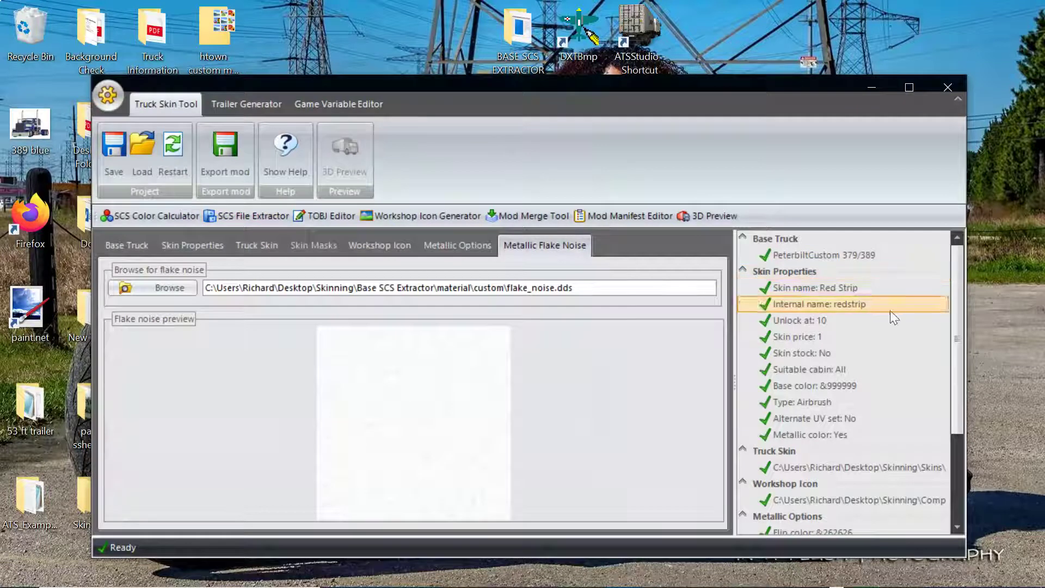
Review the settings summary and copy the skin name Red Strip from the skin properties.
left_click_drag(957, 343, 932, 256)
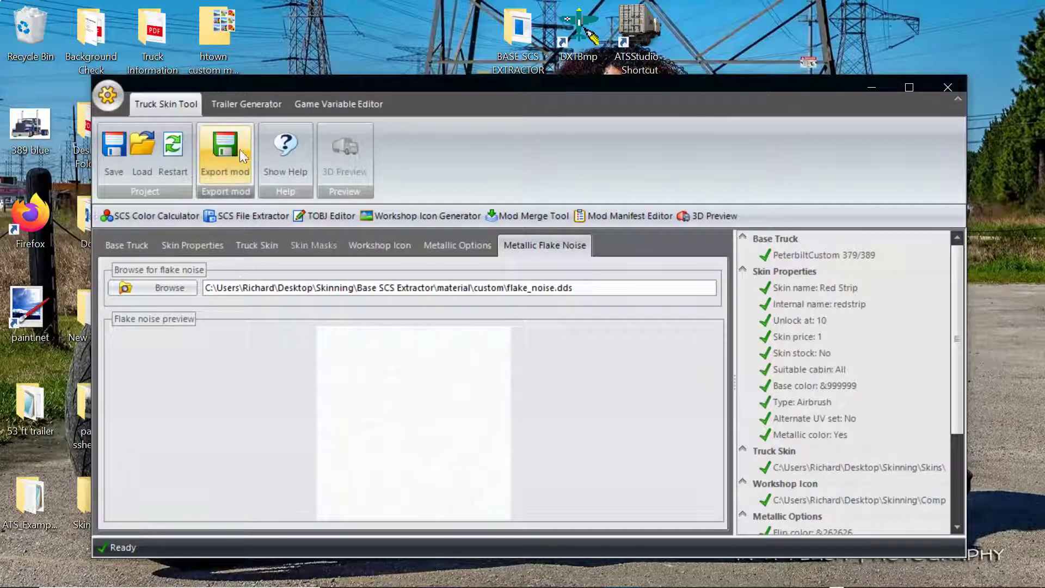
left_click(198, 248)
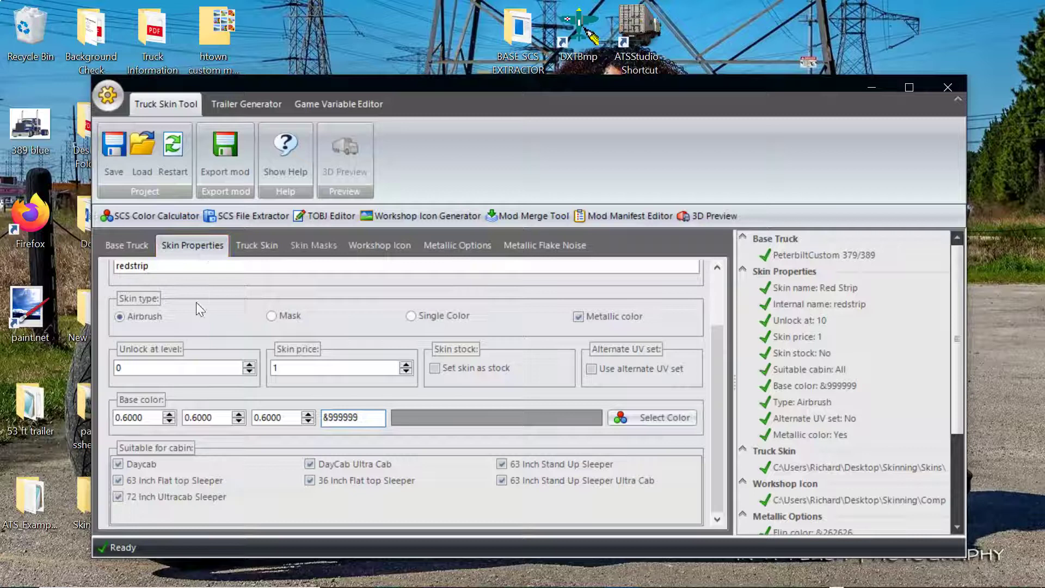
scroll(299, 313, "up", 2)
left_click_drag(170, 289, 82, 311)
key("ctrl+c")
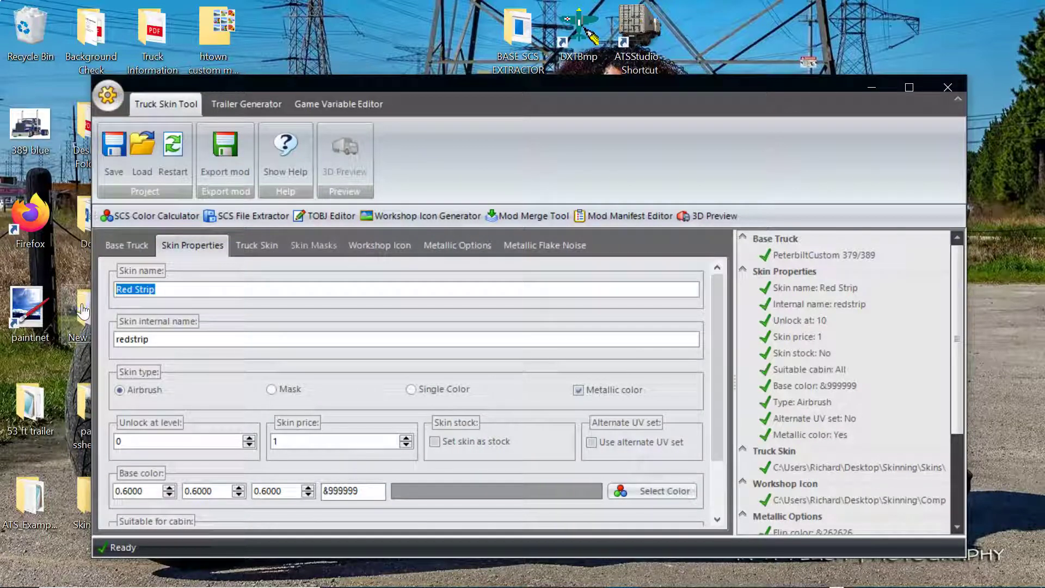
Export the truck skin as an SCS mod named Red Strip into the Skinning\Mods folder and close ATS Studio.
left_click(224, 159)
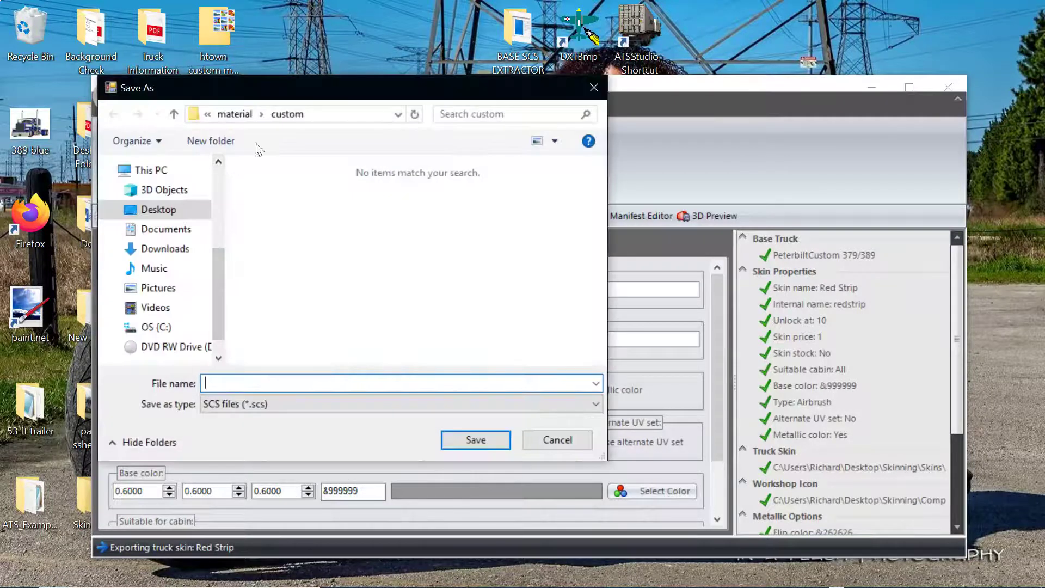
left_click(173, 114)
left_click(173, 115)
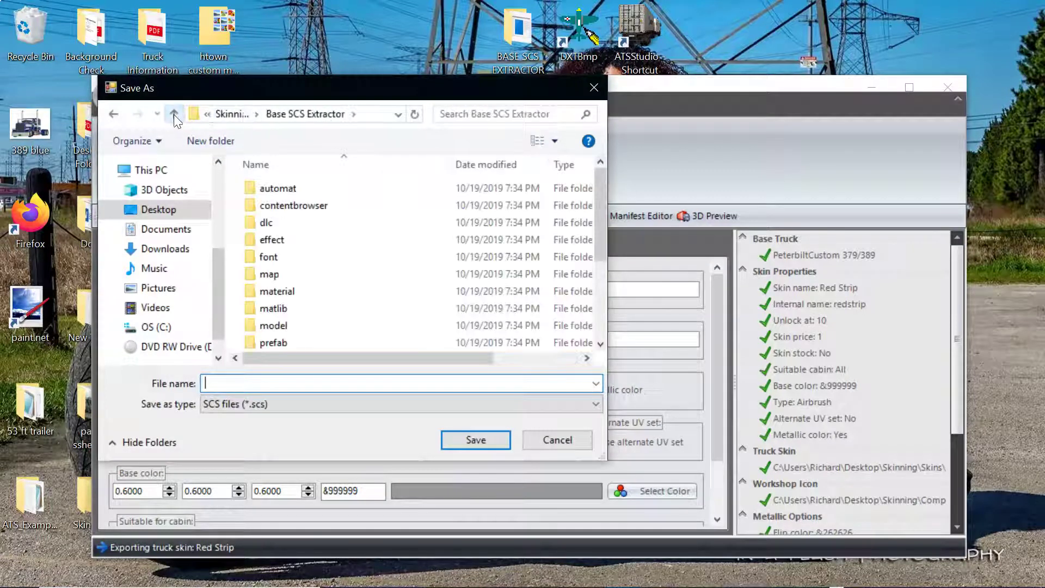
left_click(232, 114)
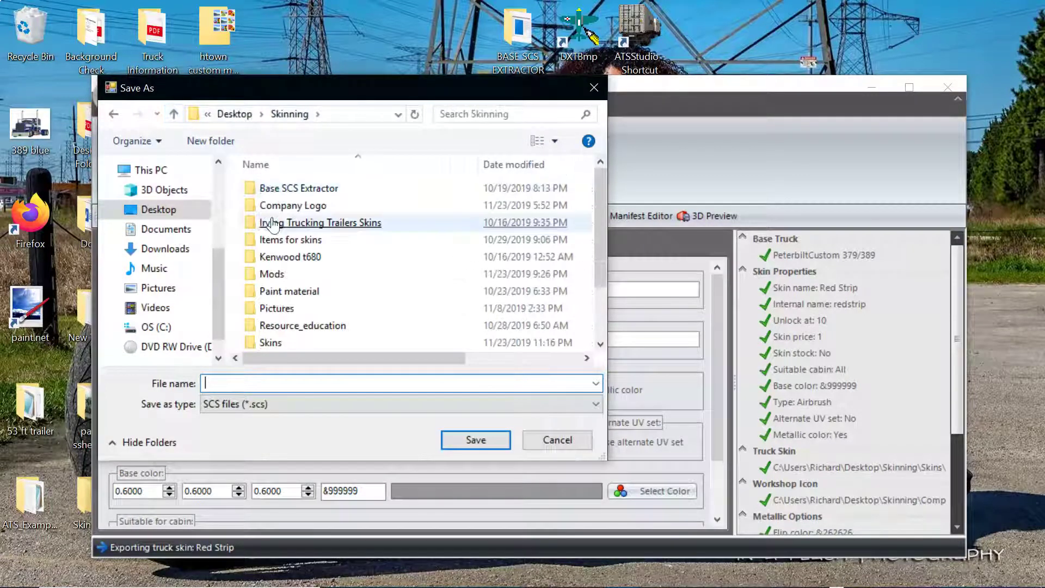
double_click(280, 279)
left_click(230, 380)
key("ctrl+v")
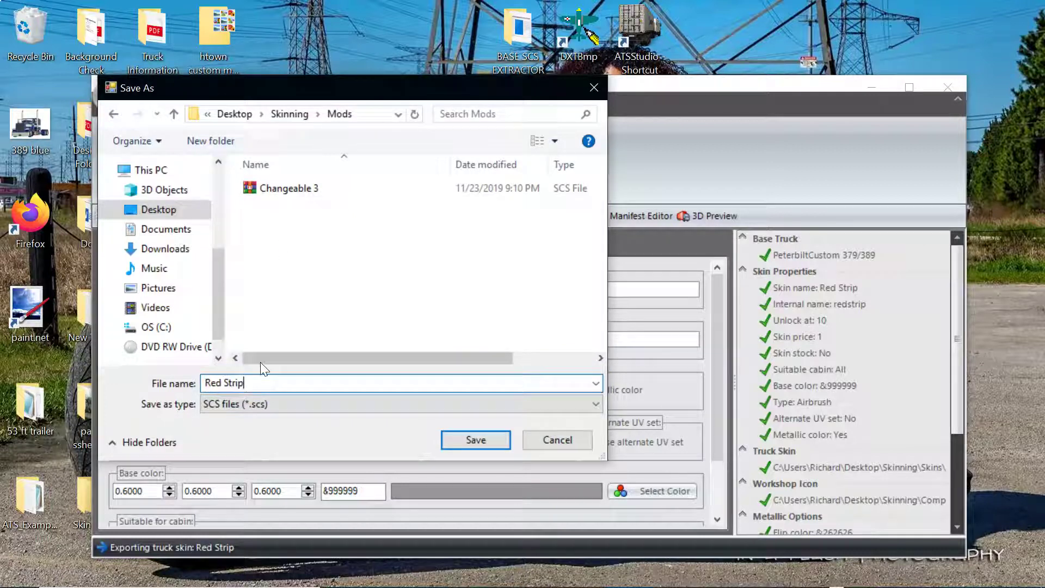
left_click(476, 440)
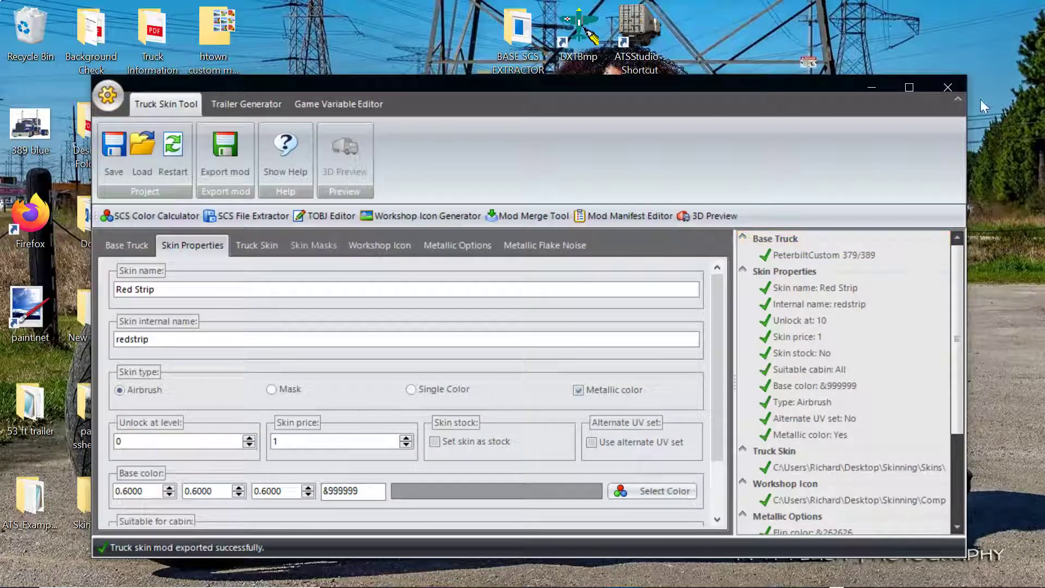
left_click(949, 86)
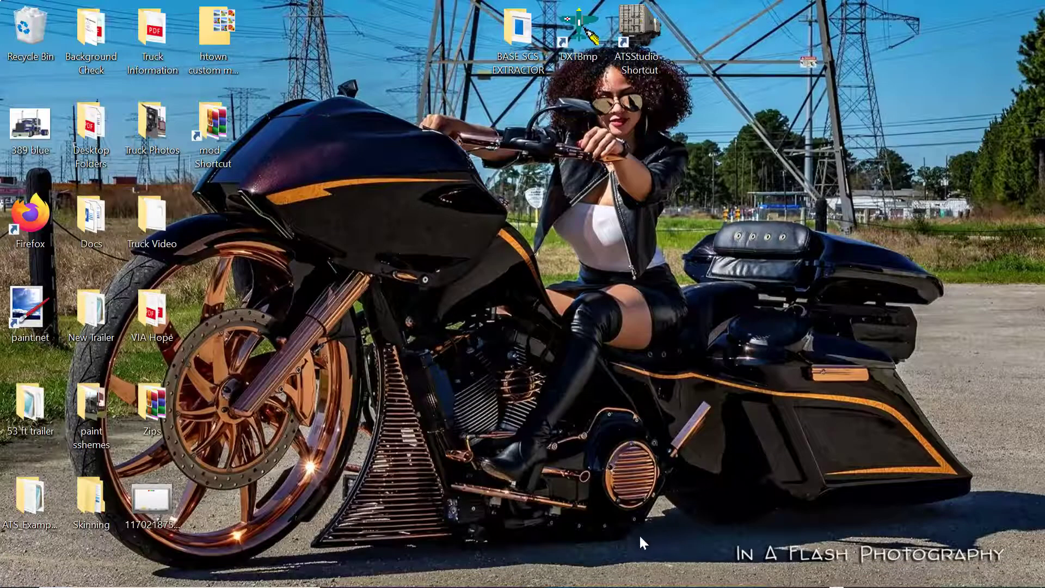
Open the exported Red Strip.scs archive from the desktop's Skinning\Mods folder in WinRAR and dismiss the license reminder.
double_click(91, 509)
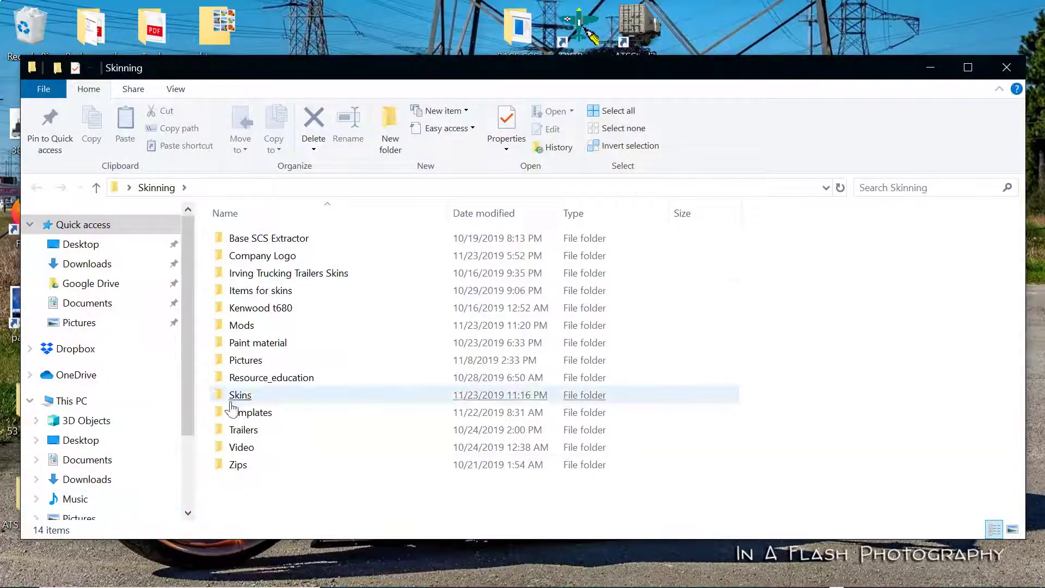
double_click(241, 325)
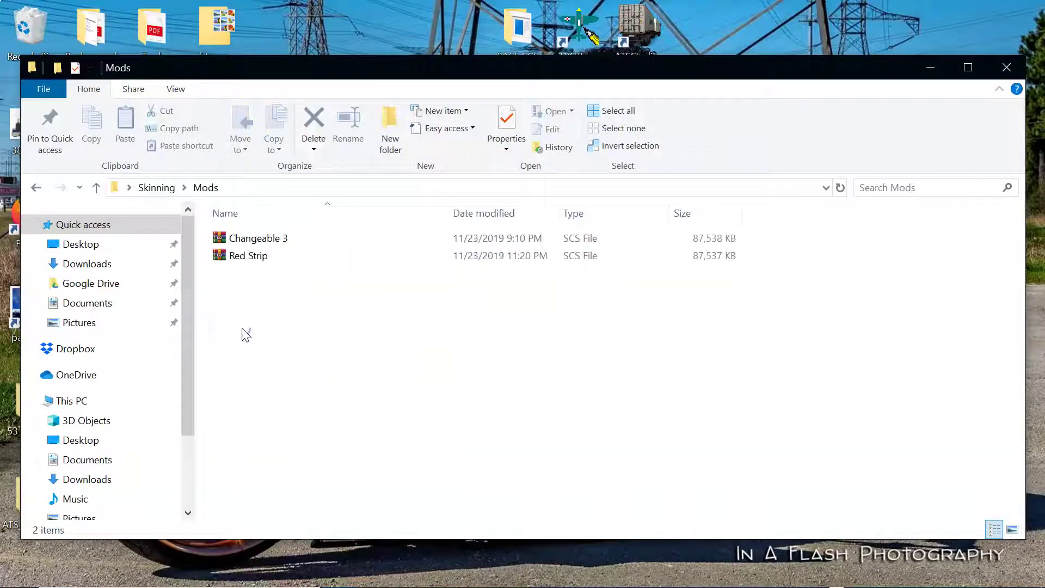
left_click(257, 263)
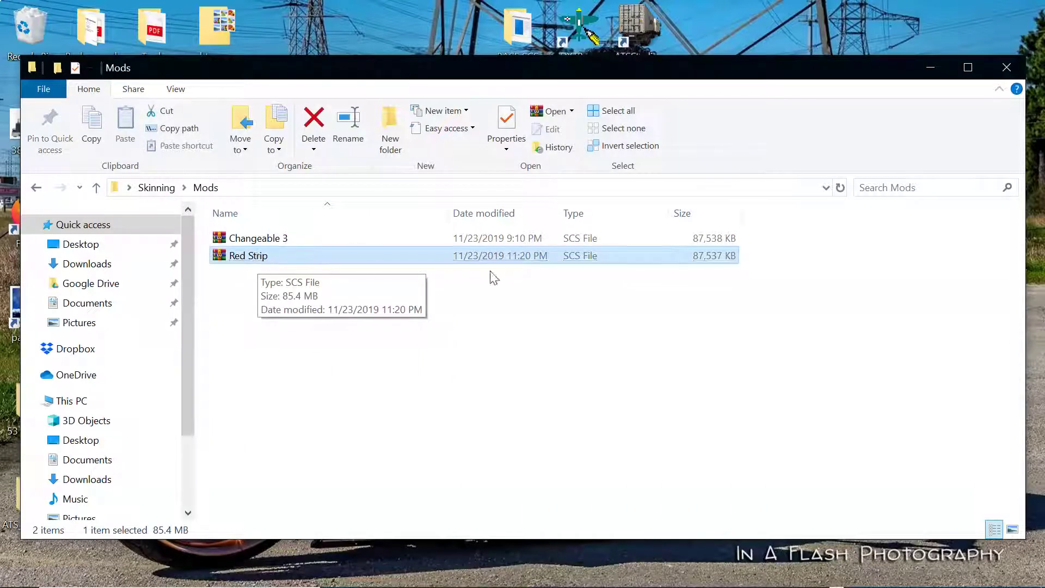
double_click(252, 258)
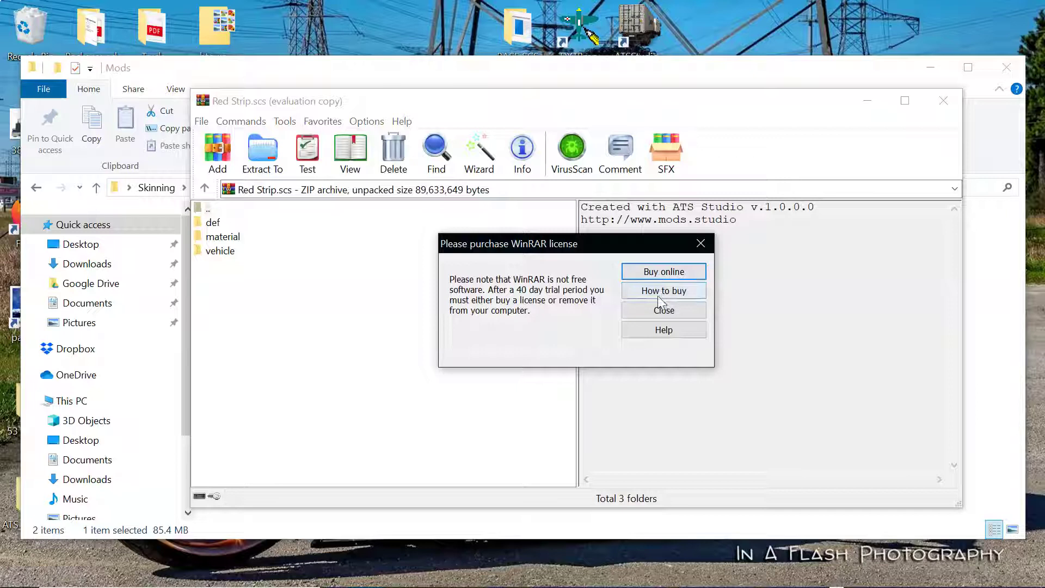
left_click(664, 309)
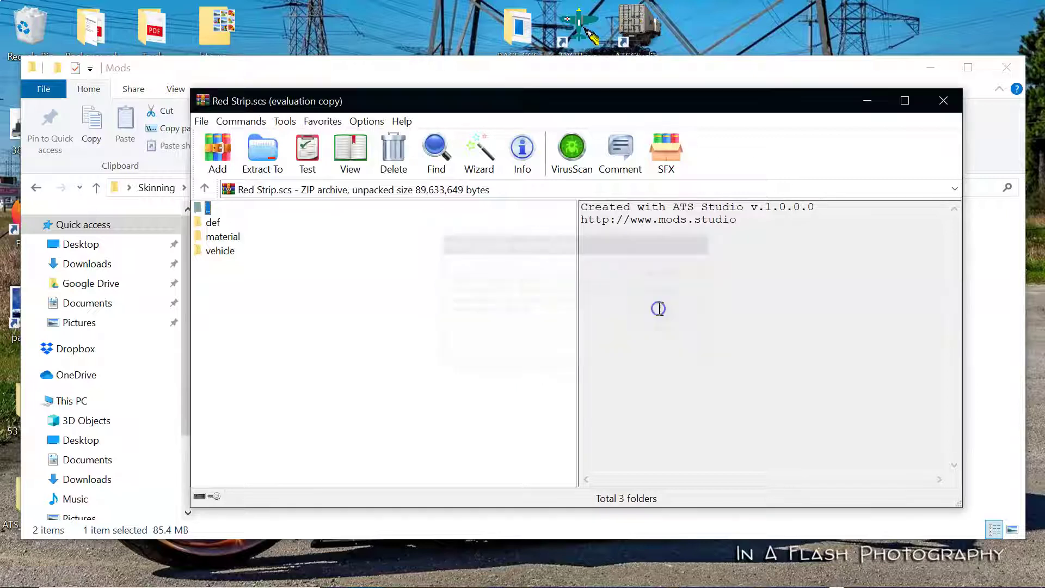
Open redstrip.sii from the archive's def\vehicle\truck\peterbilt.389v2\paint_job folder in Notepad.
double_click(218, 223)
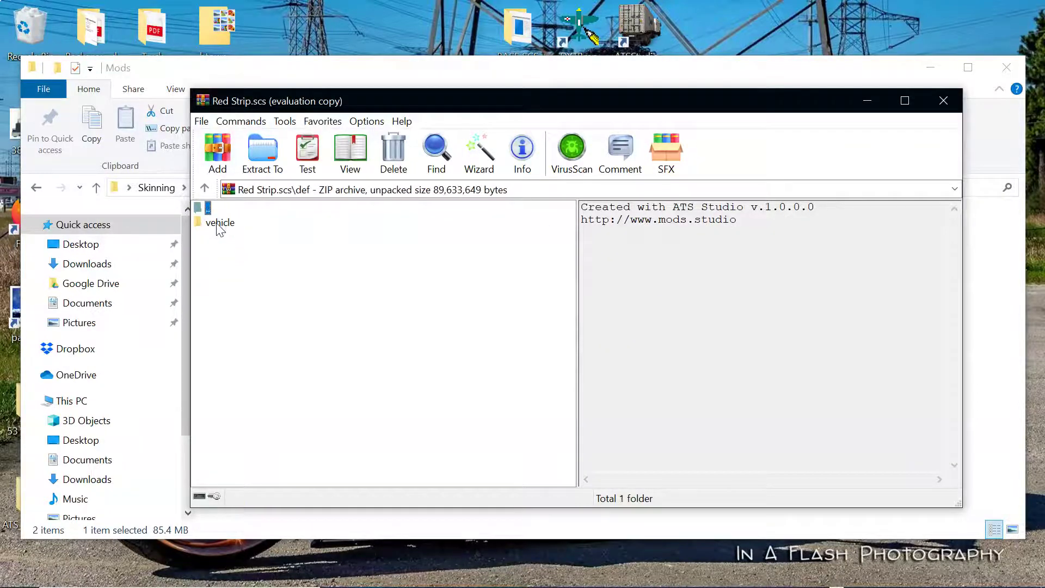
double_click(219, 223)
double_click(217, 224)
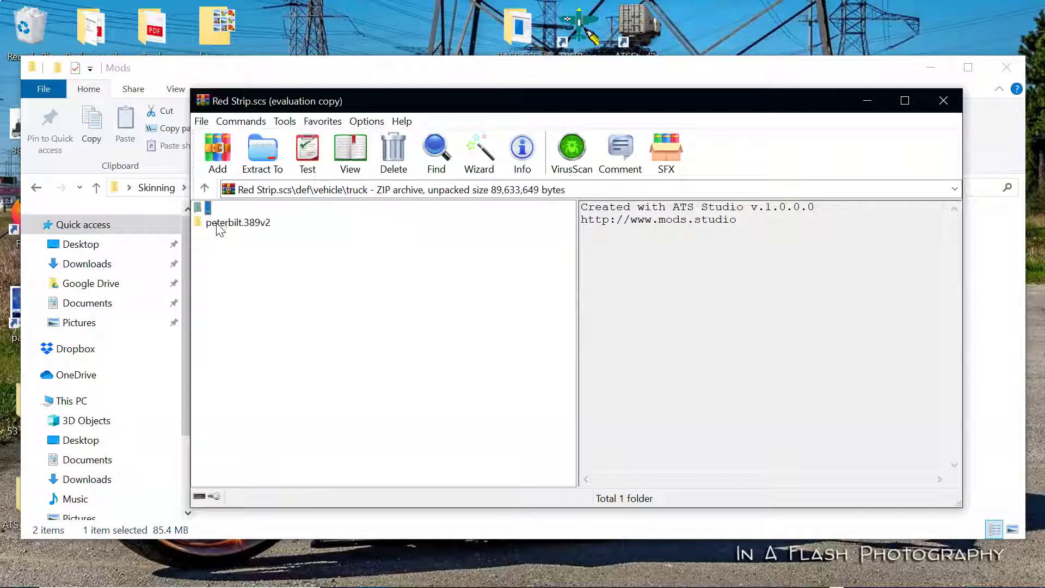
double_click(216, 223)
double_click(218, 224)
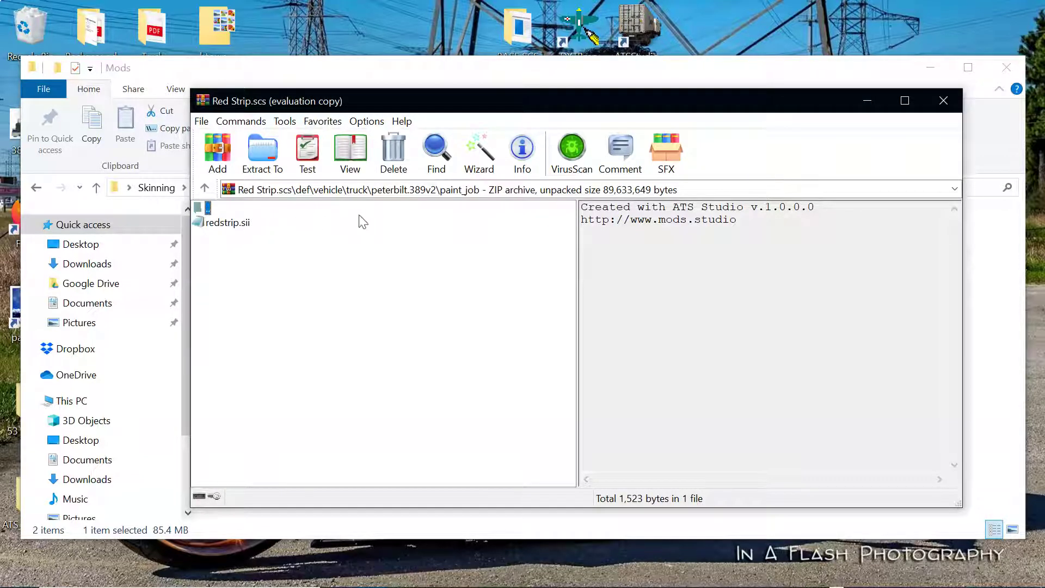
left_click(228, 223)
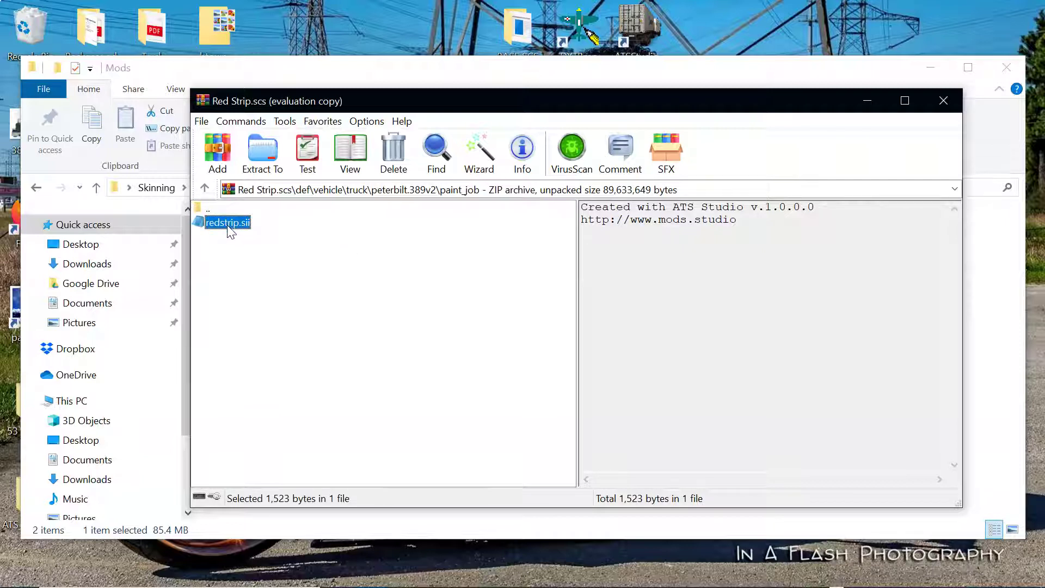
double_click(228, 223)
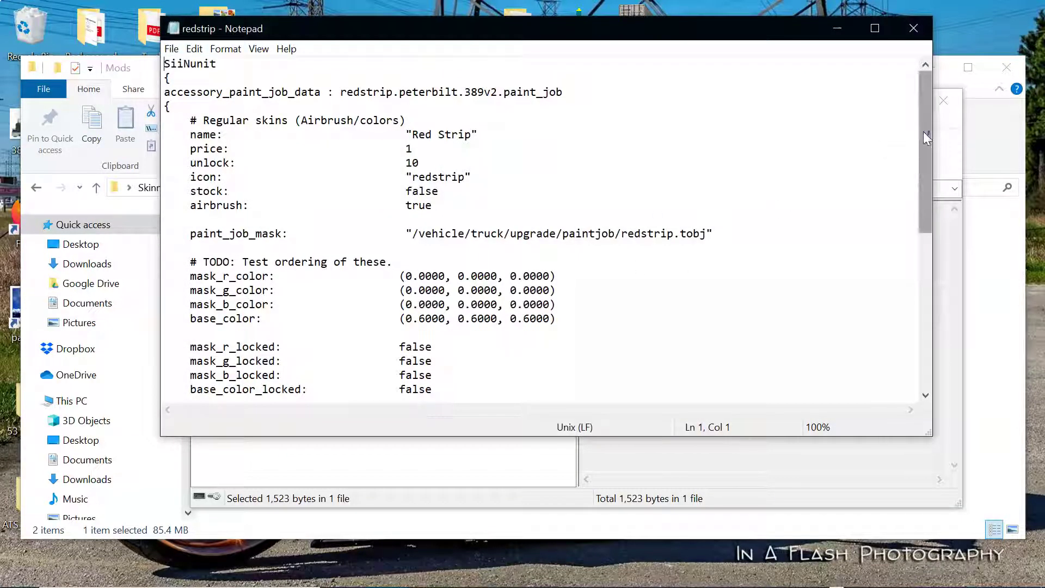
Review the paint job definition and change the flake_noise path to "/material/custom/flake_noise.tobj".
mouse_move(928, 116)
left_mouse_down()
mouse_move(926, 267)
mouse_move(924, 107)
mouse_move(920, 126)
mouse_move(932, 263)
mouse_move(937, 102)
mouse_move(936, 181)
left_mouse_up()
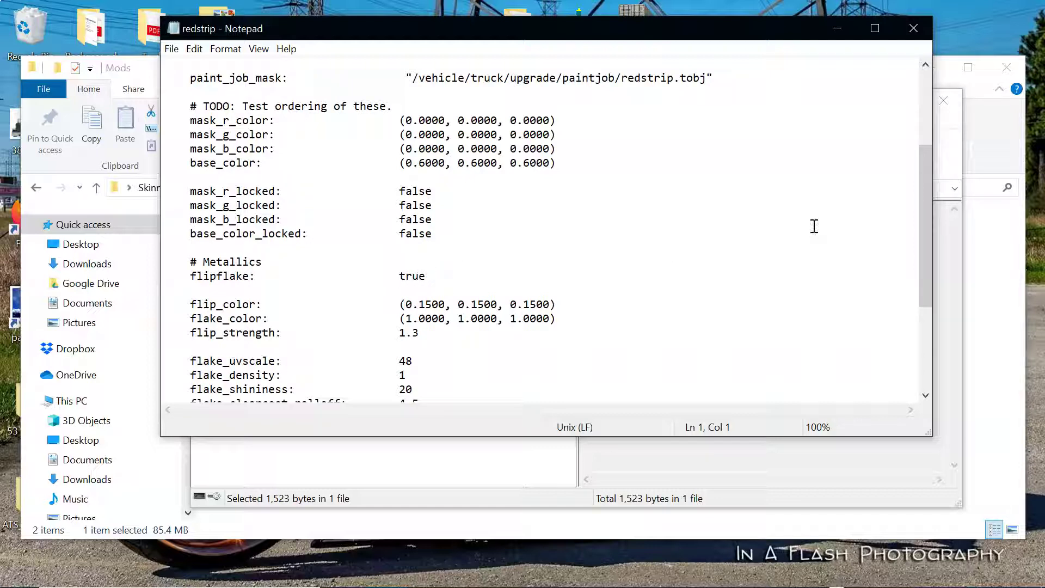
left_click_drag(926, 169, 962, 255)
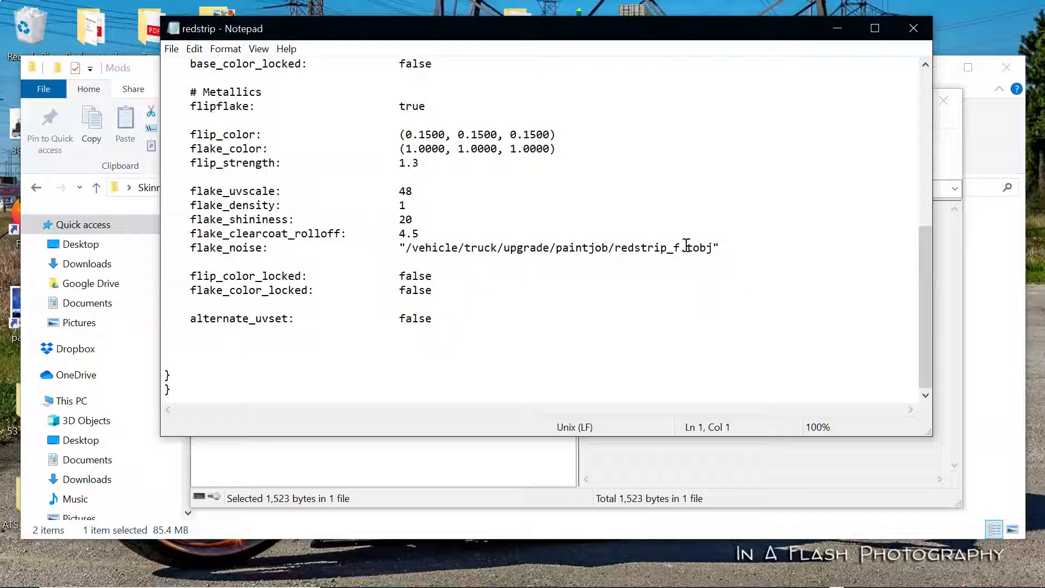
left_click_drag(925, 297, 937, 145)
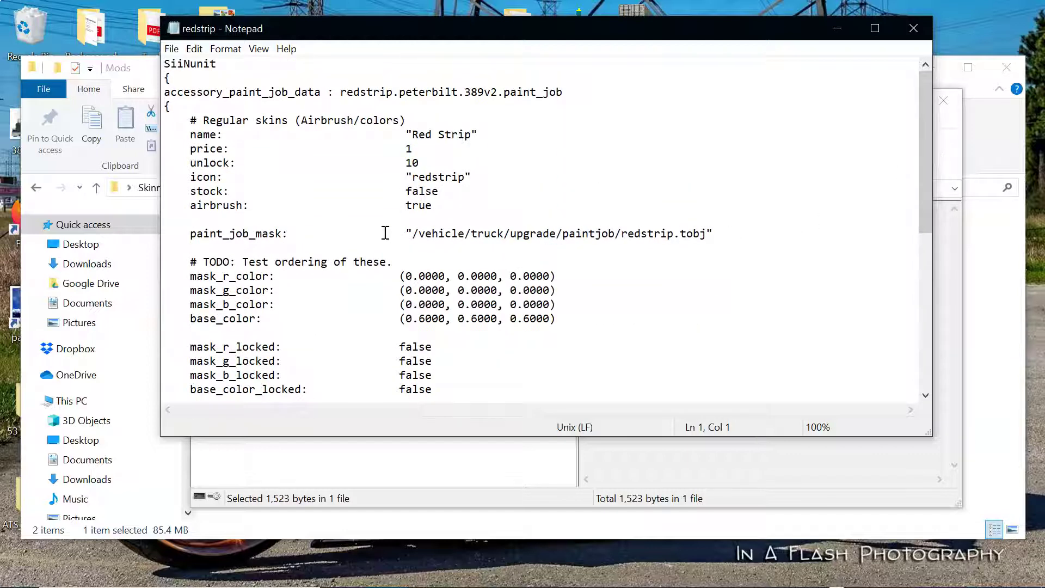
left_click_drag(921, 95, 908, 319)
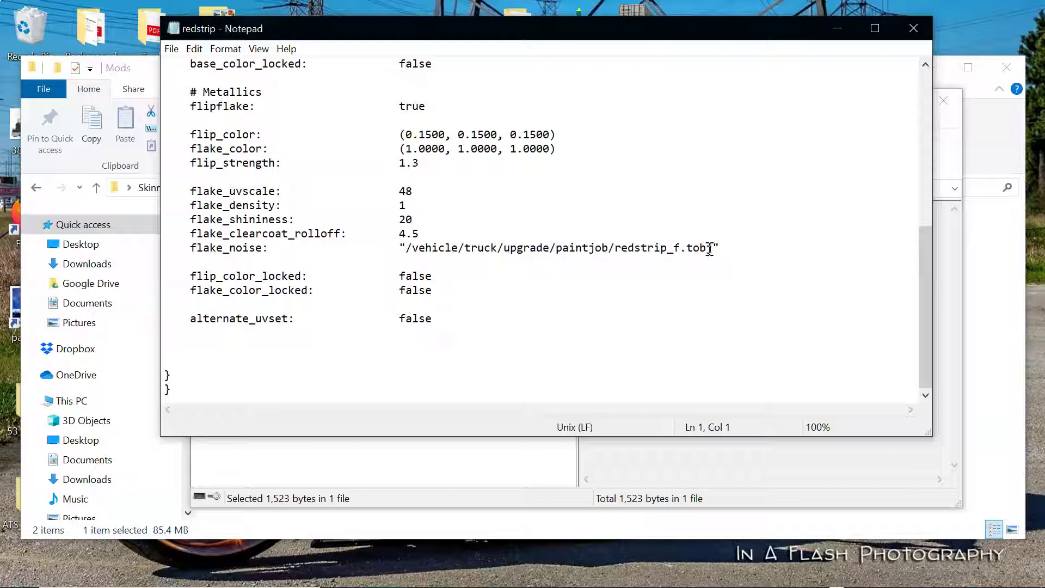
left_click(680, 249)
left_click_drag(680, 249, 411, 253)
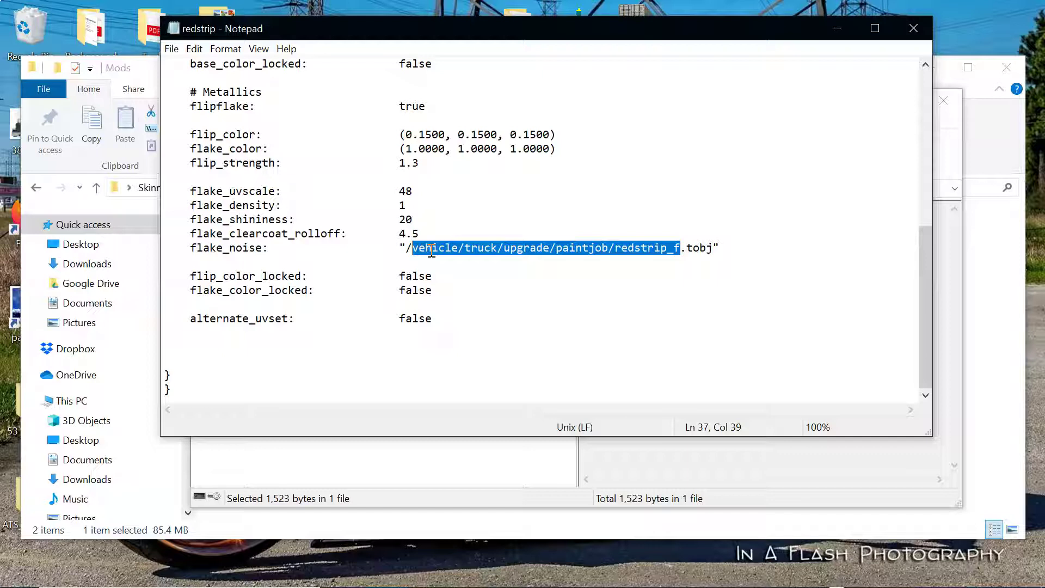
type("materia")
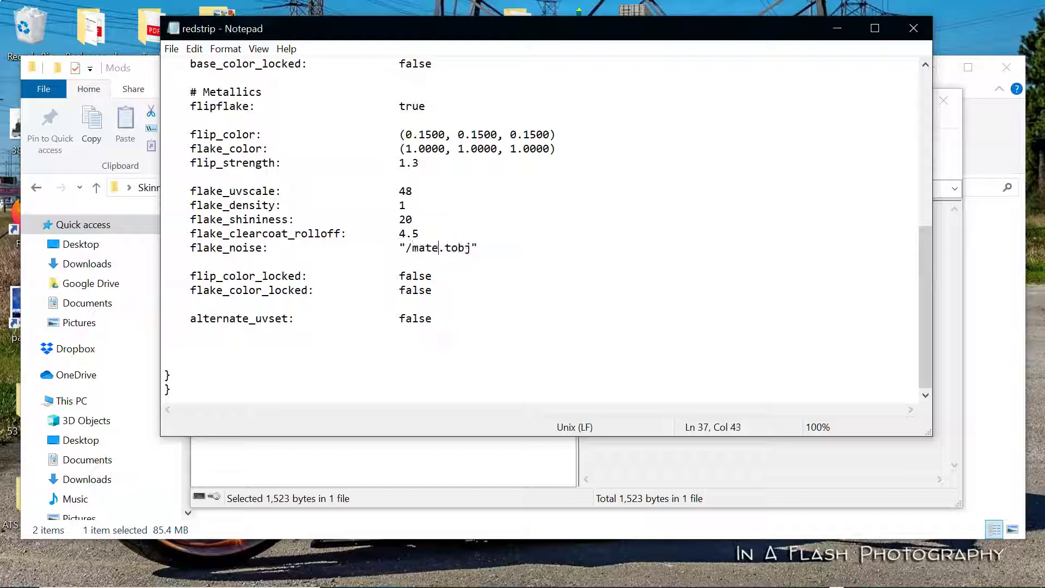
type("l")
type("/")
type("custom")
type("/")
type("flake")
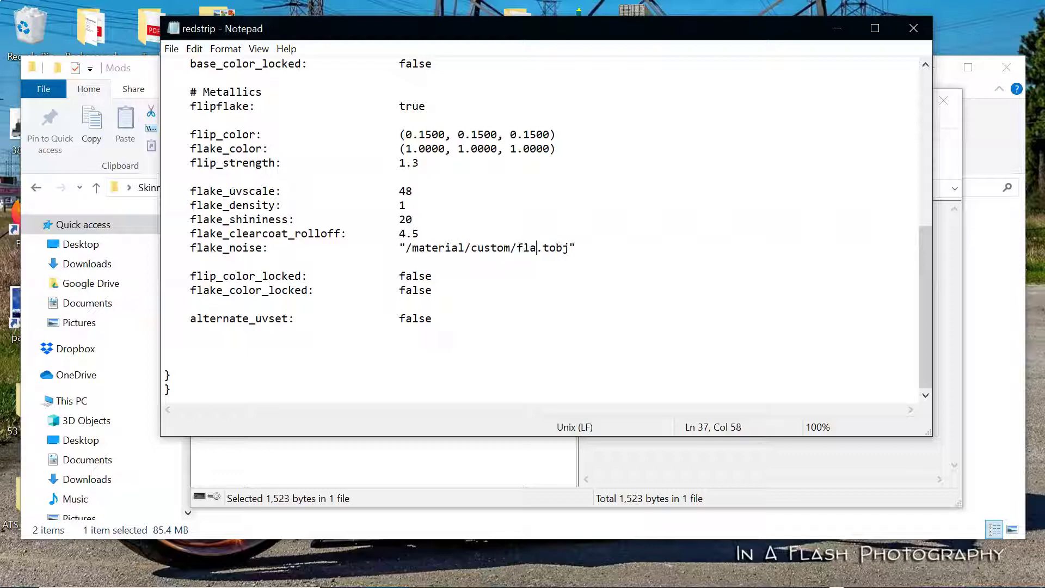
type("_noise")
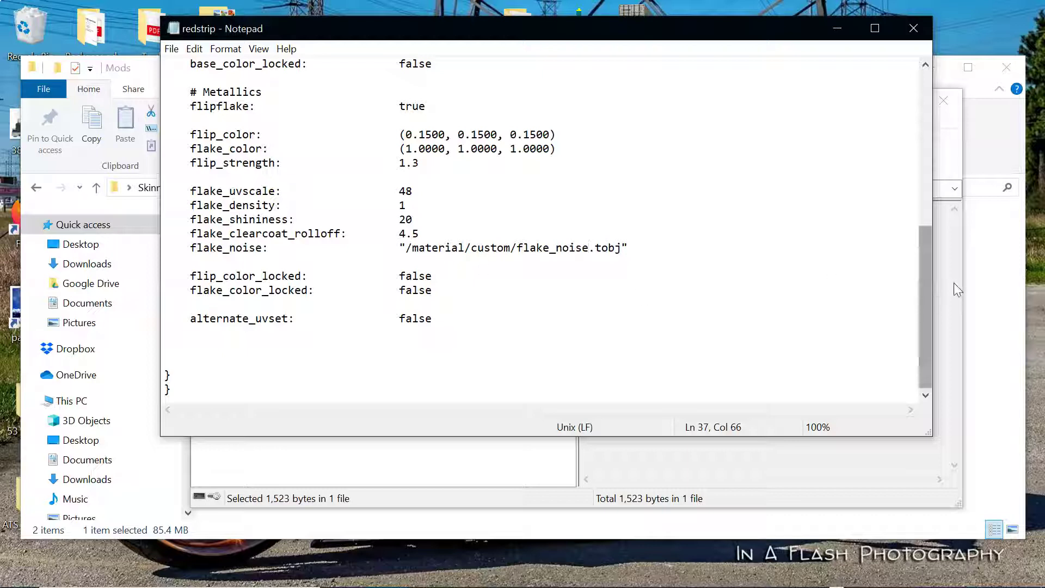
Save the edited redstrip.sii and update it in the Red Strip.scs archive, closing both windows.
left_click_drag(926, 310, 934, 142)
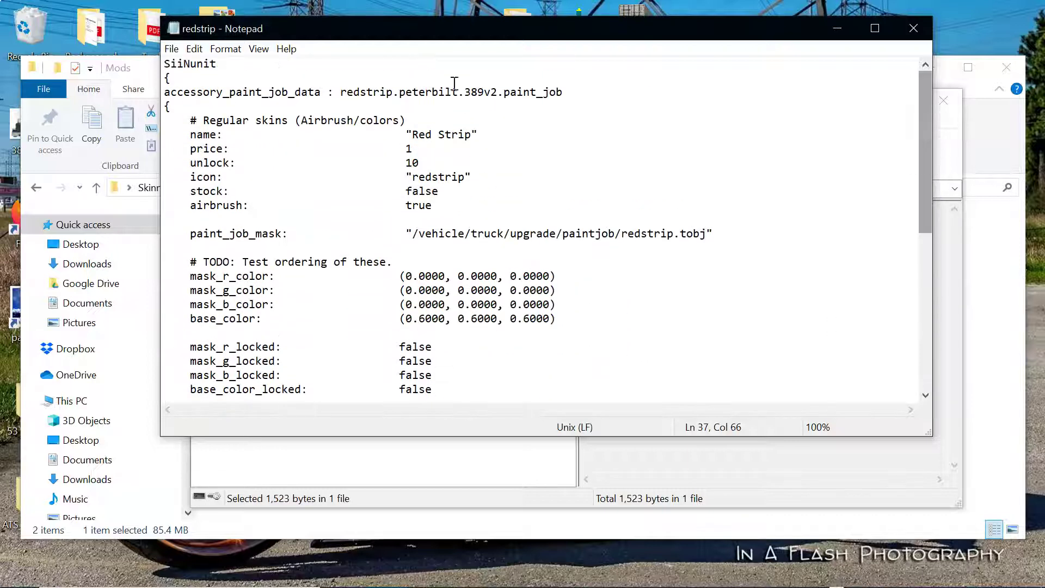
left_click(171, 49)
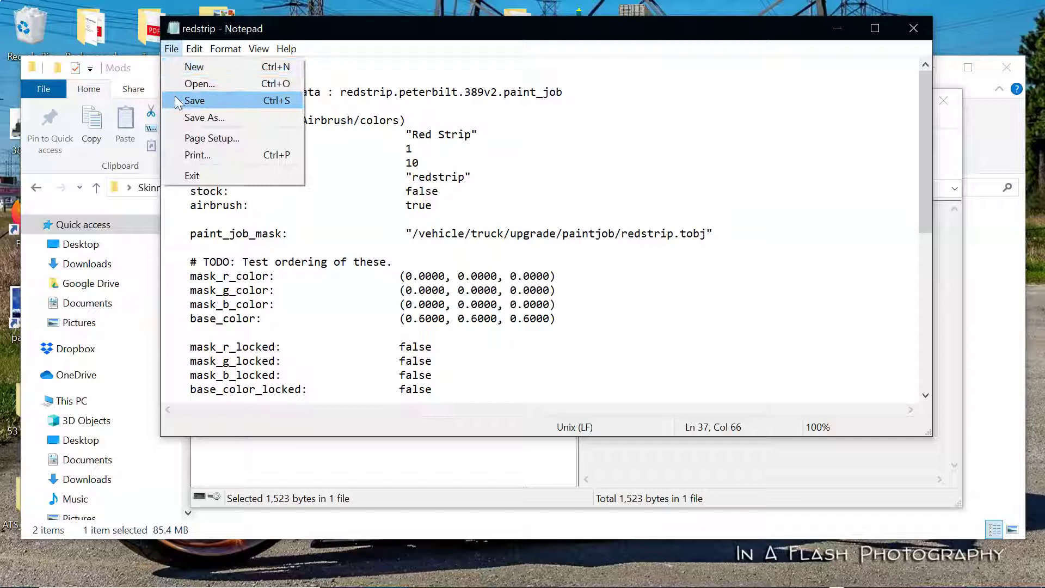
left_click(179, 100)
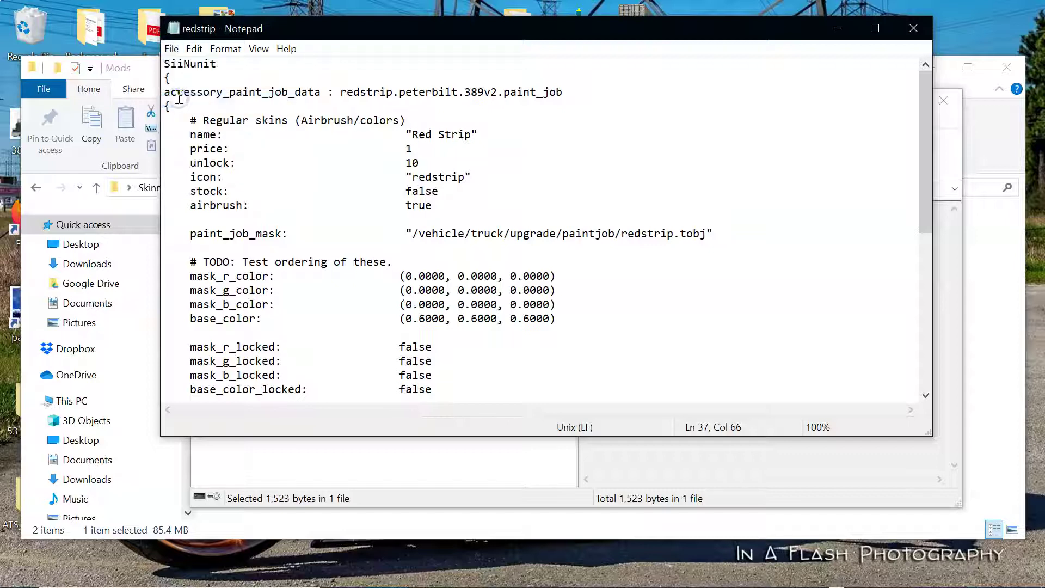
left_click(914, 29)
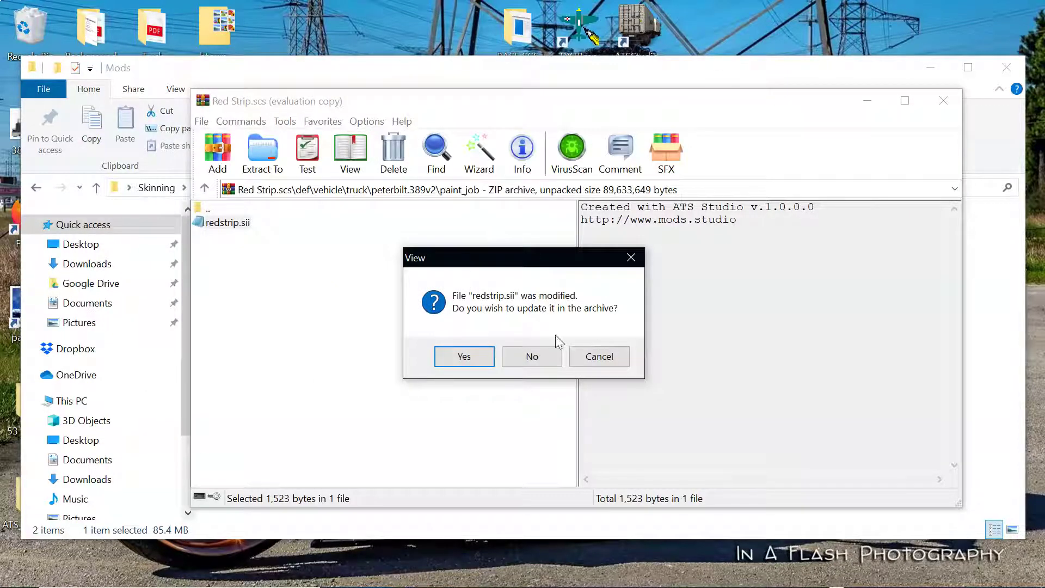
left_click(466, 355)
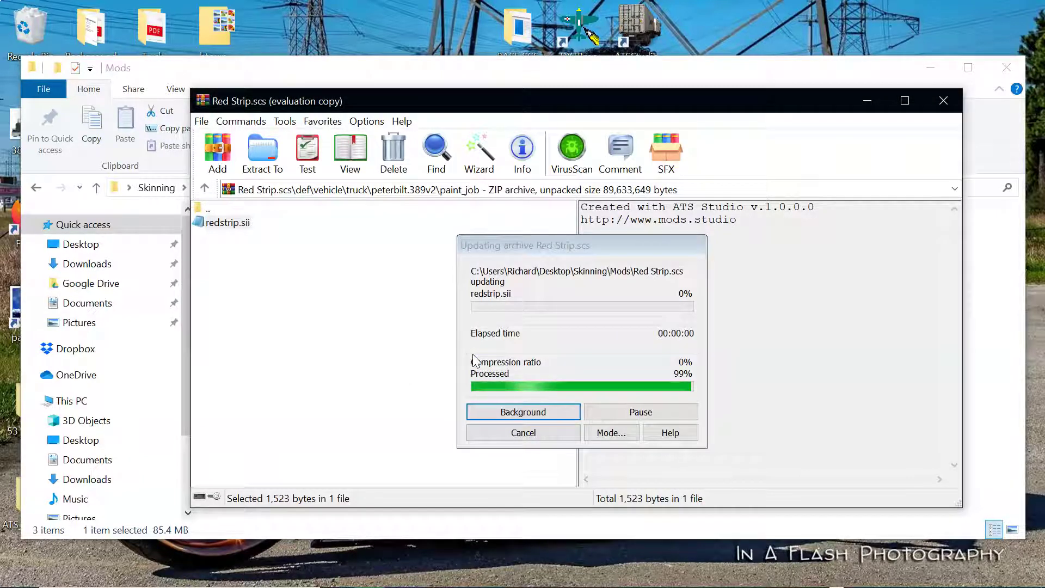
left_click(944, 100)
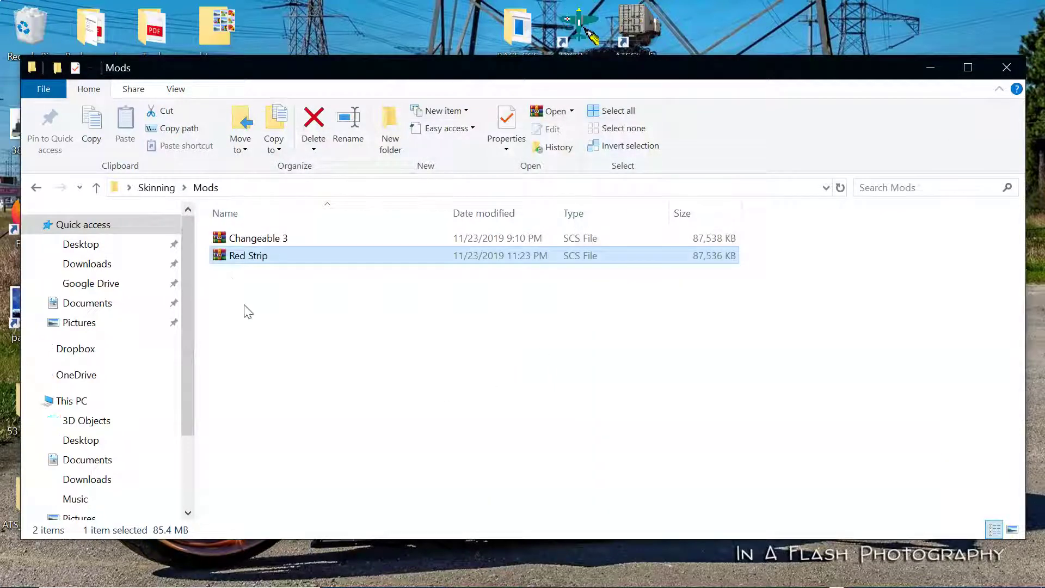
Move the Red Strip mod file from the Mods folder into the desktop's mod shortcut folder and close the folder window.
left_click_drag(417, 68, 784, 20)
left_click_drag(603, 209, 212, 149)
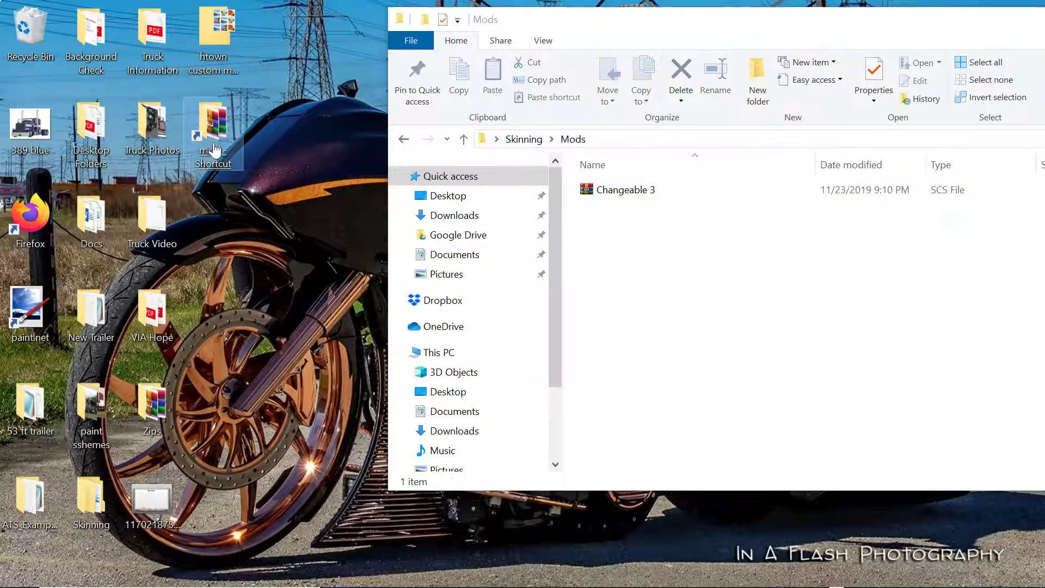
left_click_drag(883, 29, 506, 60)
left_click(1004, 50)
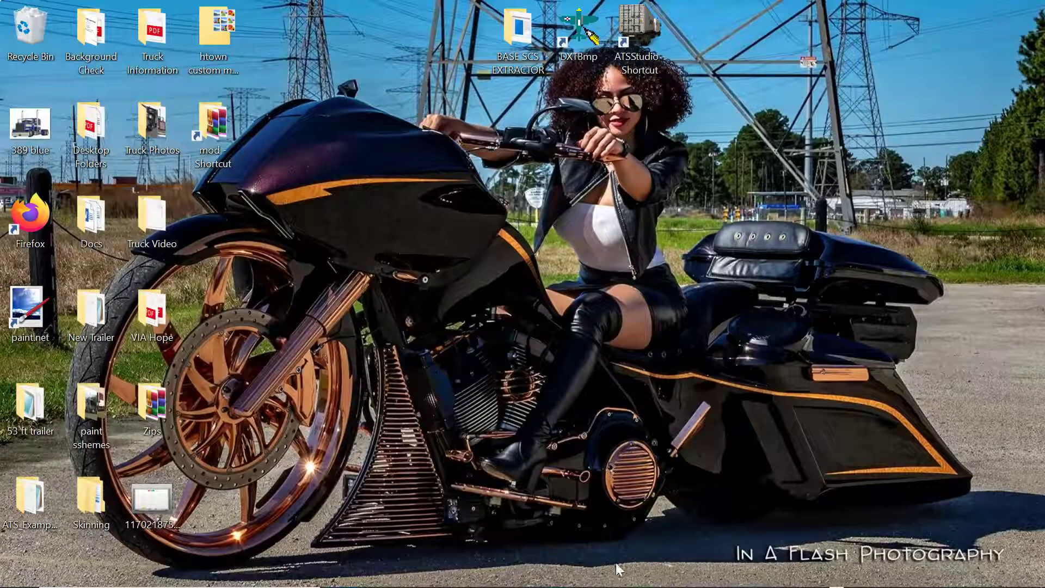
Launch American Truck Simulator, accept the SDK features notice and open the Mod Manager for the selected profile.
mouse_move(598, 582)
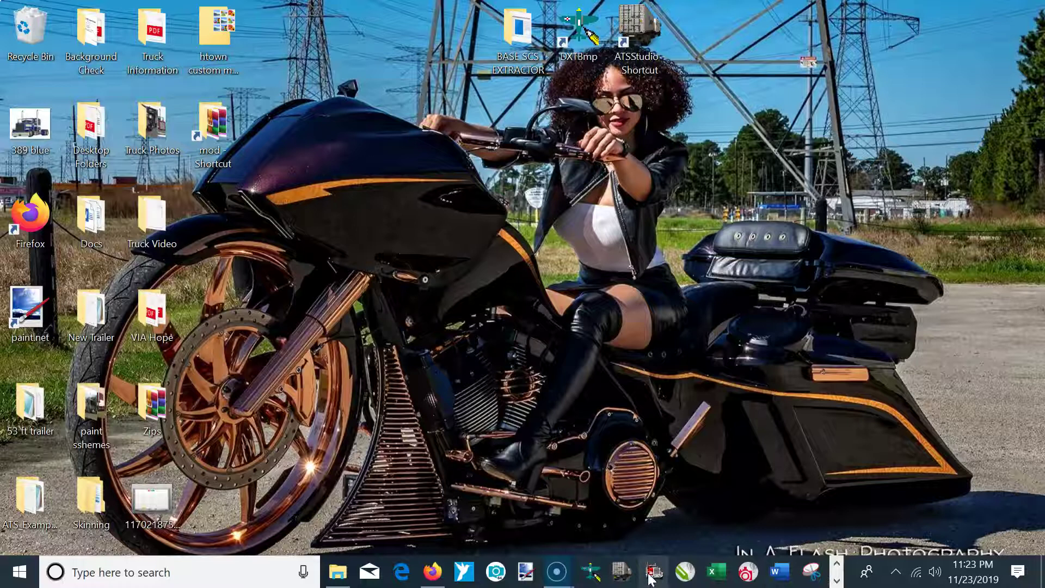
left_click(653, 576)
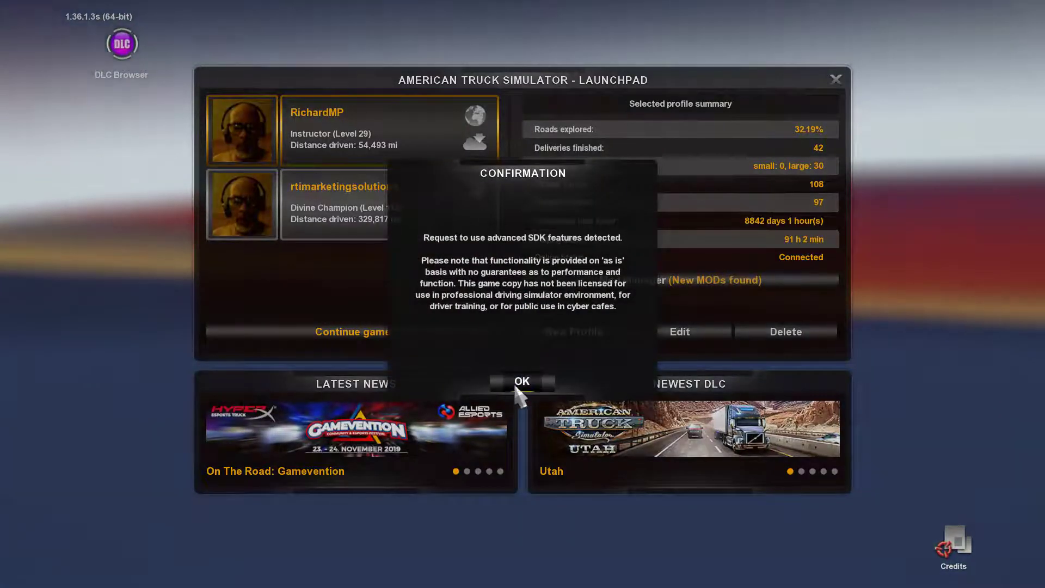
left_click(519, 383)
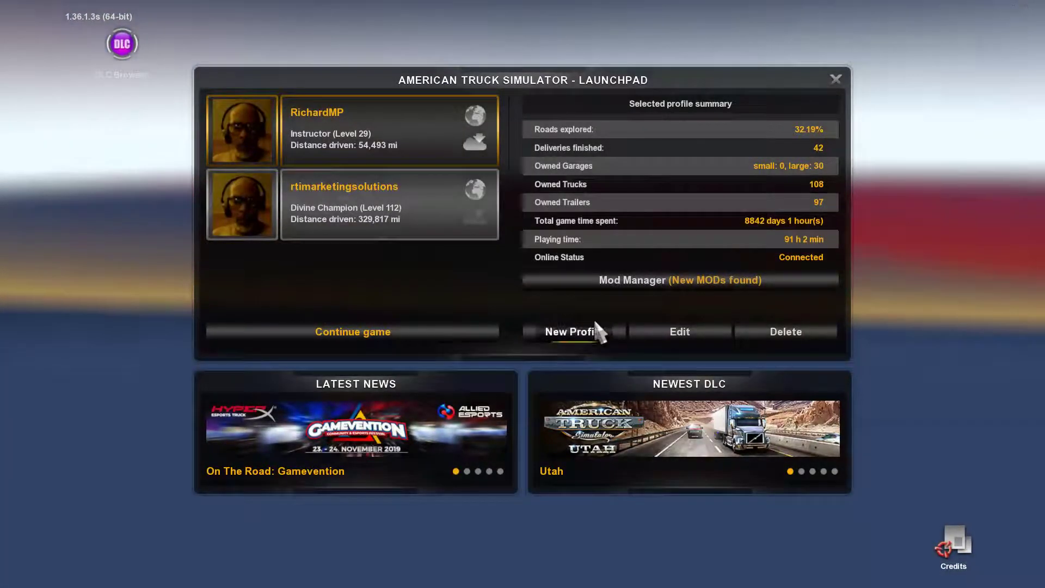
left_click(631, 280)
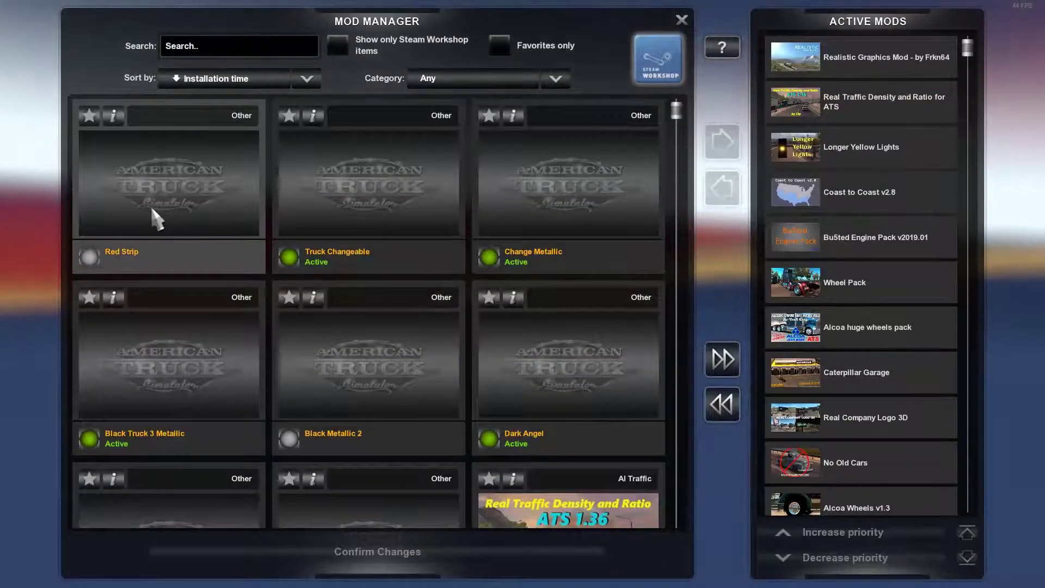
Activate the Red Strip mod at the lowest priority in the active mods and continue the game with the changes confirmed.
double_click(158, 217)
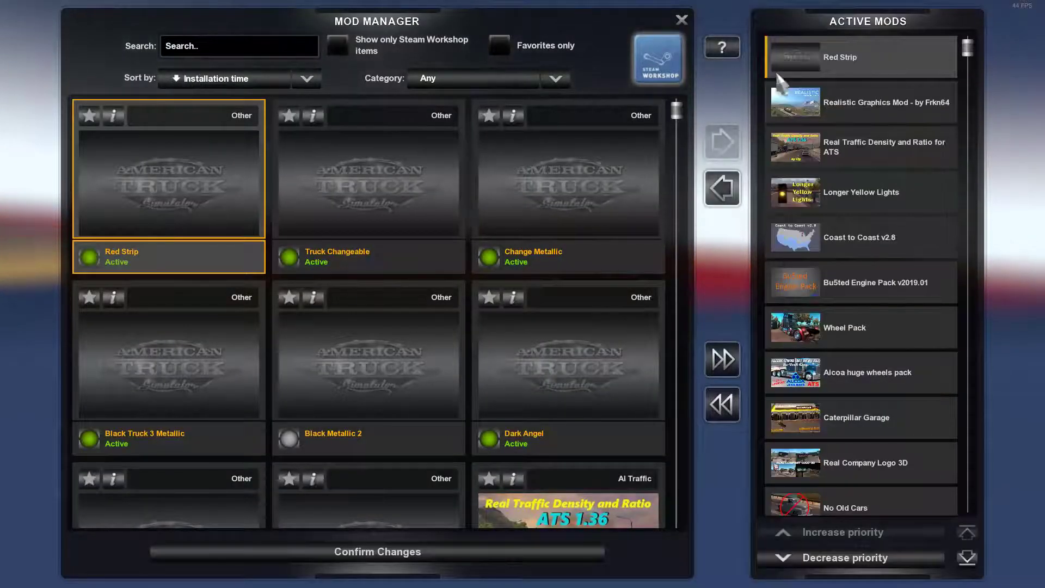
left_click(969, 557)
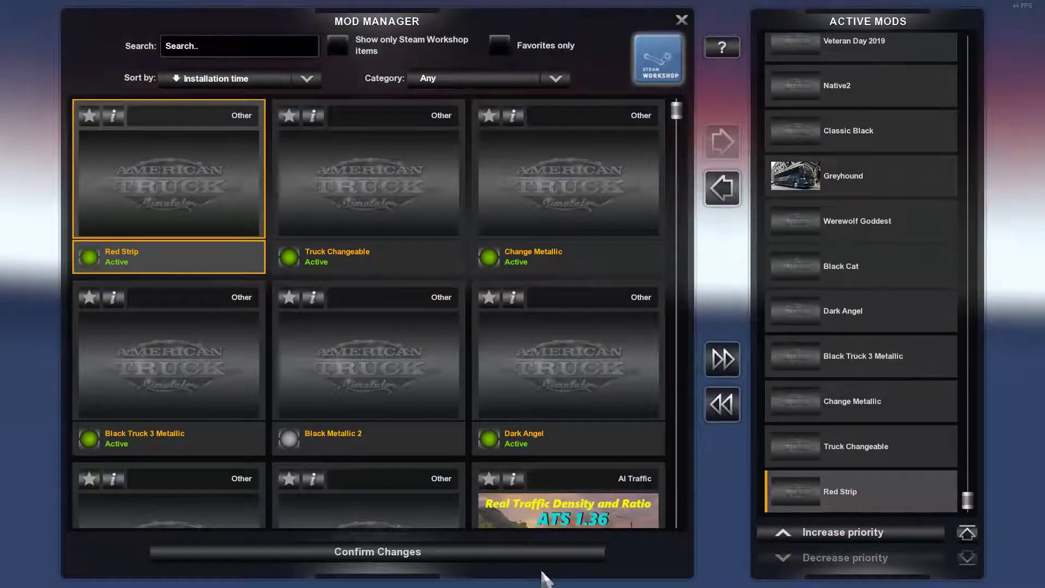
left_click(375, 552)
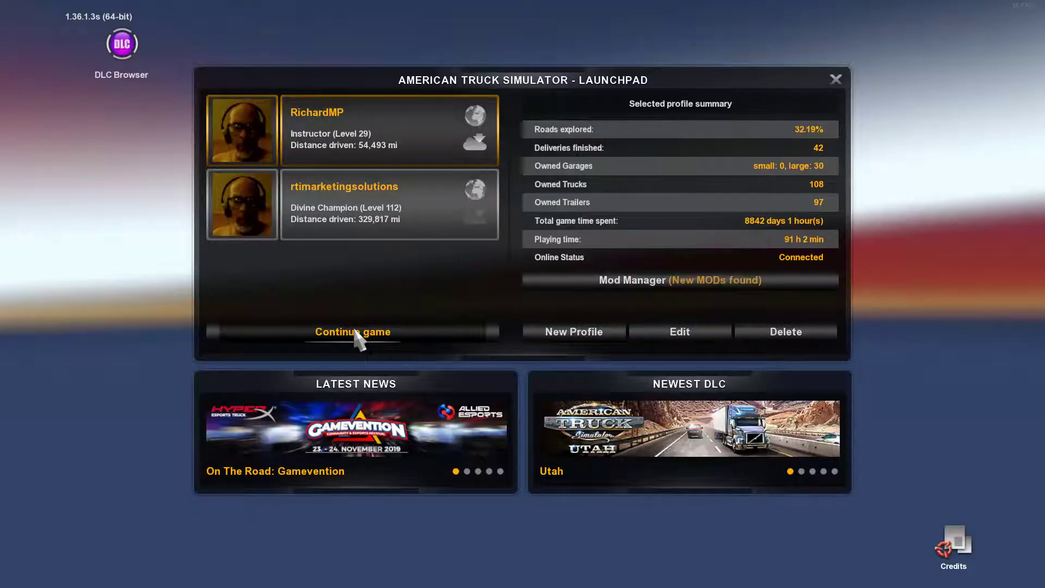
left_click(355, 330)
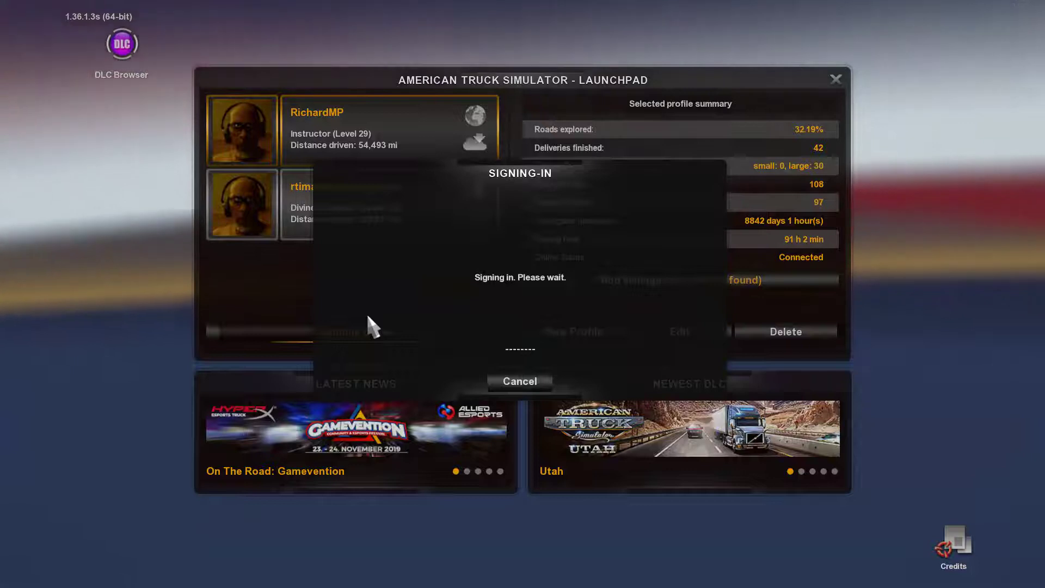